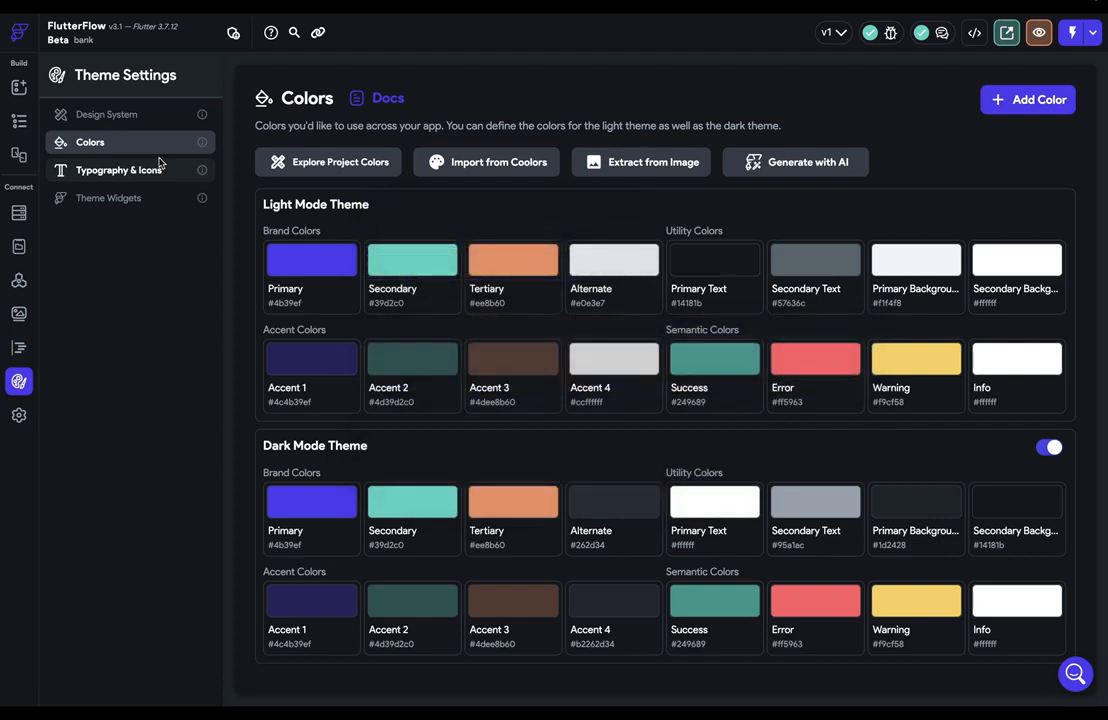
# Step: Look at the Design System settings, return to the theme colors, and set the light mode Secondary color to #AD39D2
pyautogui.click(134, 116)
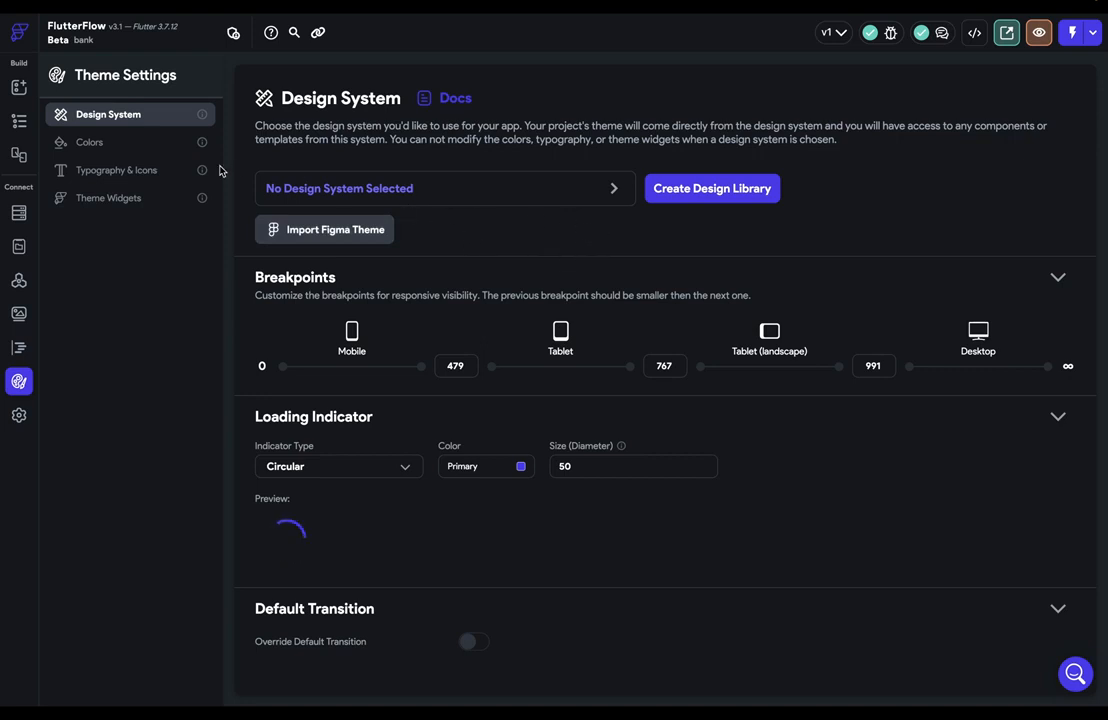
pyautogui.click(151, 143)
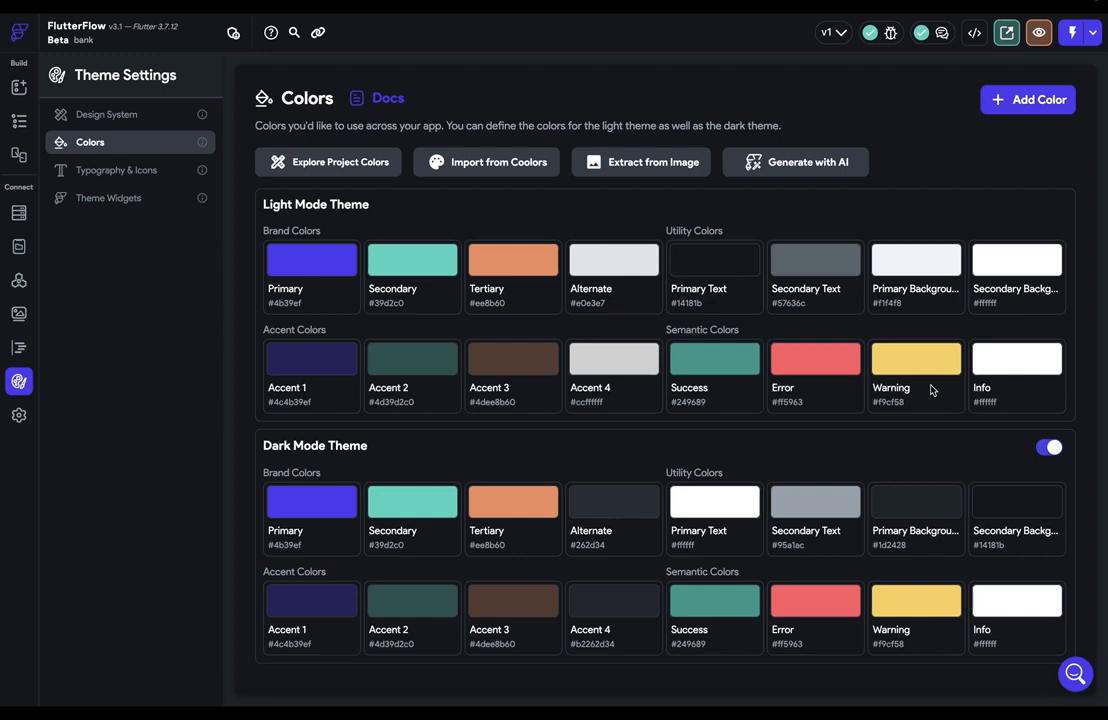
pyautogui.click(388, 304)
pyautogui.press('super+a')
pyautogui.write('#AD39D2')
pyautogui.press('Return')
# Step: Show the light mode Secondary color's values in the HSV color model and reuse the same color
pyautogui.click(412, 260)
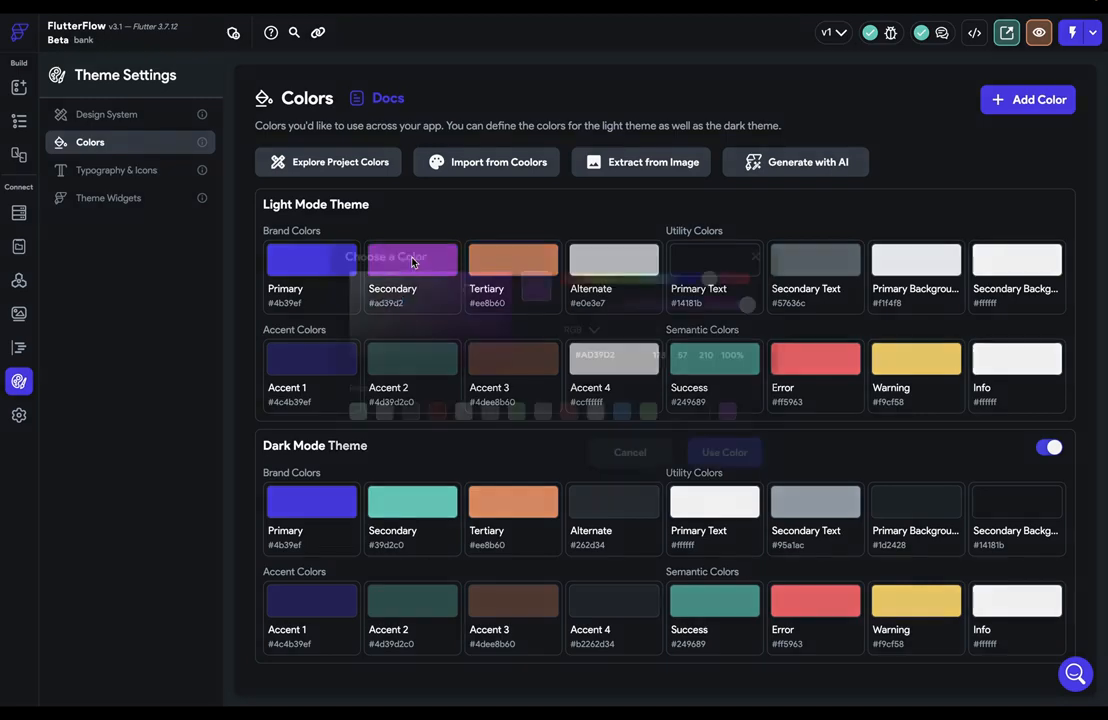
pyautogui.click(585, 330)
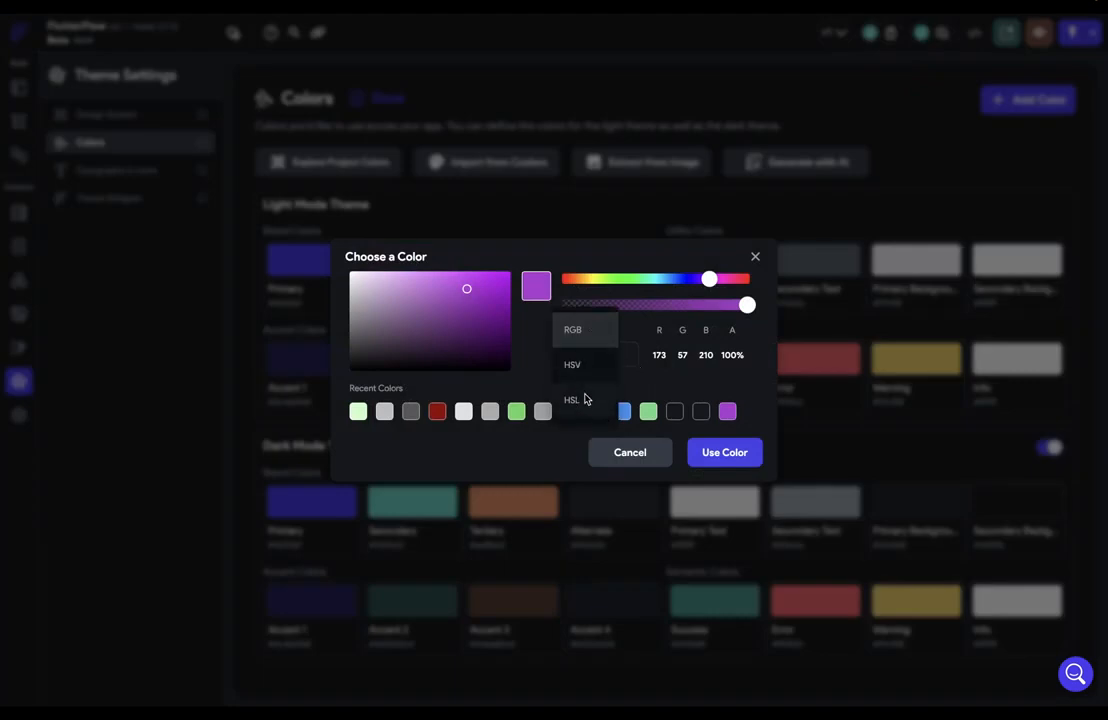
pyautogui.click(572, 364)
pyautogui.click(722, 452)
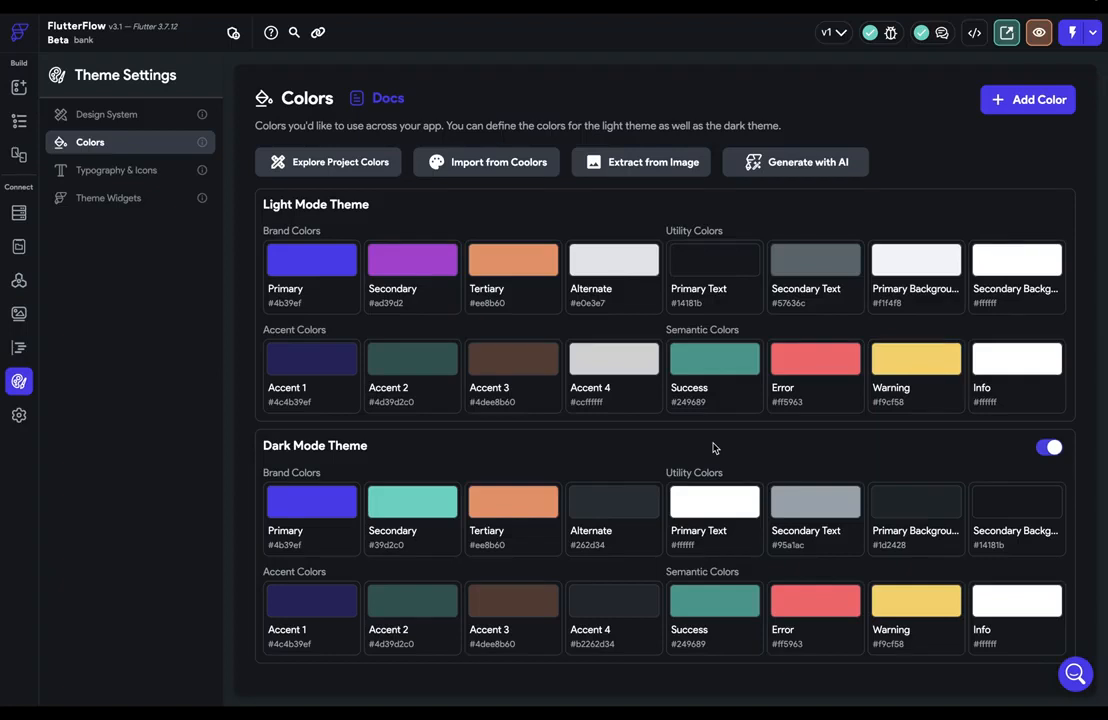
# Step: Undo and redo the light mode Secondary color change
pyautogui.hotkey('ctrl', 'z')
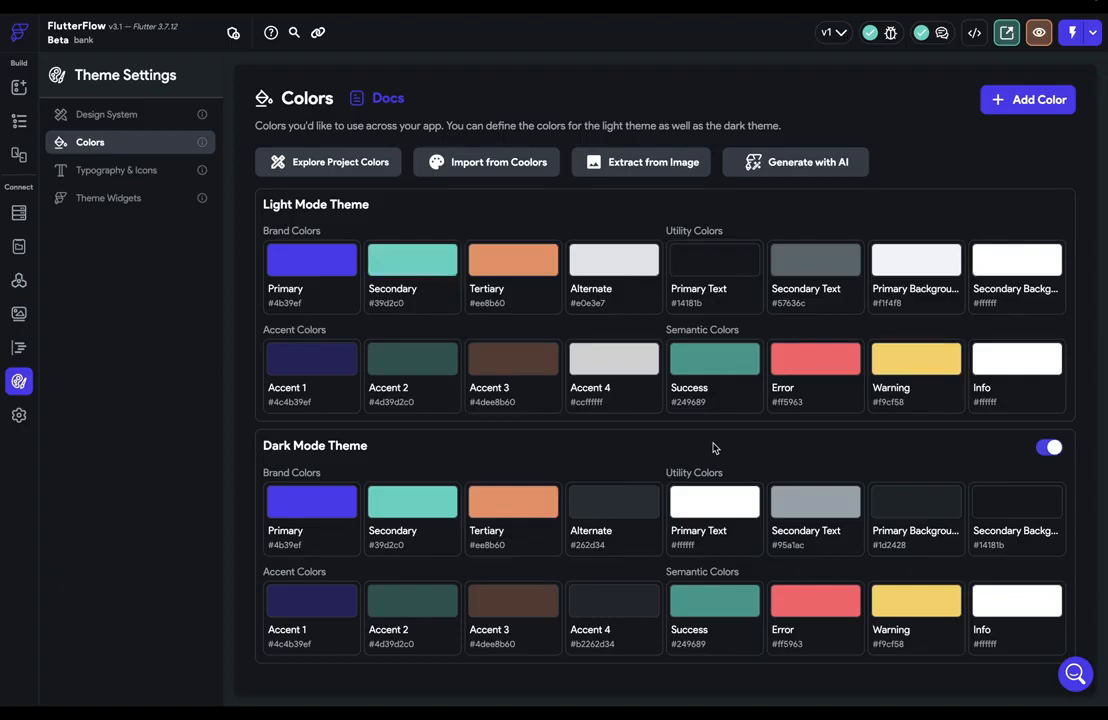
pyautogui.hotkey('ctrl', 'shift', 'z')
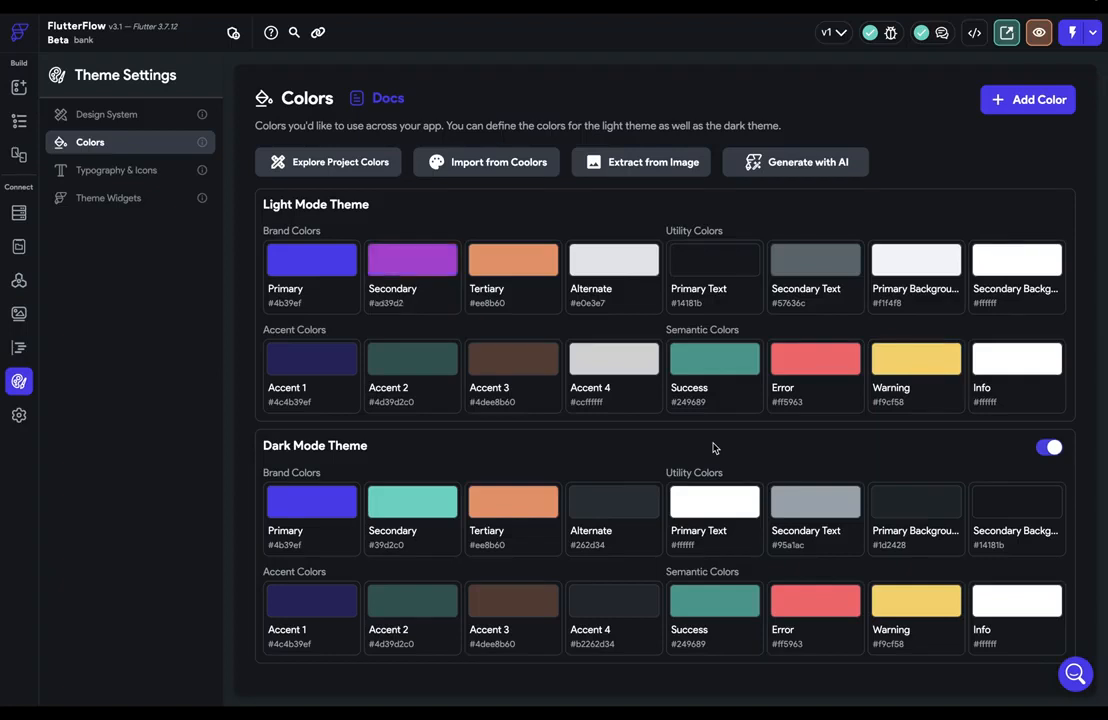
# Step: Add a custom color to the theme and rename it Secondary Green
pyautogui.click(1030, 101)
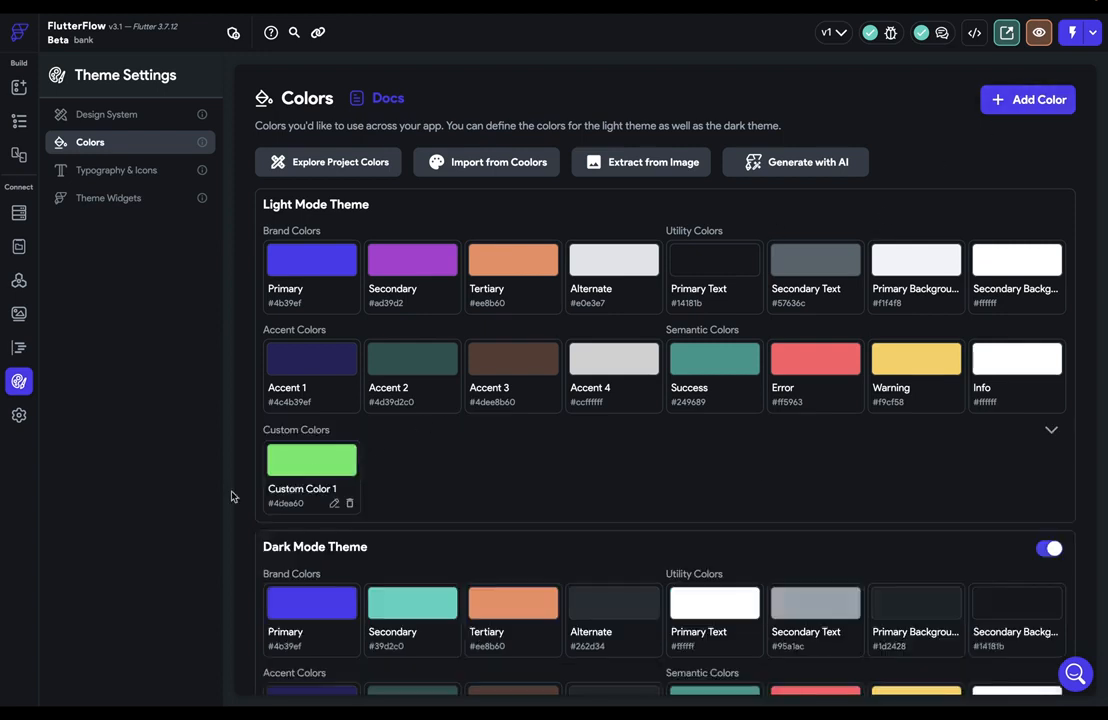
pyautogui.click(334, 503)
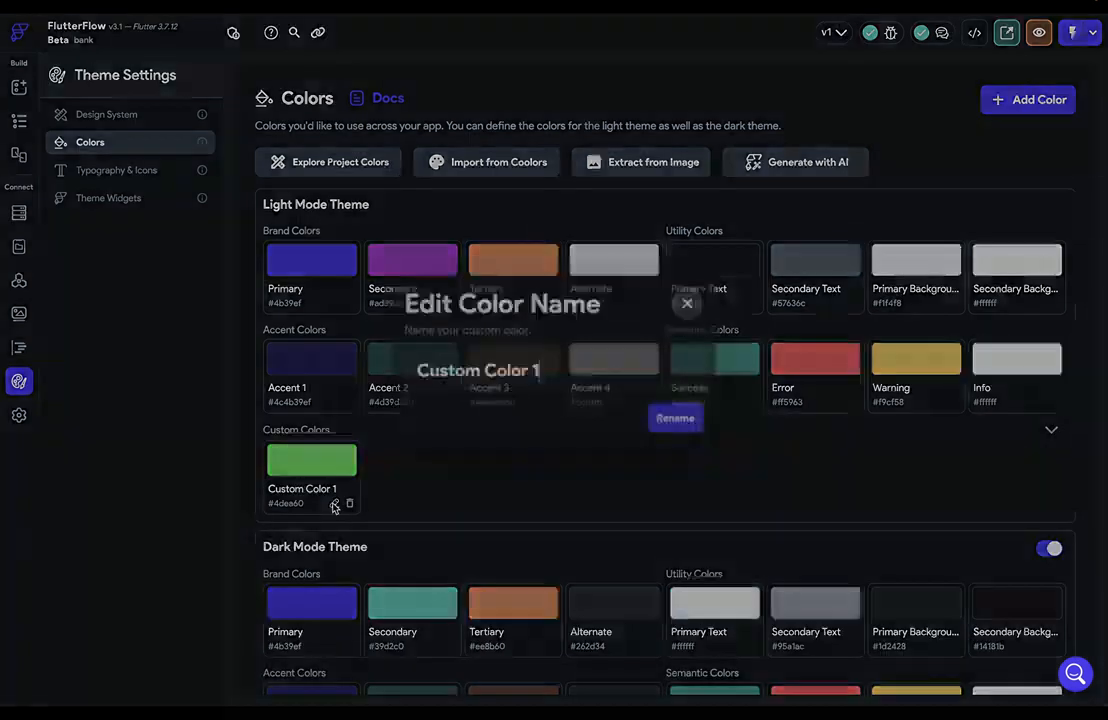
pyautogui.hotkey('ctrl', 'a')
pyautogui.write('Secondary Green')
pyautogui.press('Return')
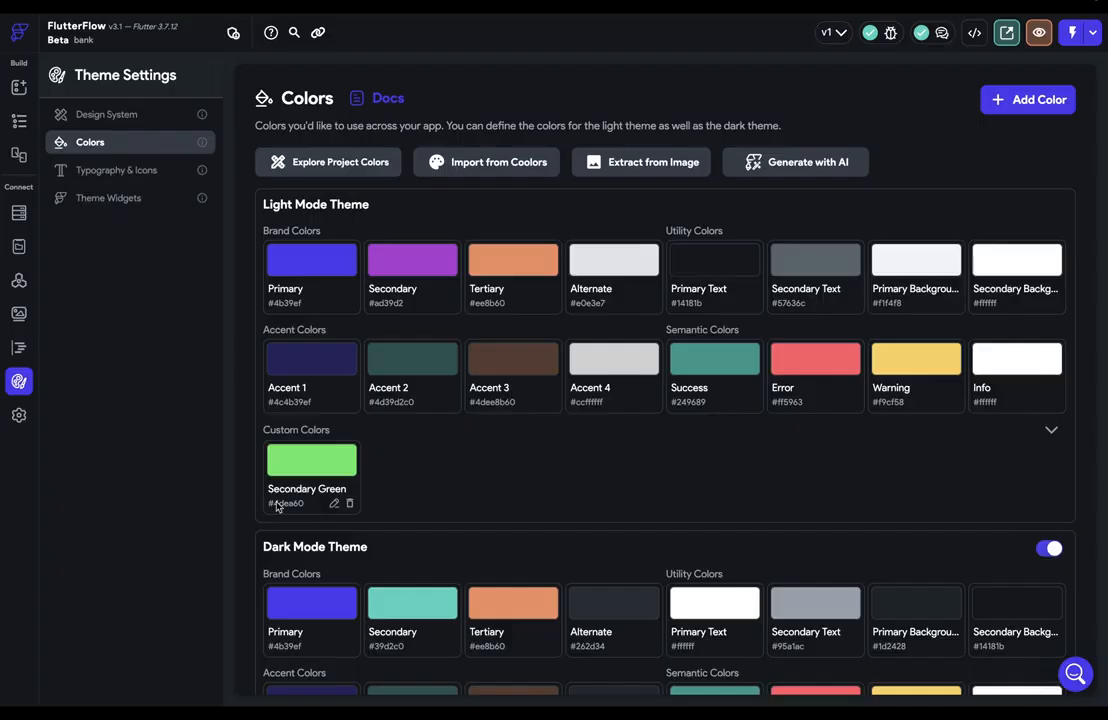
# Step: Delete the Secondary Green custom color from the theme
pyautogui.click(349, 503)
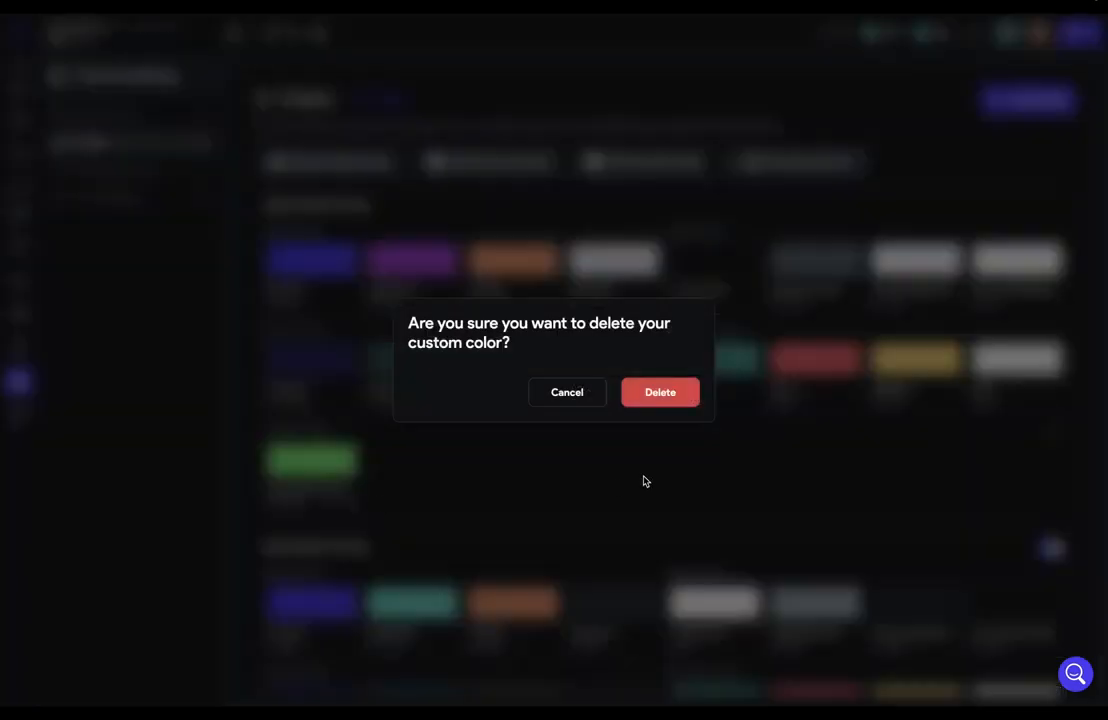
pyautogui.click(680, 391)
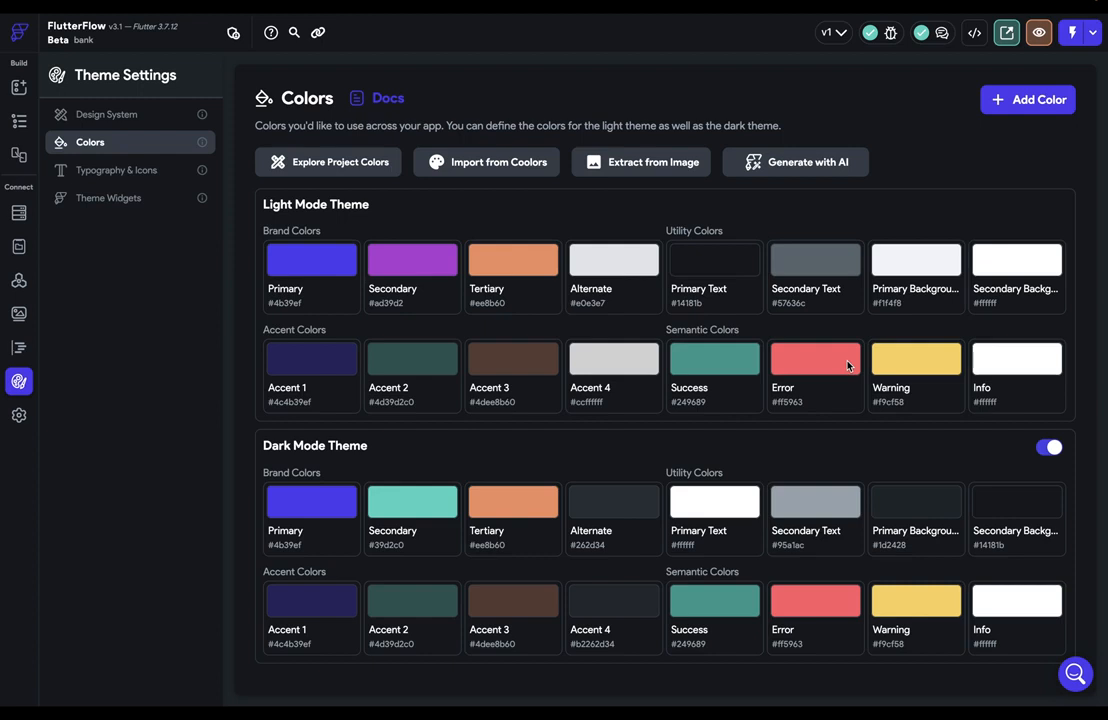
# Step: Add another custom color and check it in both the light and dark mode themes
pyautogui.click(1050, 99)
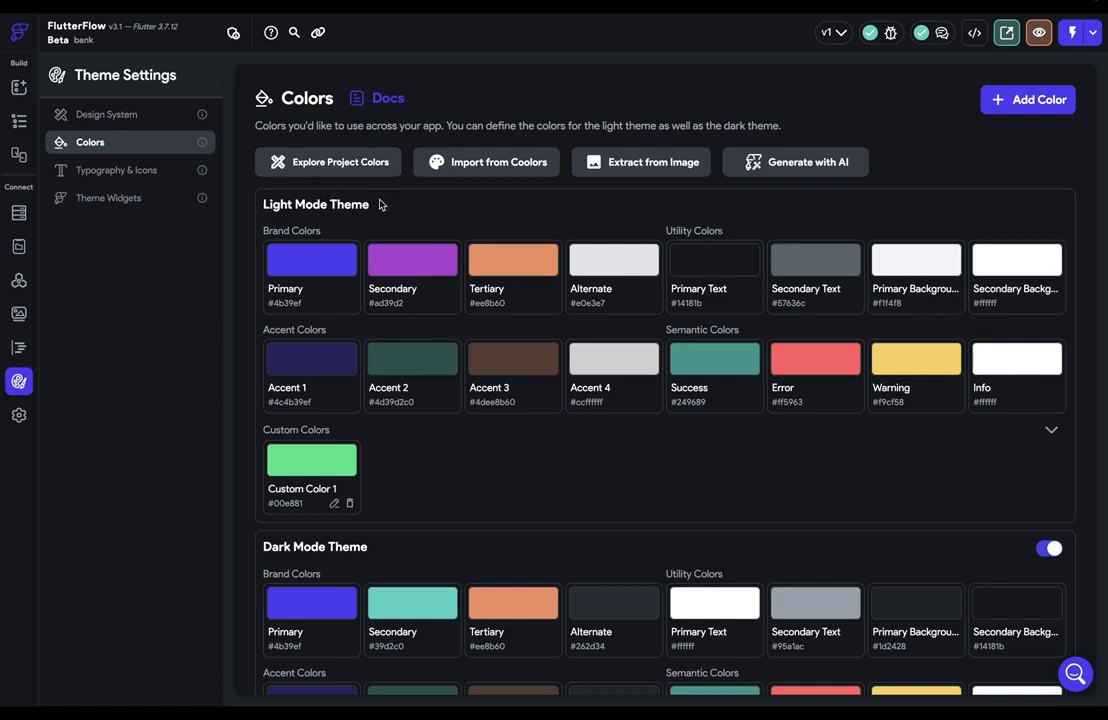
pyautogui.scroll(-2, 537, 291)
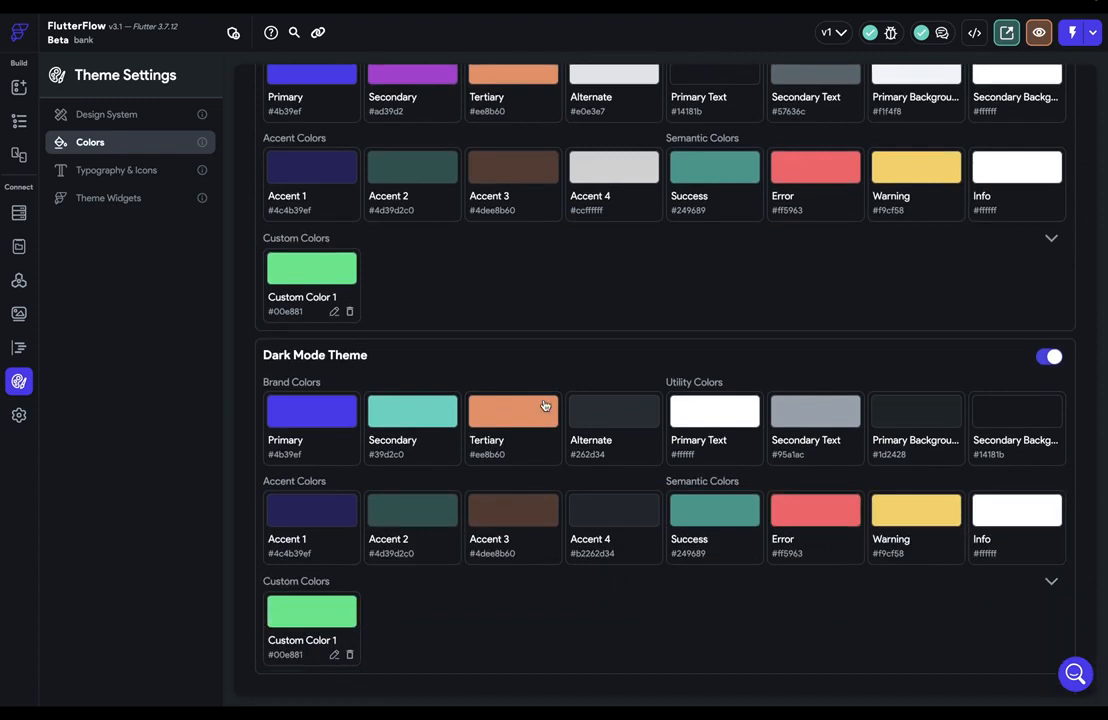
pyautogui.scroll(1, 502, 274)
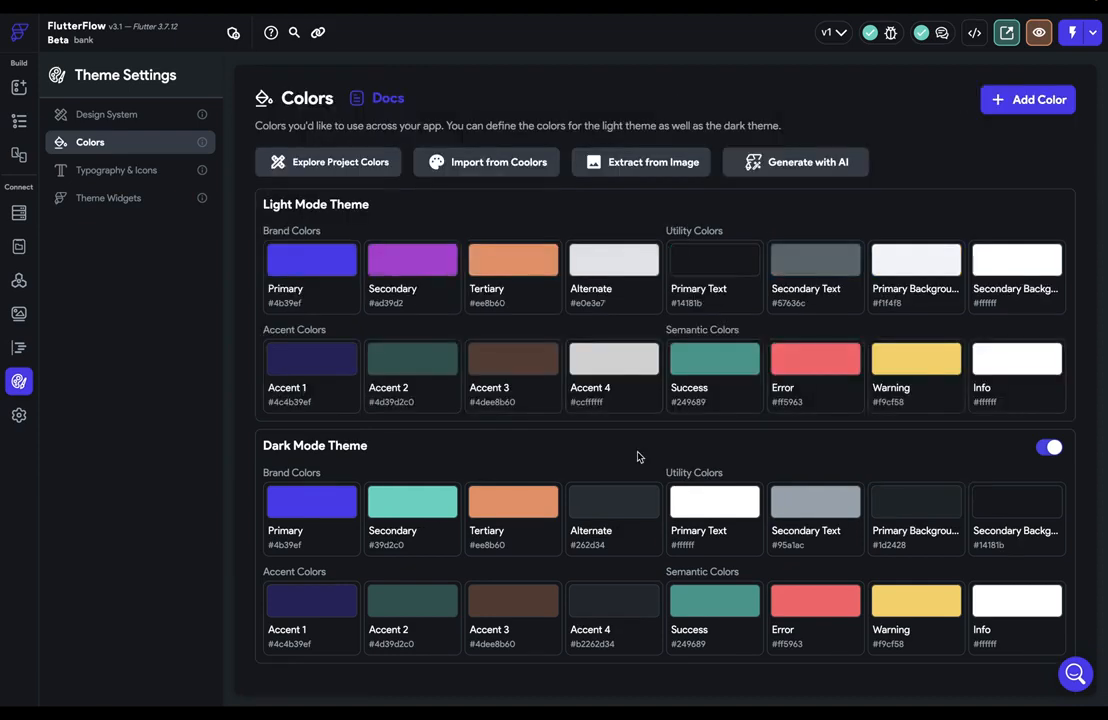
# Step: Show the dark mode Primary color's values in the HSL color model
pyautogui.click(297, 515)
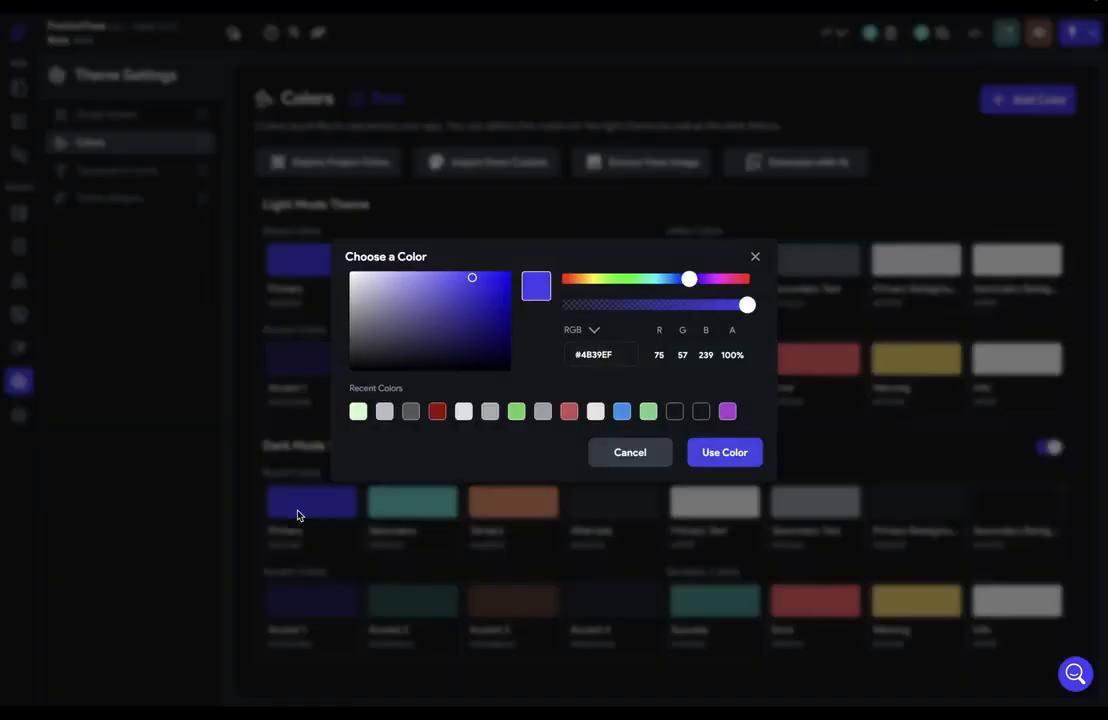
pyautogui.click(595, 332)
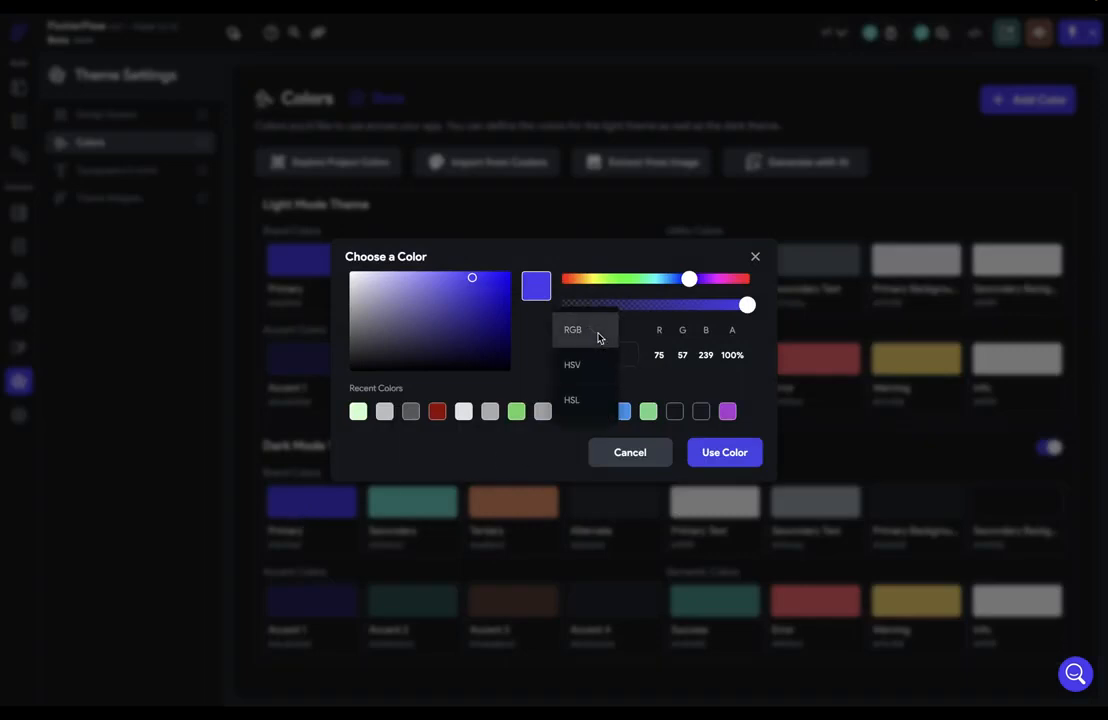
pyautogui.click(580, 400)
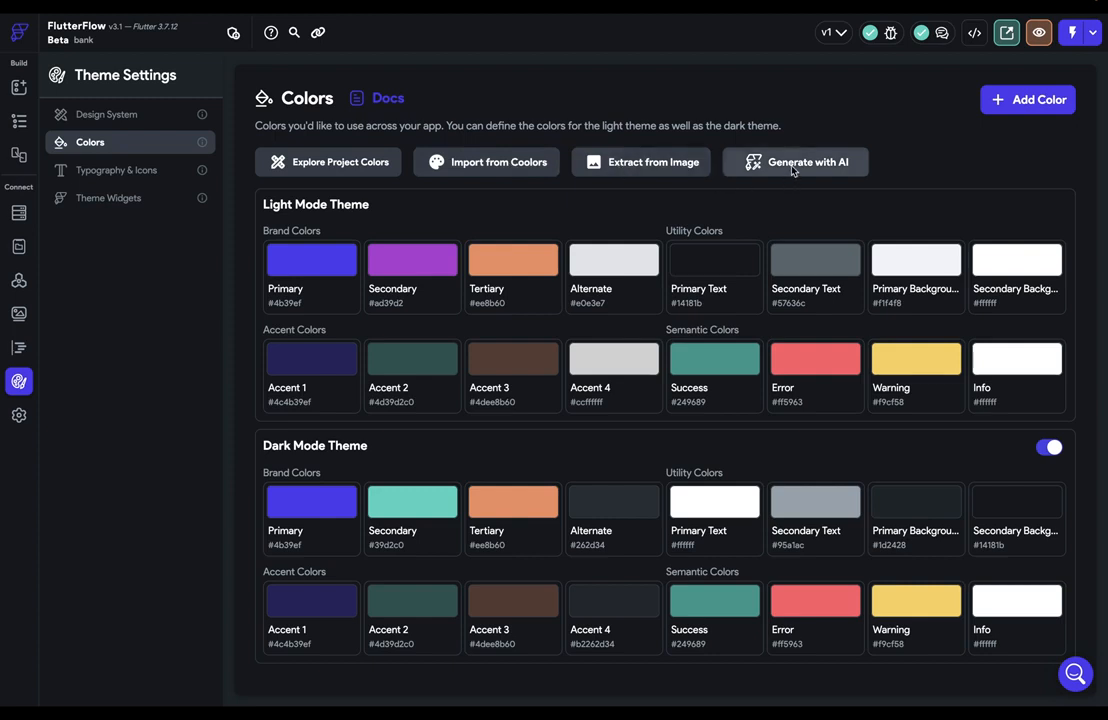
# Step: Open the import from Coolors, switch to the Coolors website, and generate several random color palettes
pyautogui.click(490, 165)
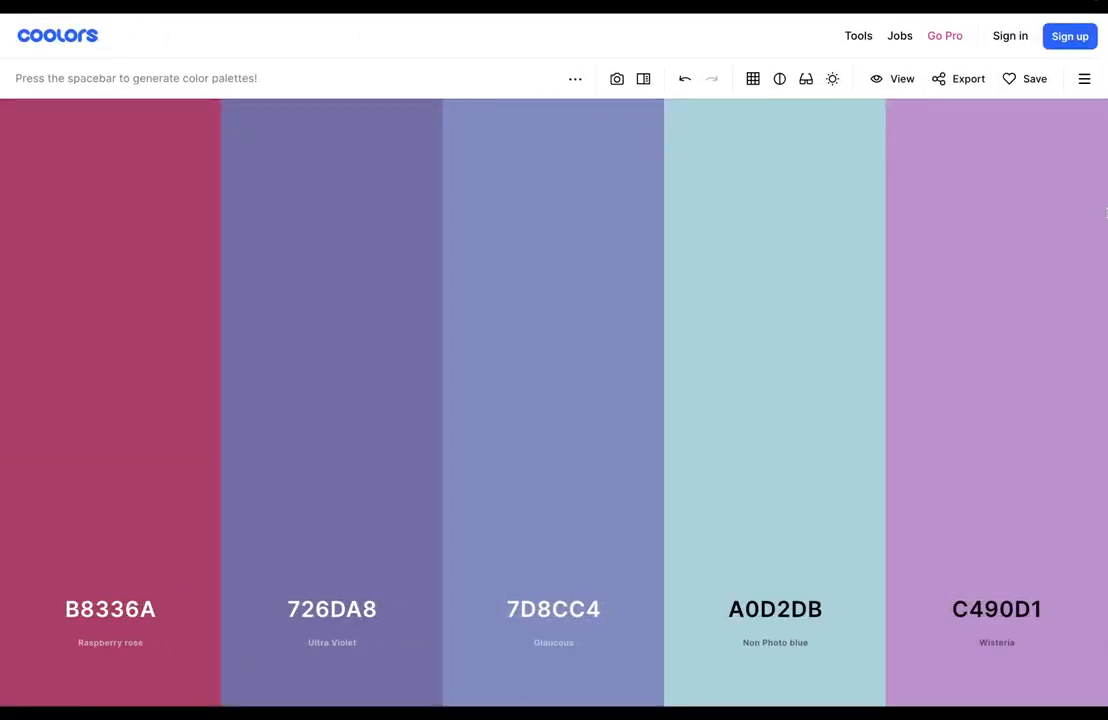
pyautogui.press('space')
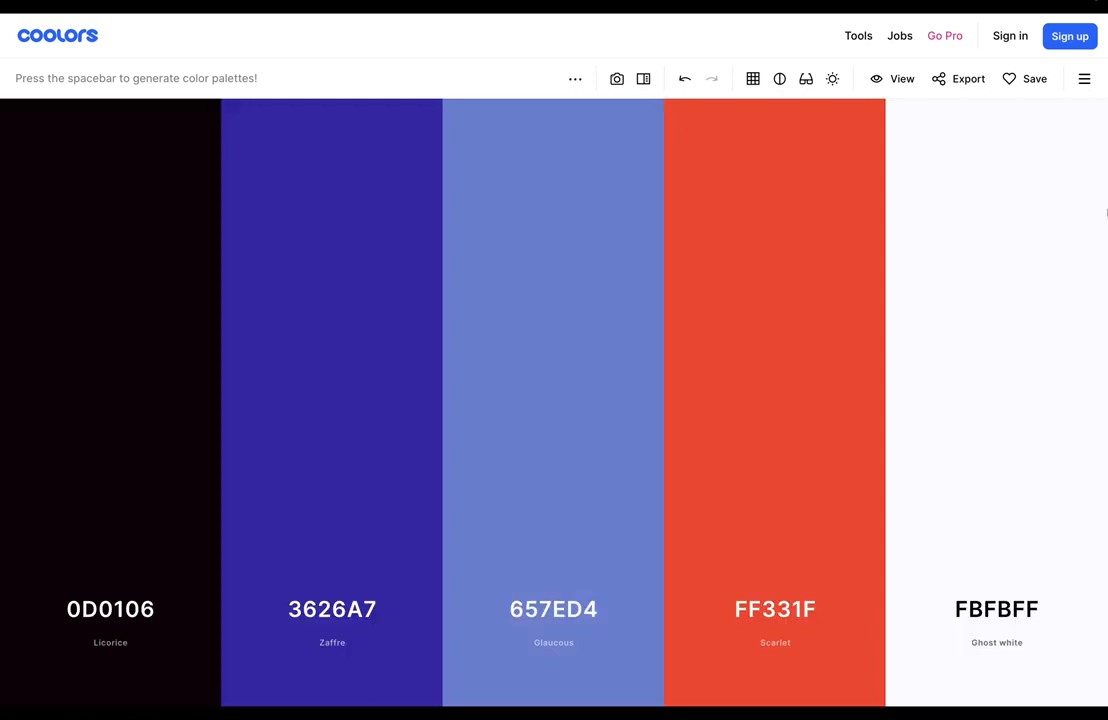
pyautogui.press('space')
pyautogui.press('space')
pyautogui.press('space')
pyautogui.press('space')
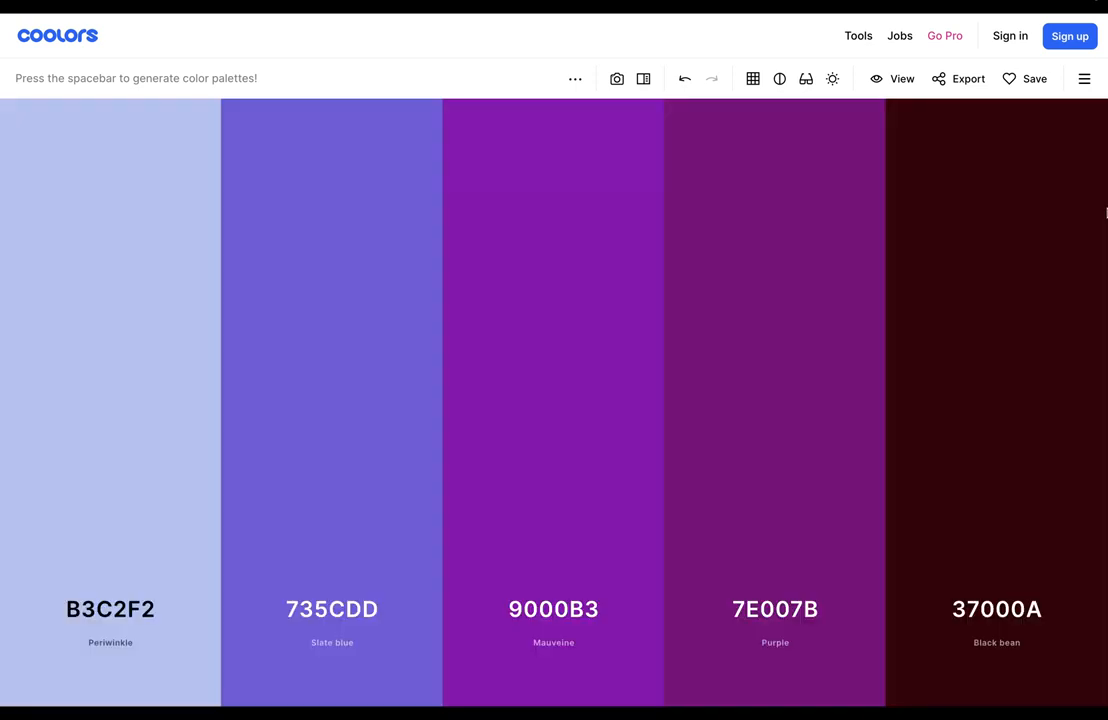
# Step: Browse the trending palettes in the Coolors Explore list and look through its sort, style and color filters
pyautogui.click(1083, 78)
pyautogui.click(1020, 118)
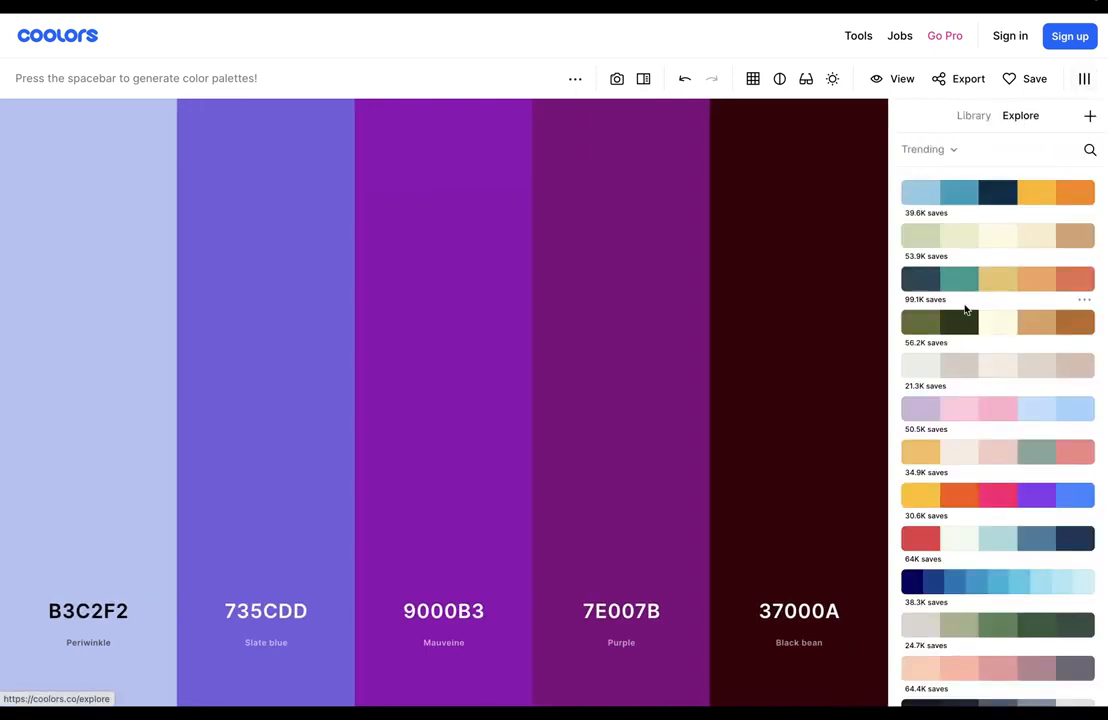
pyautogui.click(952, 151)
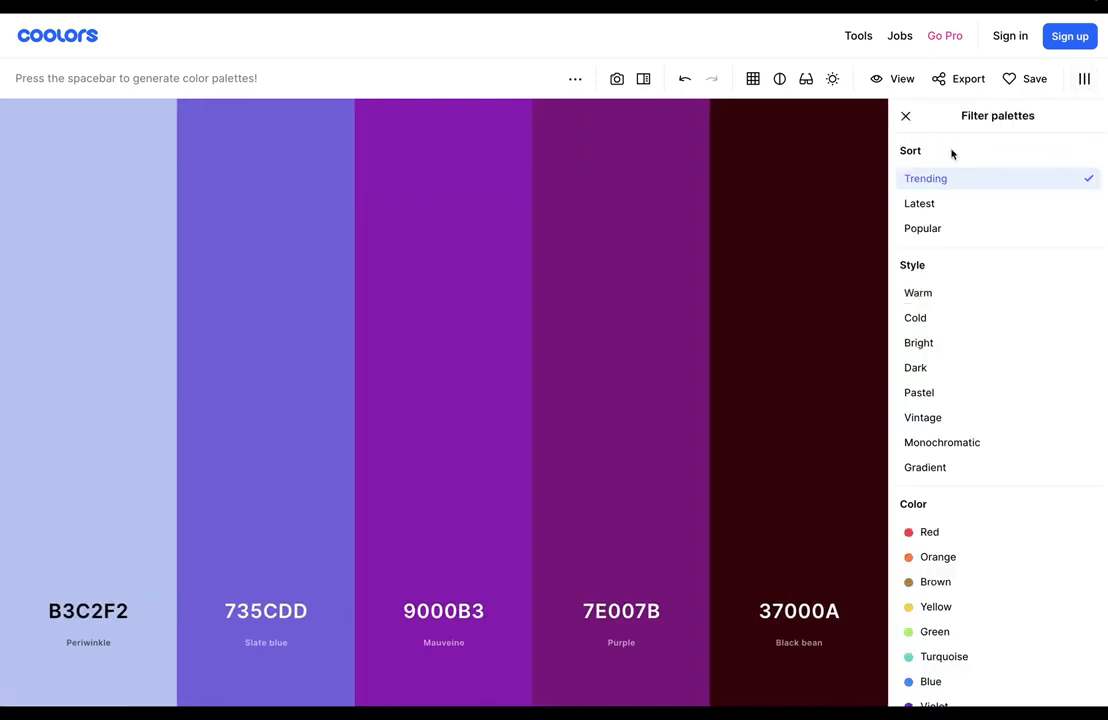
pyautogui.scroll(-1, 950, 242)
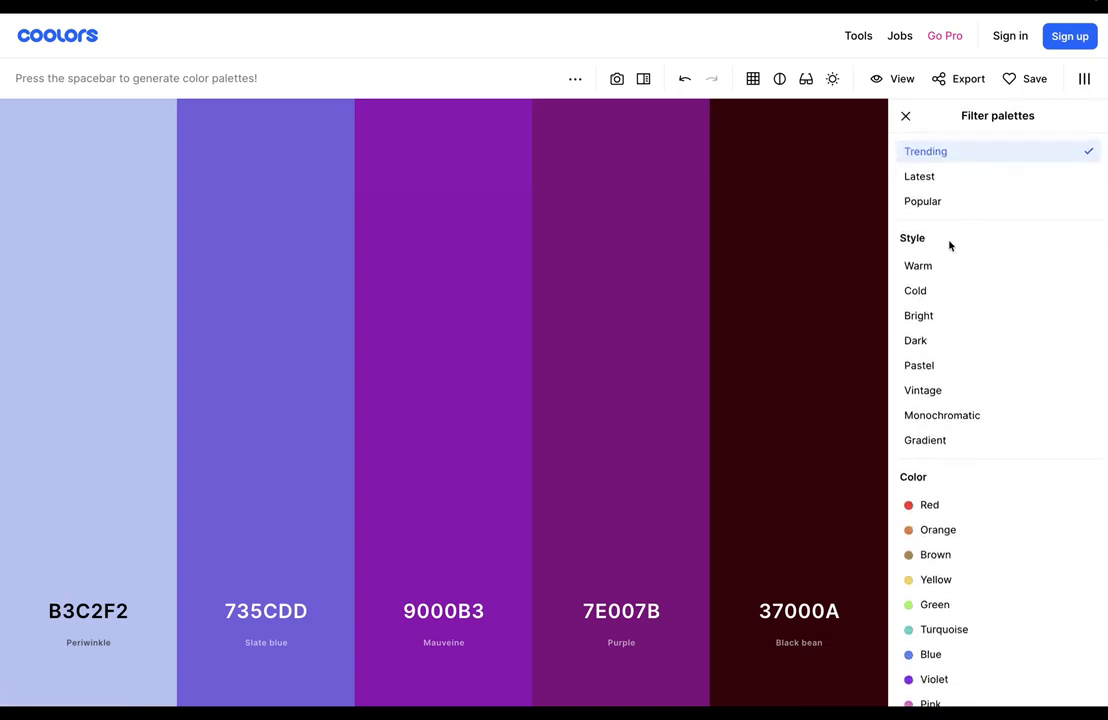
pyautogui.click(1020, 151)
# Step: Search the palettes for "ui" and load the seven-color palette that starts with Princeton orange F89225
pyautogui.click(1090, 151)
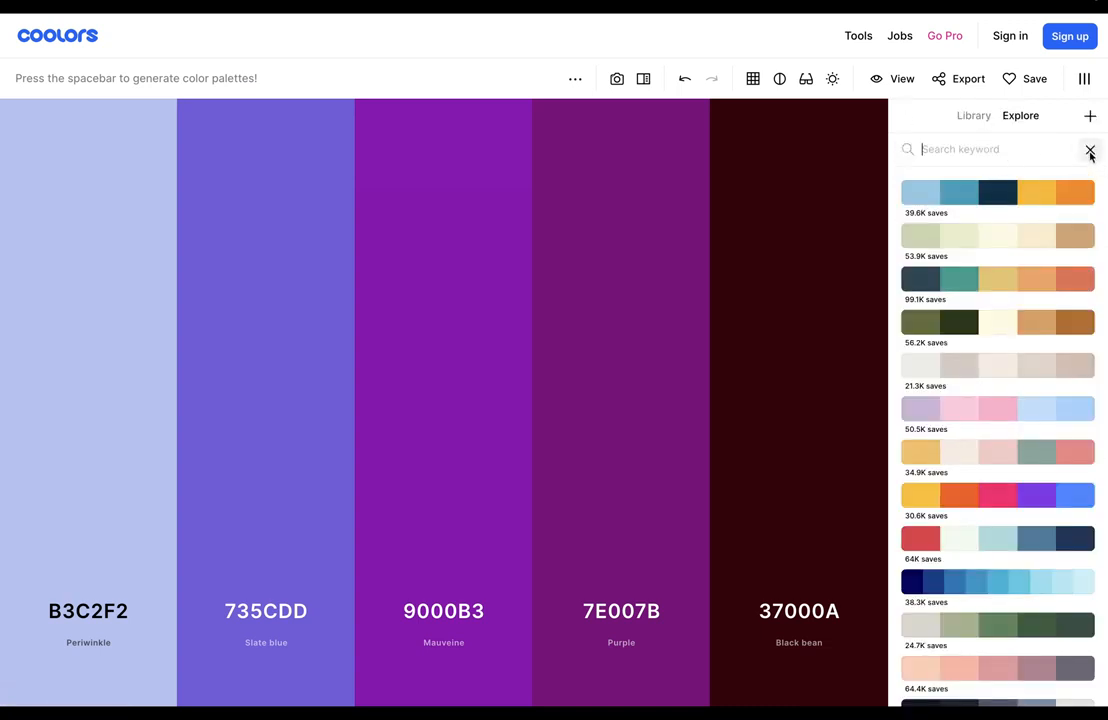
pyautogui.write('ui')
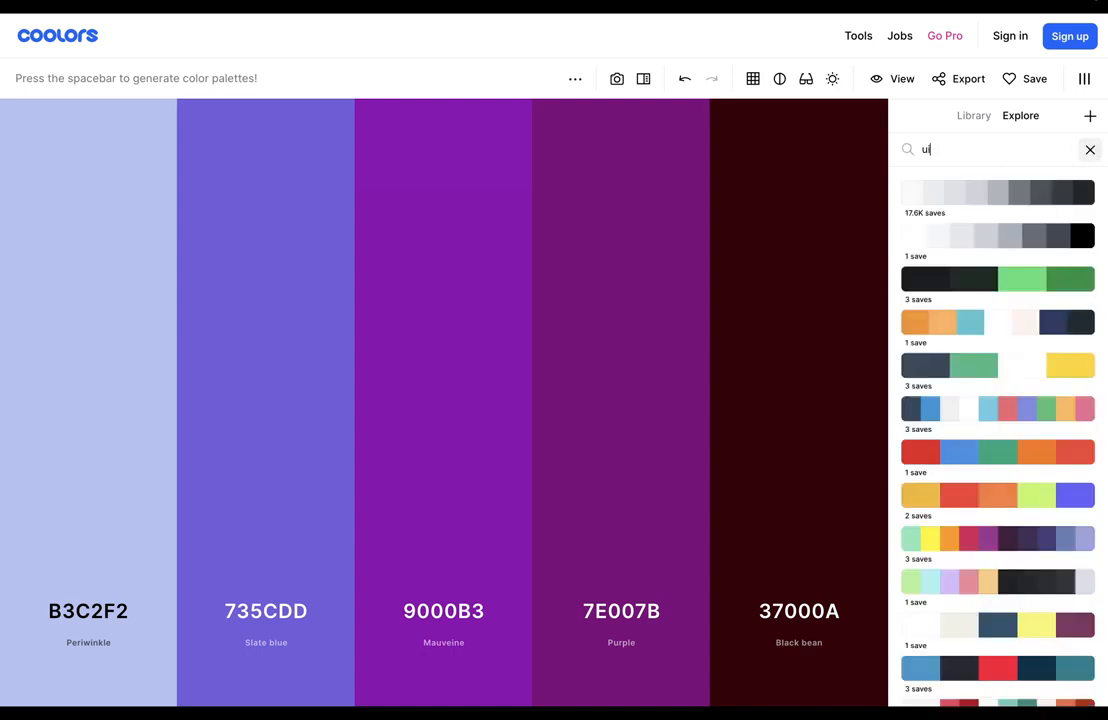
pyautogui.click(1024, 320)
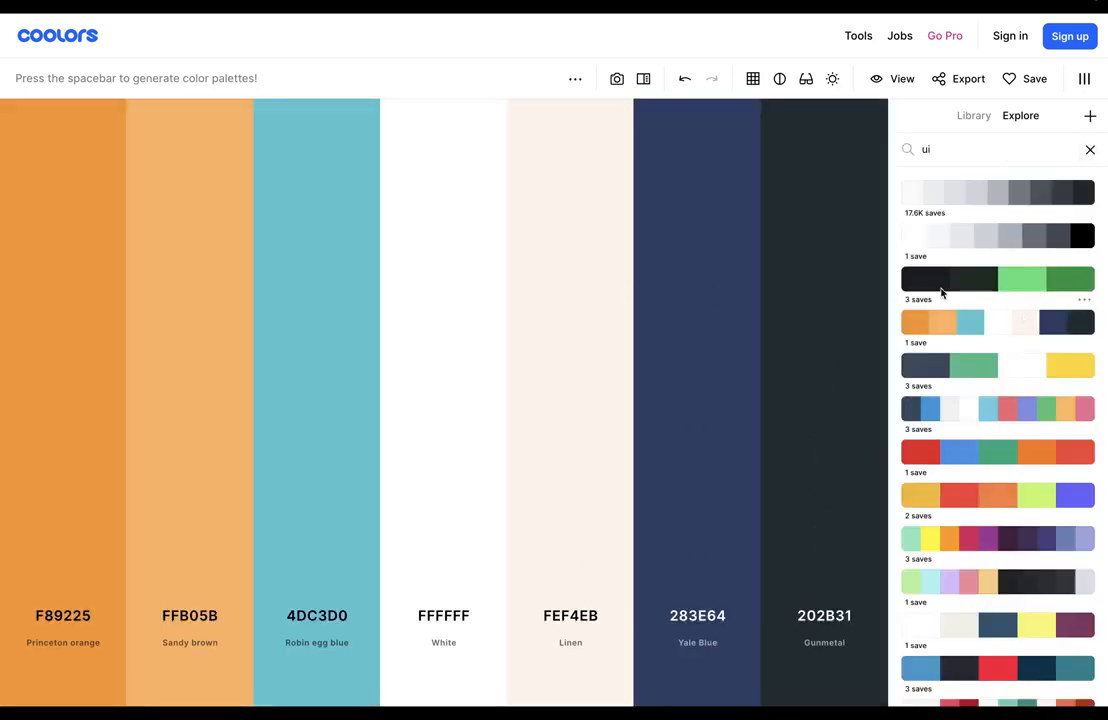
pyautogui.click(1084, 79)
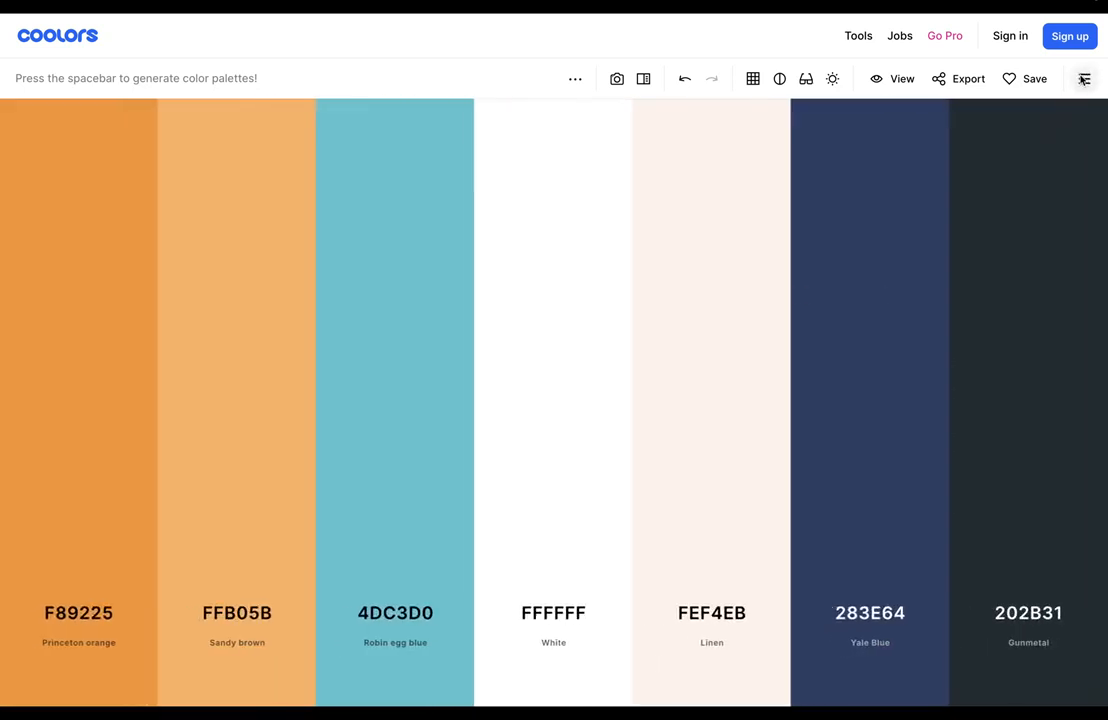
# Step: Export the palette as code and copy its Object format block
pyautogui.click(963, 80)
pyautogui.click(655, 391)
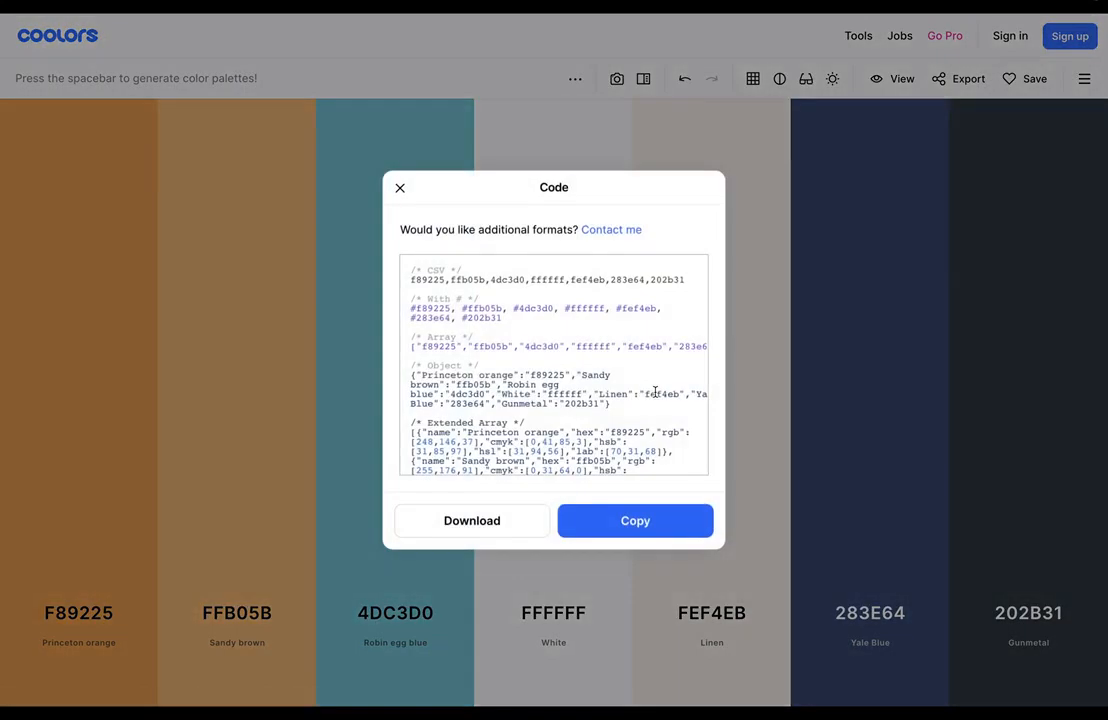
pyautogui.moveTo(381, 367); pyautogui.dragTo(614, 408)
pyautogui.click(412, 376)
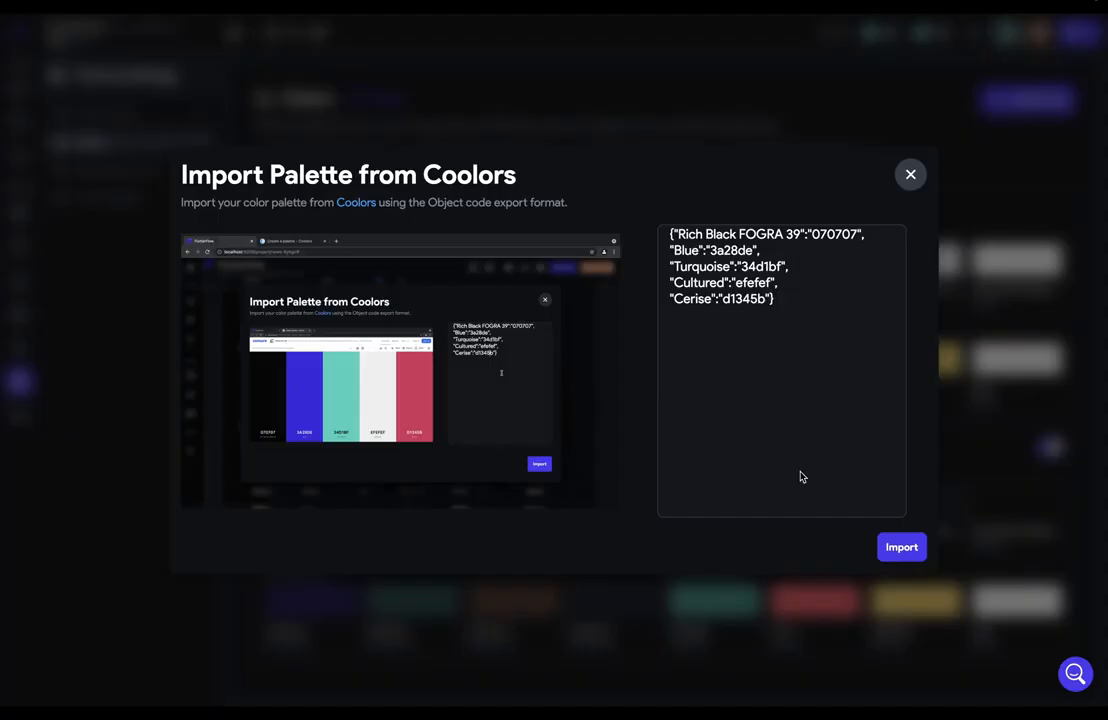
# Step: In FlutterFlow, replace the sample code in the Coolors import with the copied palette object and import it
pyautogui.moveTo(818, 373); pyautogui.dragTo(650, 213)
pyautogui.write('{"Princeton orange":"f89225", "Sandy brown":"ffb05b", "Robin egg blue":"4dc3d0", "White":"ffffff", "Linen":"fef4eb", "Yale Blue":"283e64", "Gunmetal":"202b31"}')
pyautogui.click(901, 547)
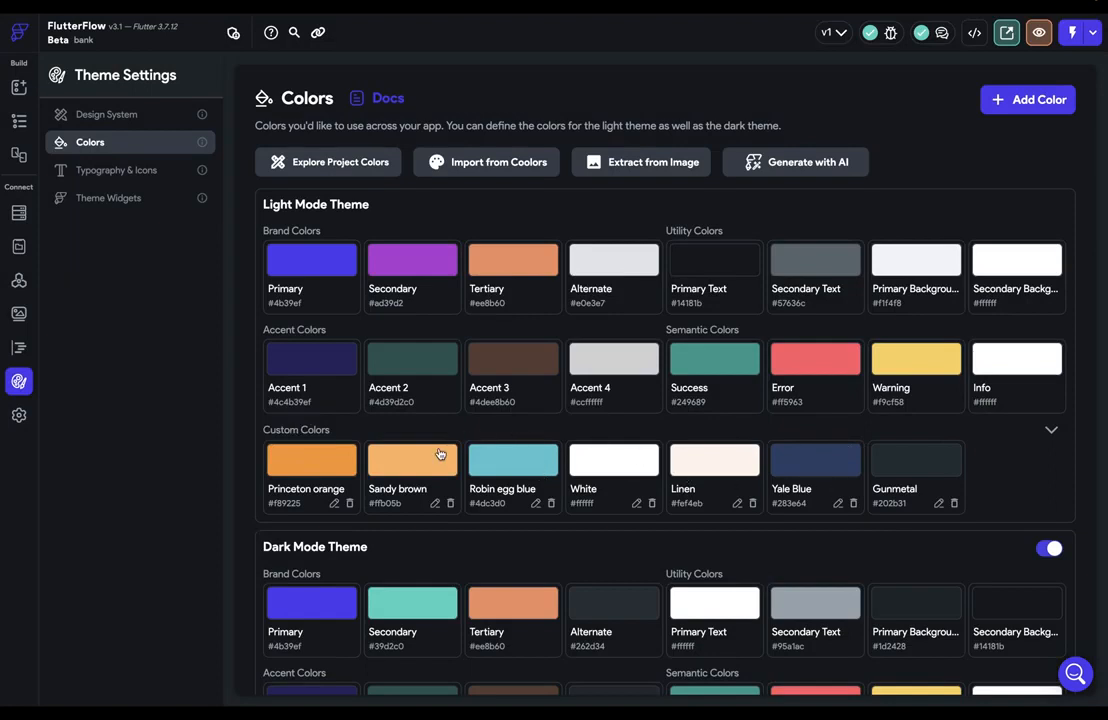
# Step: Copy the Princeton orange custom color's hex value and set the light mode Primary color to #F89225
pyautogui.click(281, 506)
pyautogui.press('super+a')
pyautogui.press('super+c')
pyautogui.click(300, 305)
pyautogui.press('super+a')
pyautogui.press('super+v')
pyautogui.press('Return')
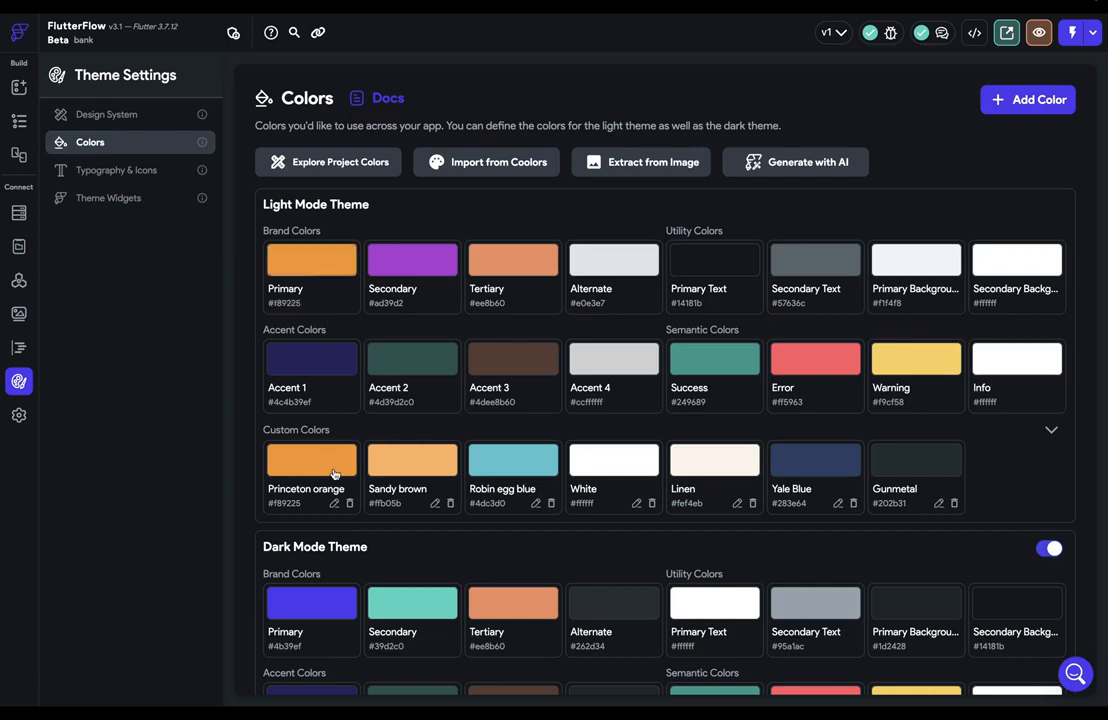
# Step: Delete the Princeton orange custom color
pyautogui.click(350, 504)
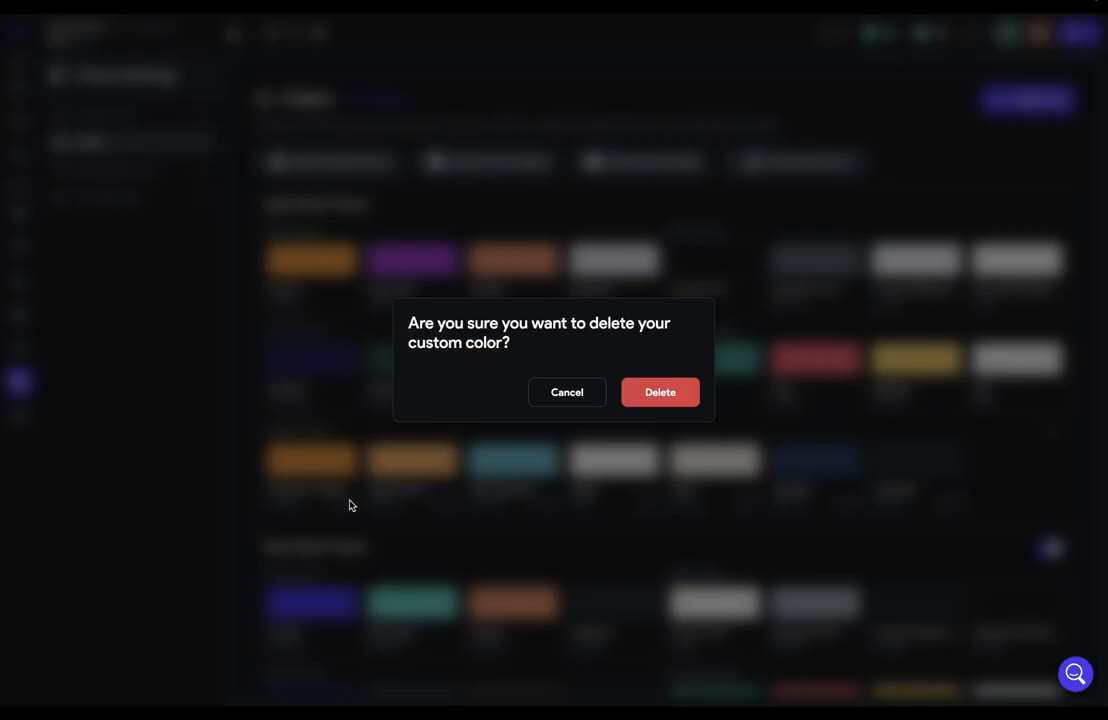
pyautogui.click(666, 400)
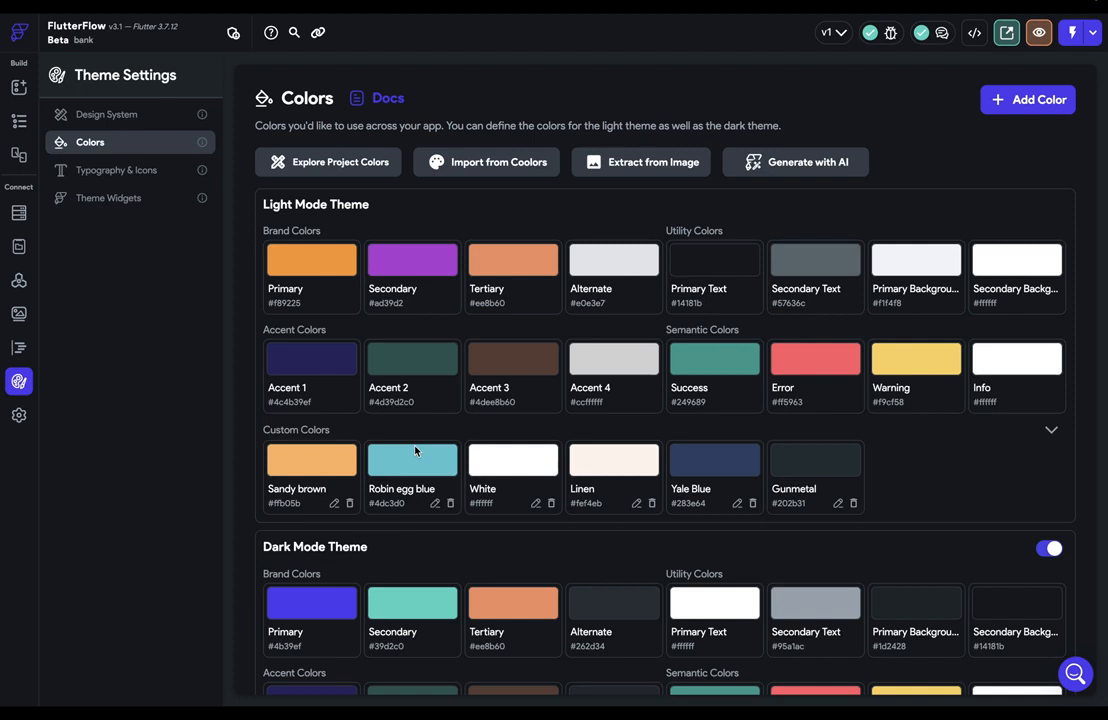
# Step: Extract the colors from the leaf wreath image and continue to theme mapping with every extracted color kept
pyautogui.click(610, 166)
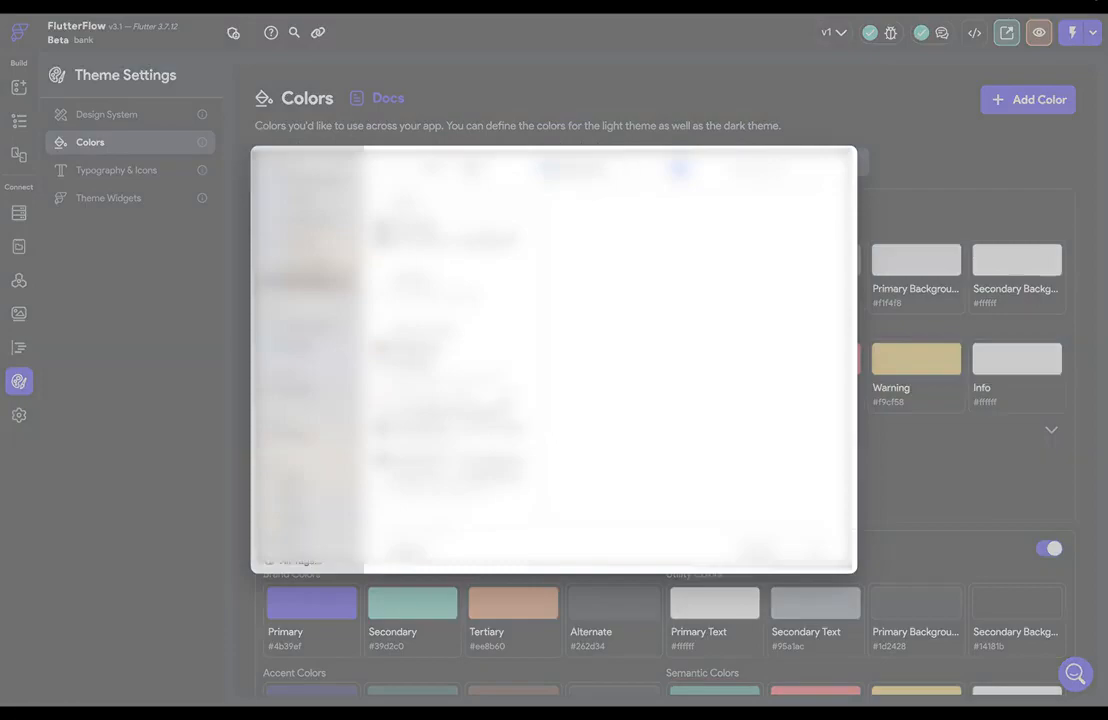
pyautogui.doubleClick(492, 430)
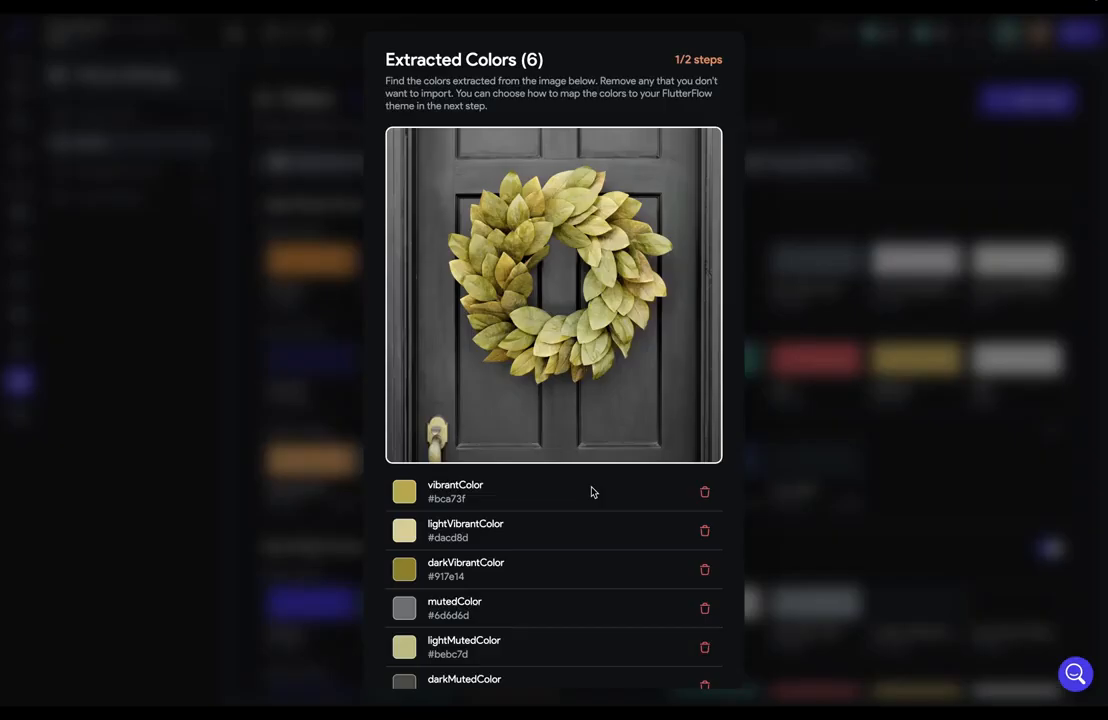
pyautogui.scroll(-2, 591, 490)
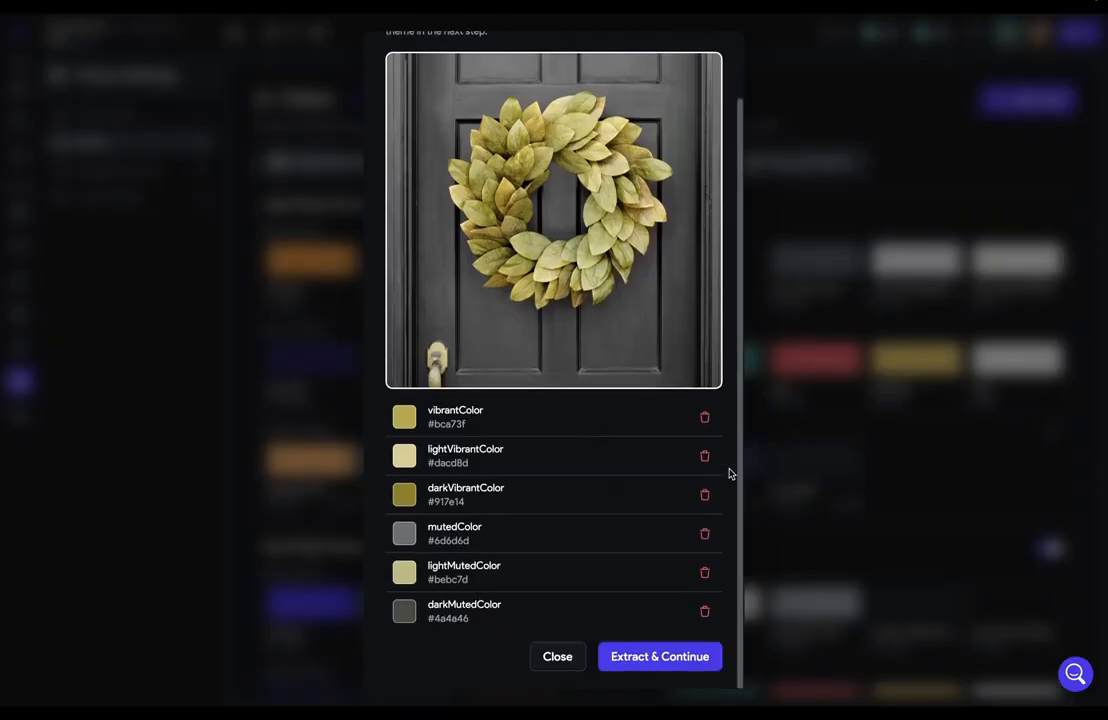
pyautogui.click(666, 657)
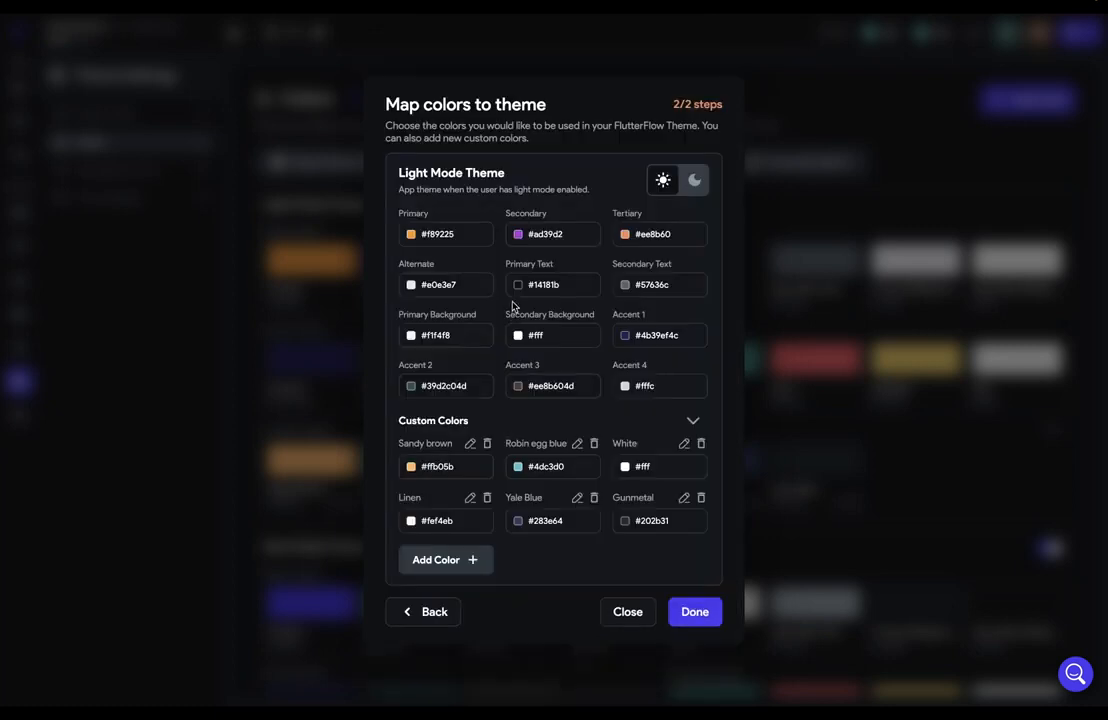
# Step: Map the light mode Primary color to vibrantColor and Primary Background to lightVibrantColor, and finish the import
pyautogui.click(410, 235)
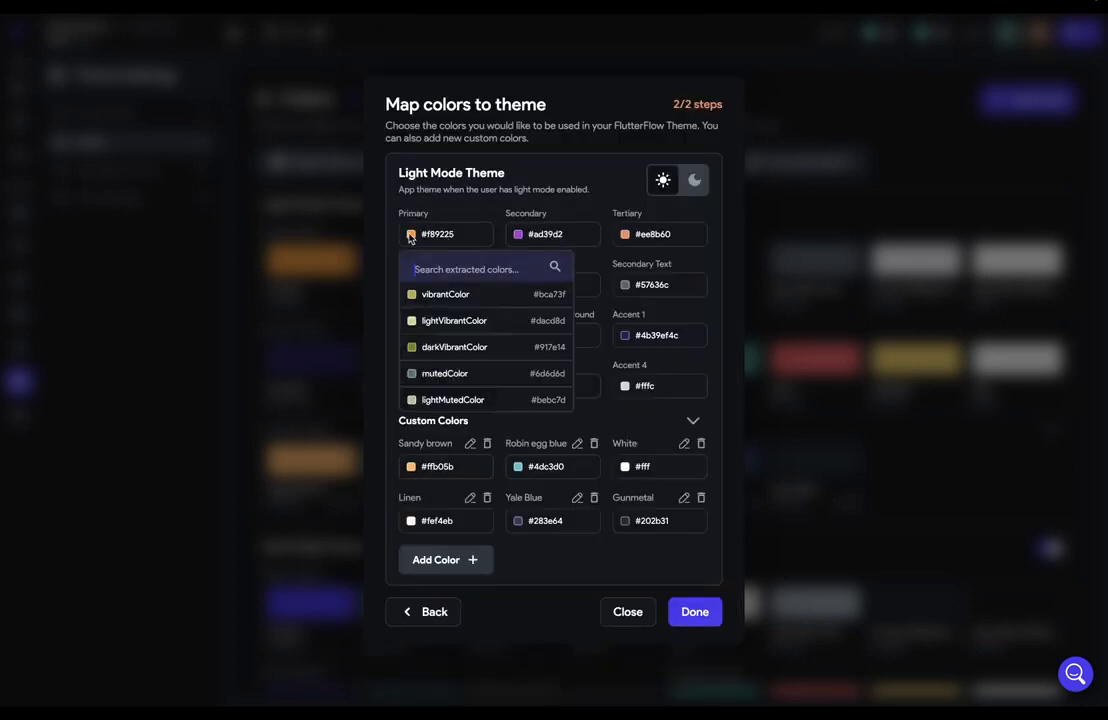
pyautogui.click(425, 299)
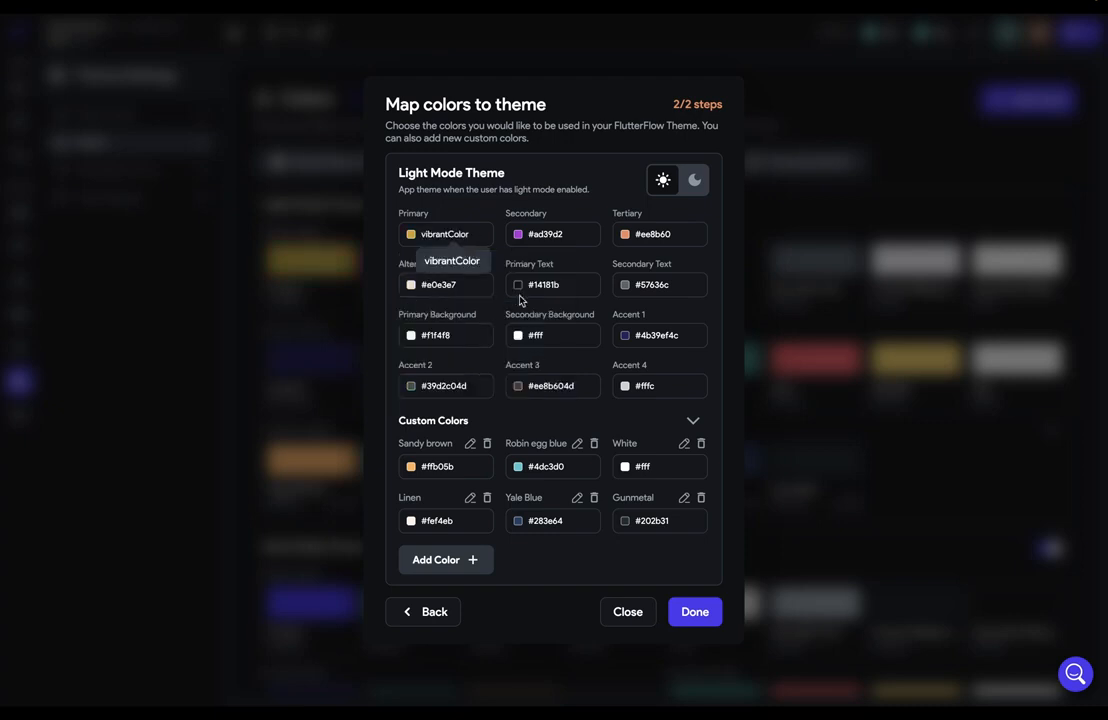
pyautogui.click(412, 337)
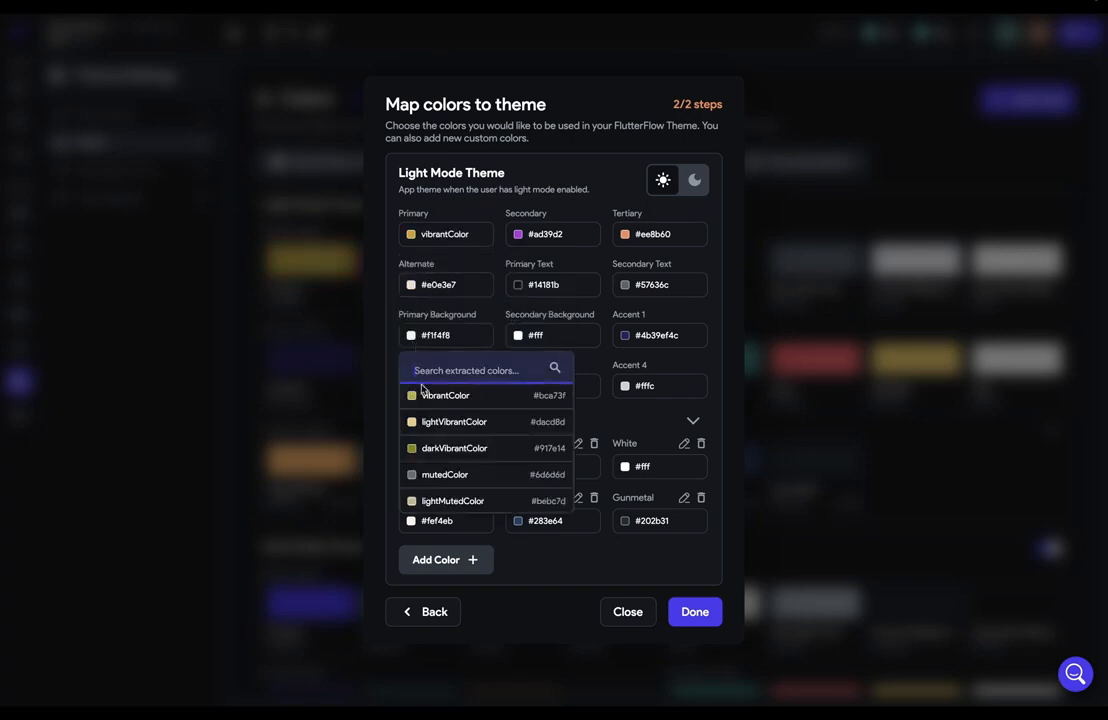
pyautogui.scroll(-1, 435, 420)
pyautogui.scroll(1, 435, 420)
pyautogui.click(440, 424)
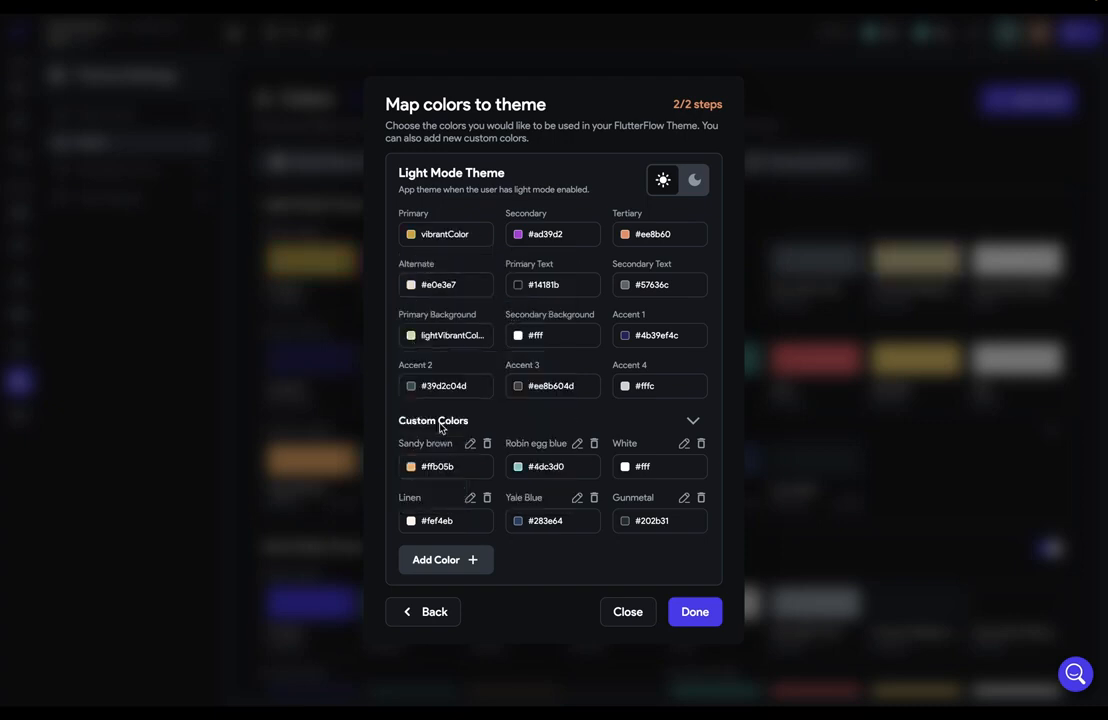
pyautogui.click(697, 611)
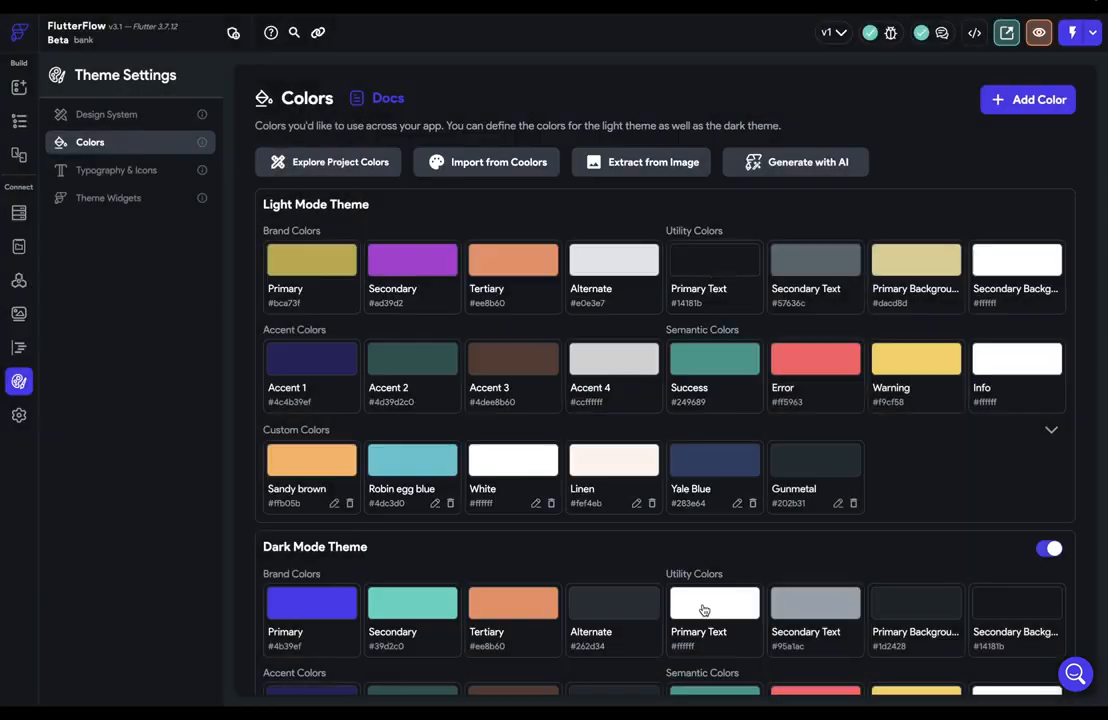
# Step: Generate a color palette with AI from the prompt "Anthropologie Magazine"
pyautogui.click(821, 163)
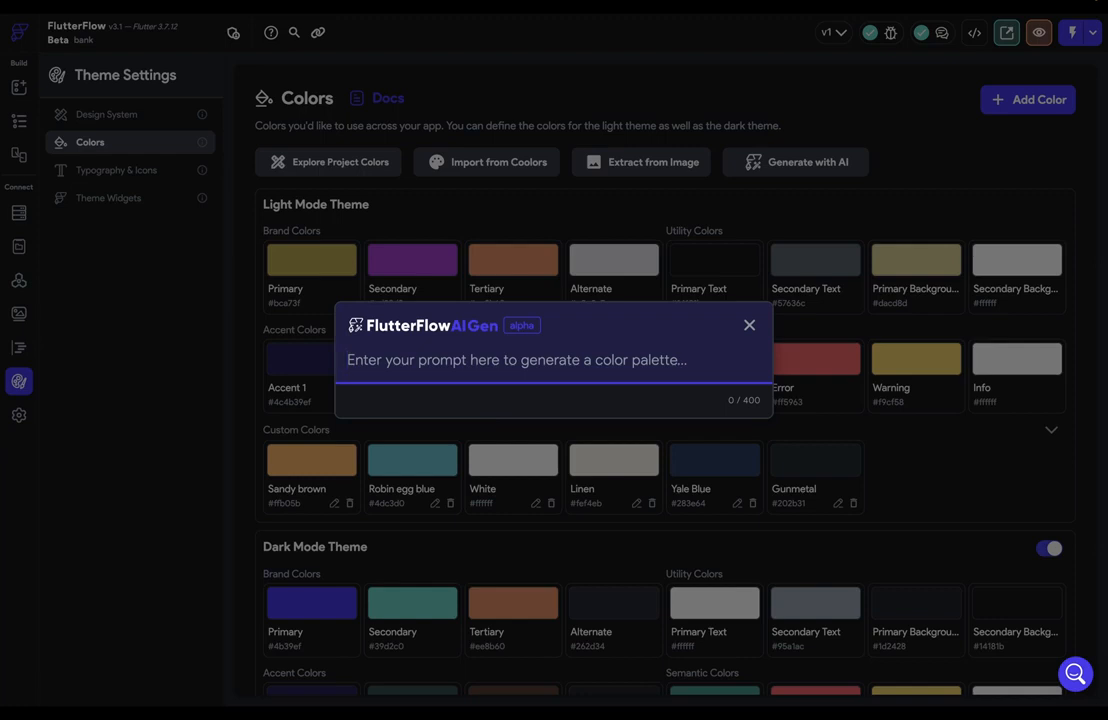
pyautogui.write('Anthropologie Magazine')
pyautogui.press('Return')
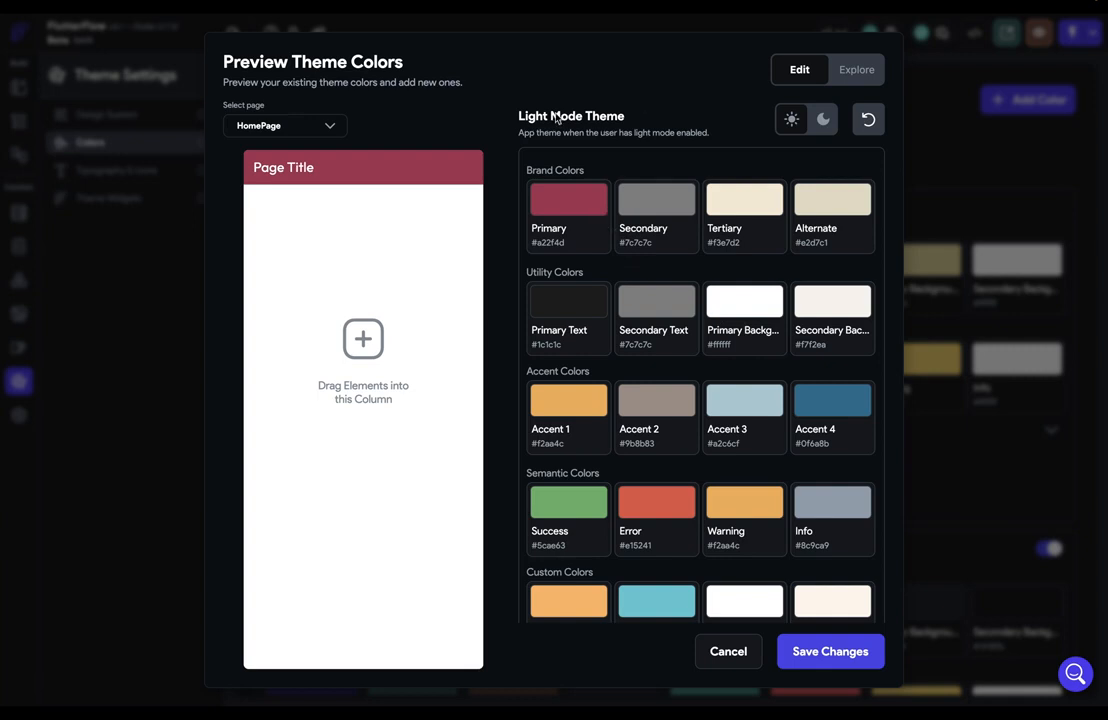
# Step: Check which pages can be previewed and look through the AI-generated light mode swatches
pyautogui.click(329, 125)
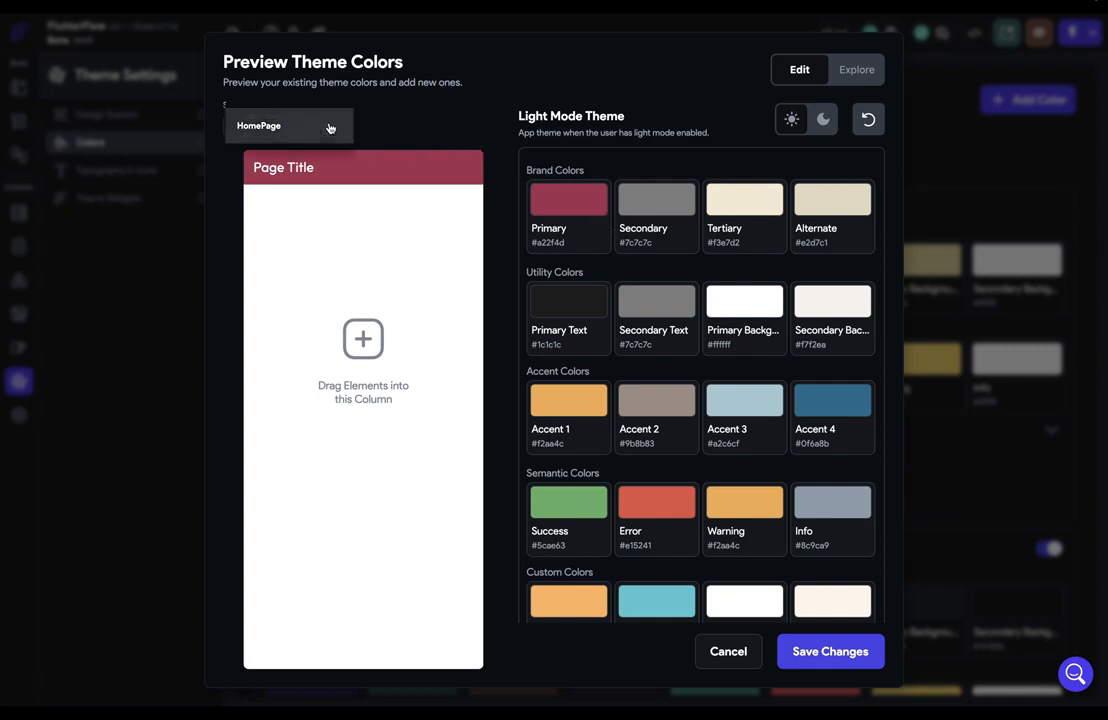
pyautogui.click(395, 122)
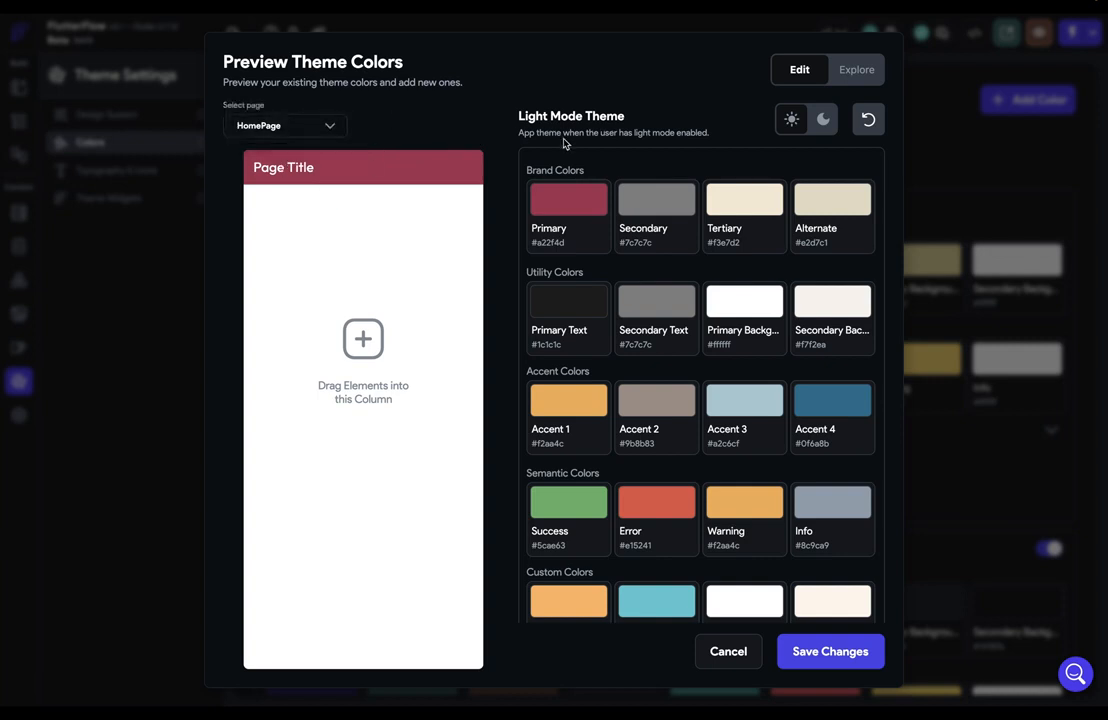
pyautogui.scroll(-2, 703, 210)
pyautogui.scroll(3, 703, 210)
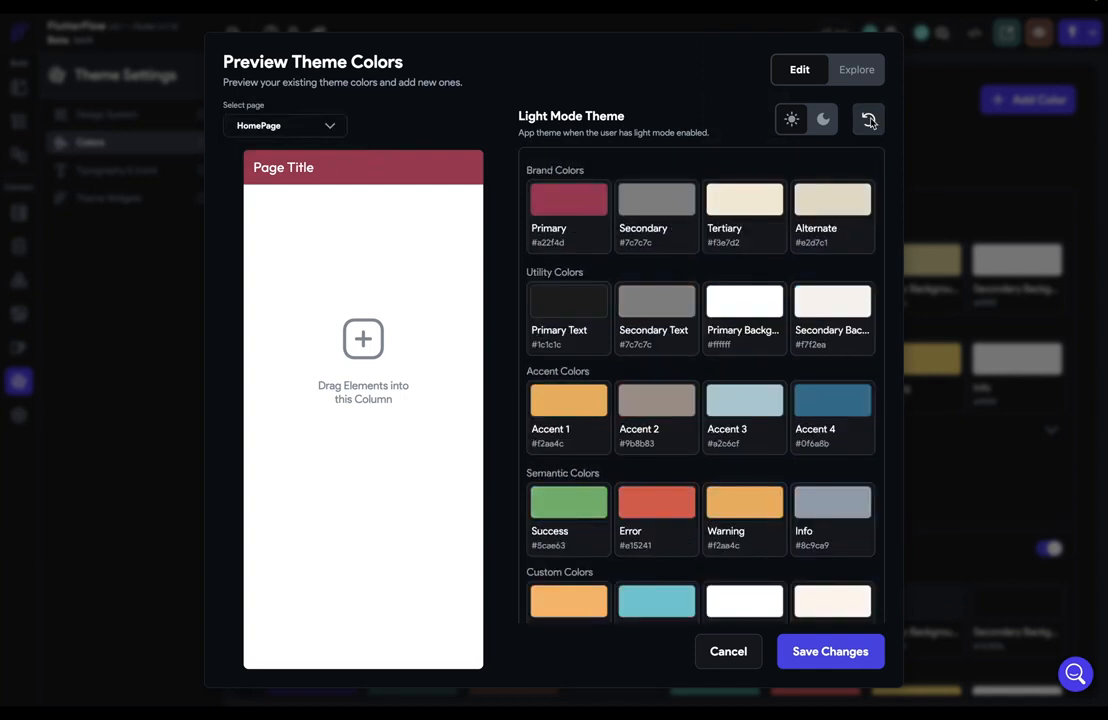
# Step: Compare the editable generated colors with the current, AI-generated and preset themes offered for exploring
pyautogui.click(856, 69)
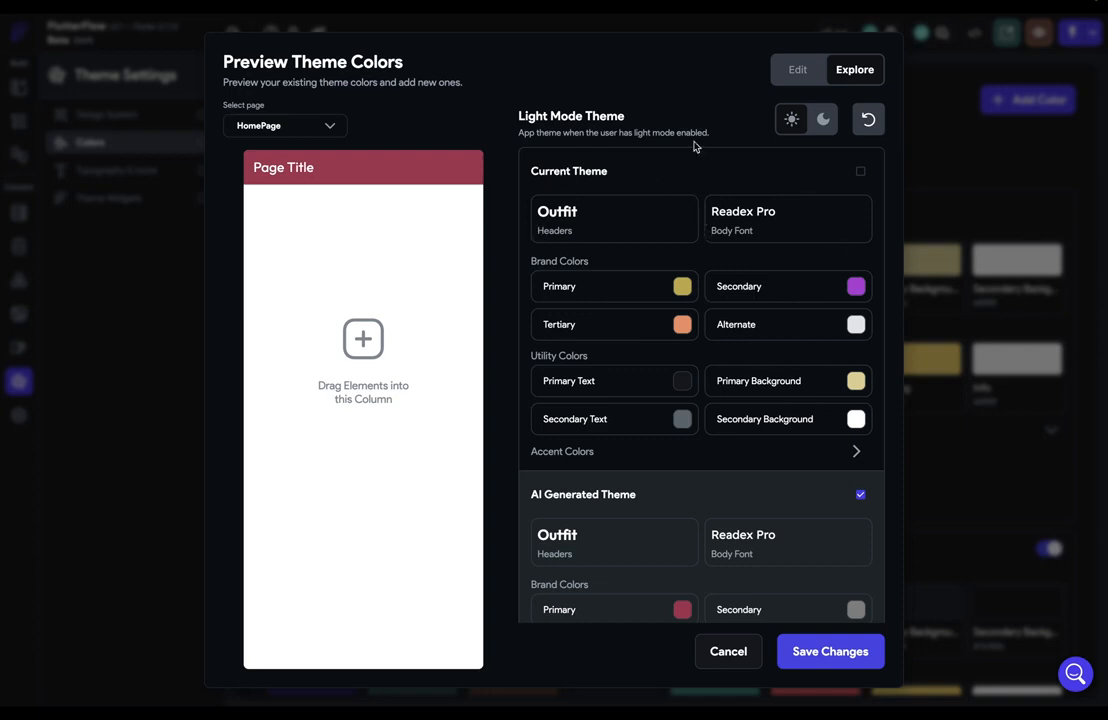
pyautogui.click(795, 70)
pyautogui.click(856, 70)
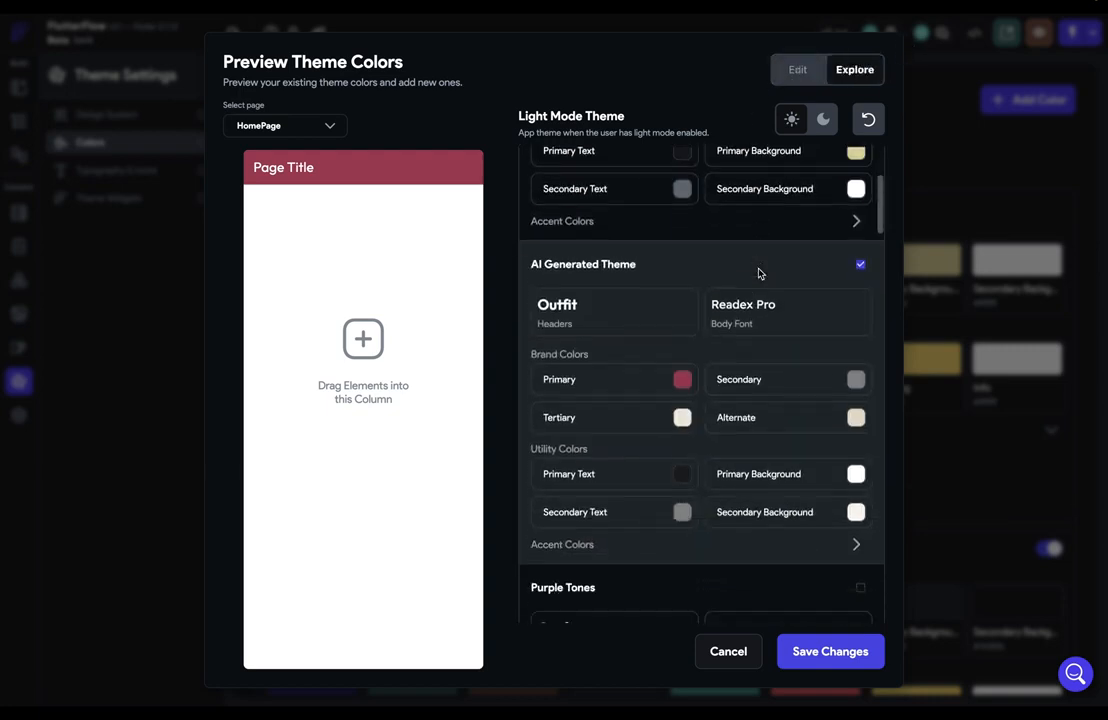
pyautogui.scroll(-3, 760, 270)
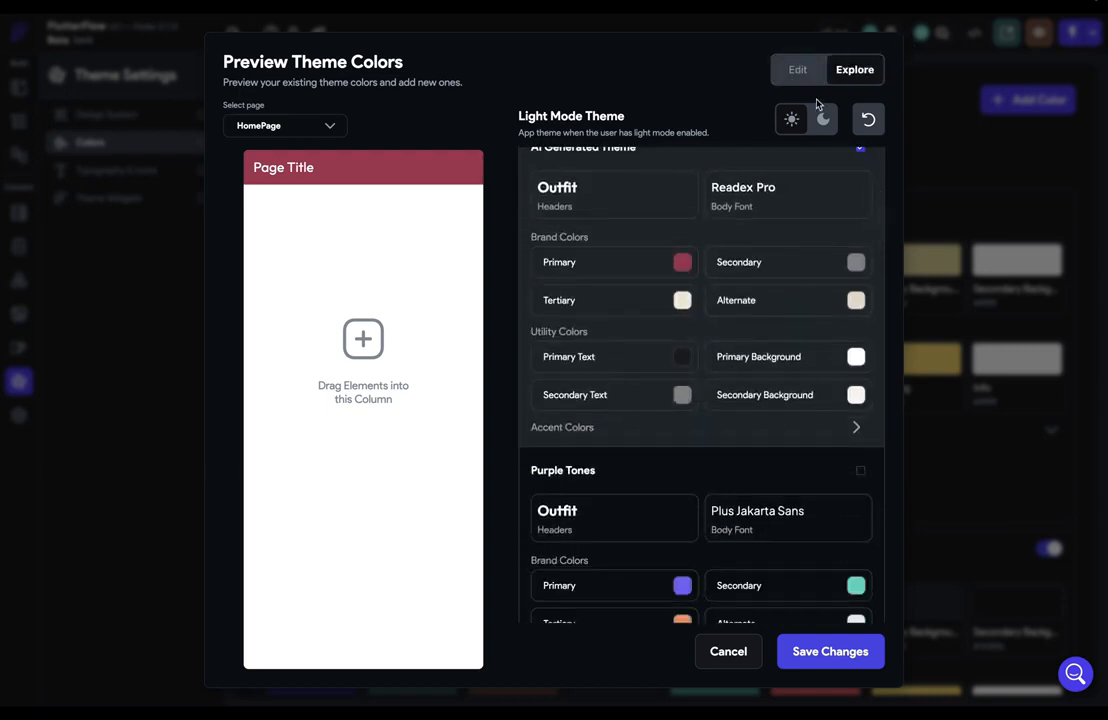
pyautogui.click(797, 69)
pyautogui.click(840, 60)
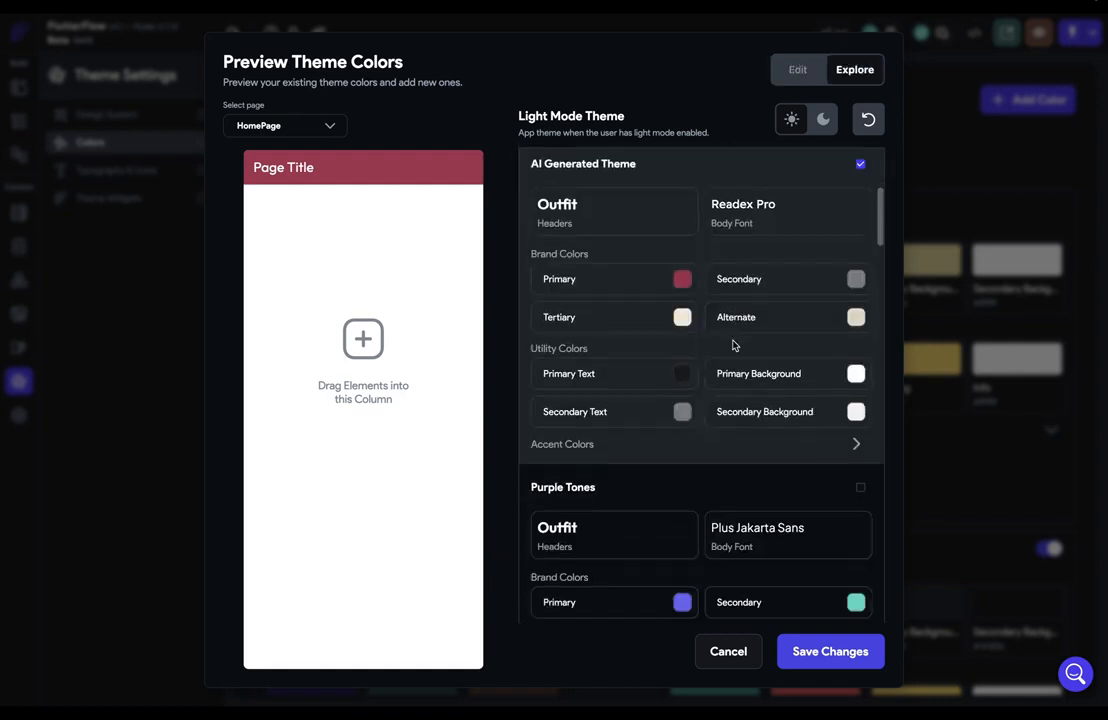
pyautogui.scroll(-5, 732, 344)
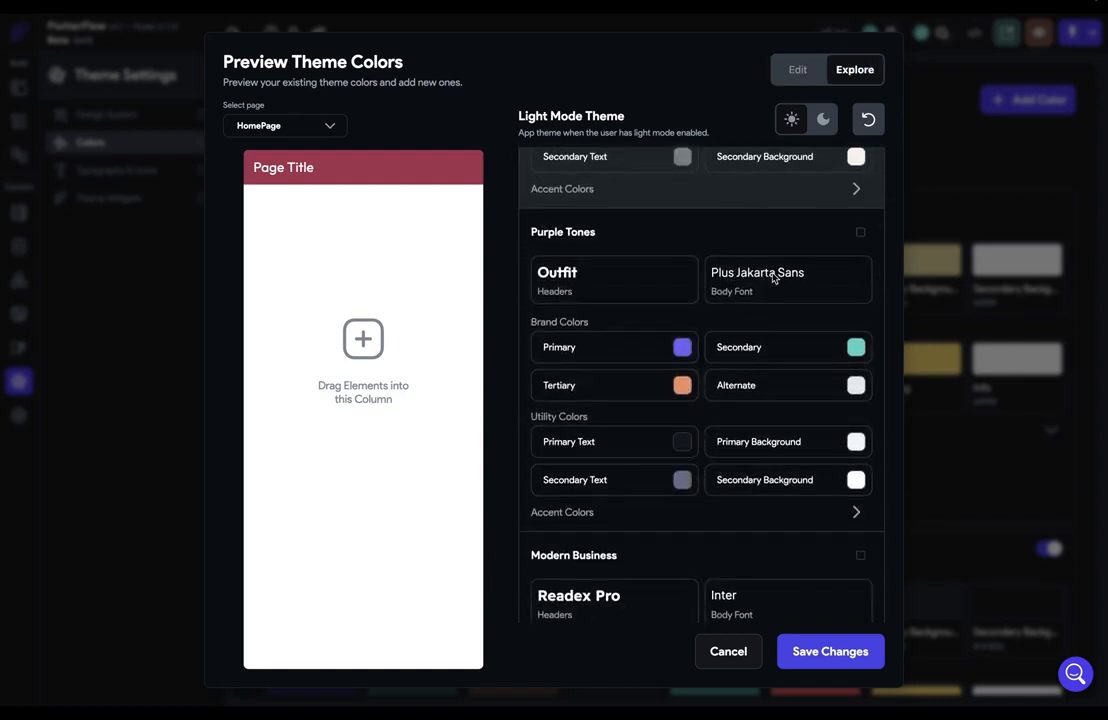
# Step: Preview the Purple Tones theme, browse the other presets, and switch to dark mode and back to light mode
pyautogui.click(860, 232)
pyautogui.scroll(-10, 769, 378)
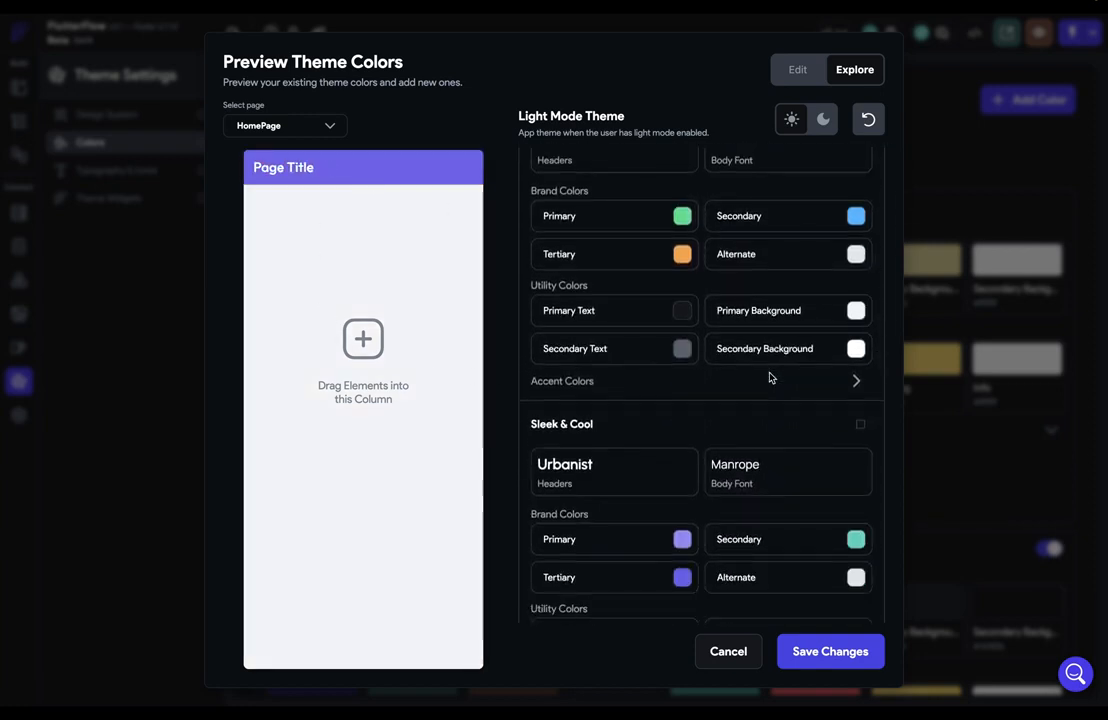
pyautogui.scroll(12, 769, 378)
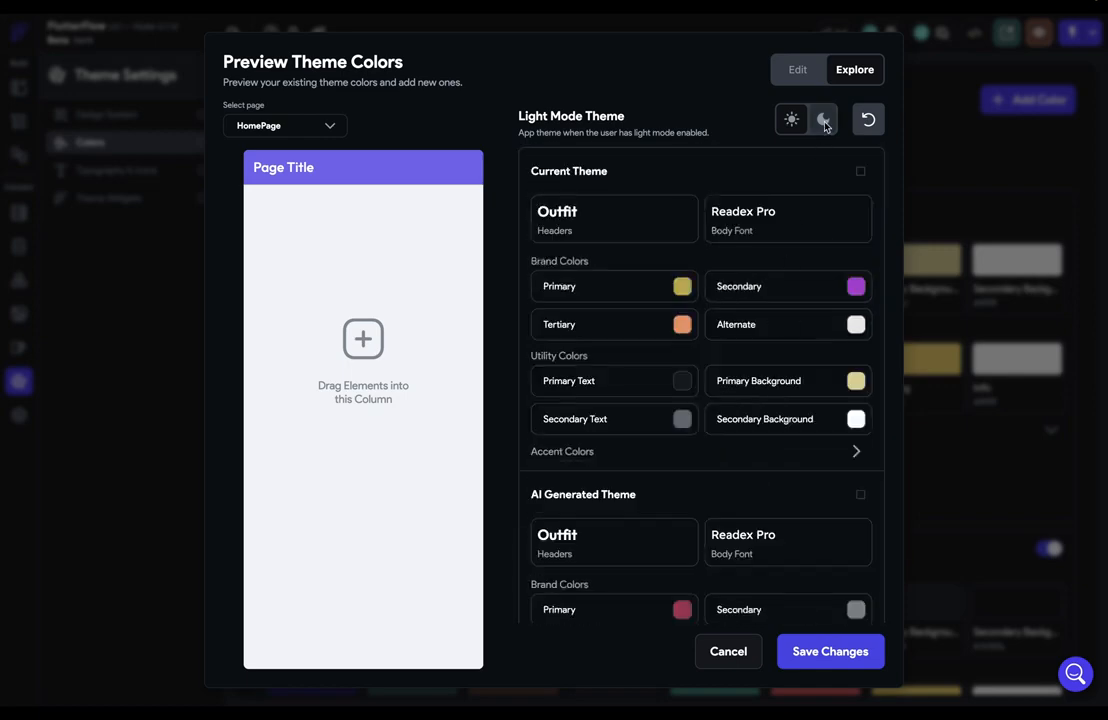
pyautogui.click(823, 120)
pyautogui.click(791, 118)
# Step: Select the Modern Business preset theme and save it as the project's colors
pyautogui.scroll(-5, 774, 272)
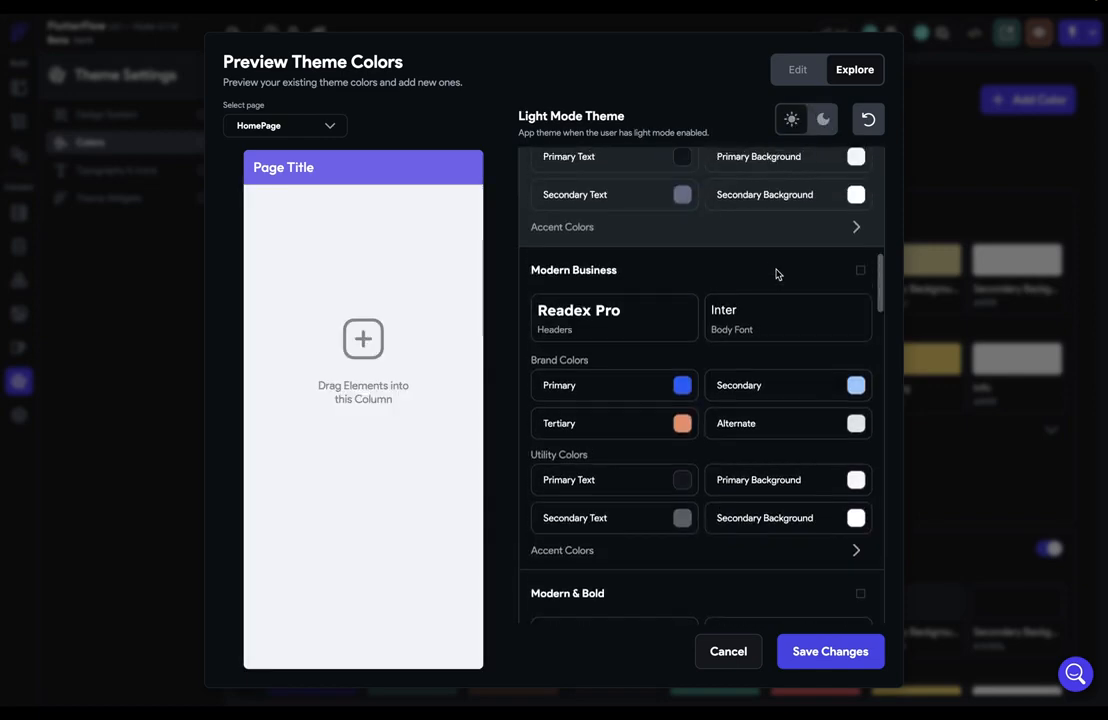
pyautogui.click(860, 273)
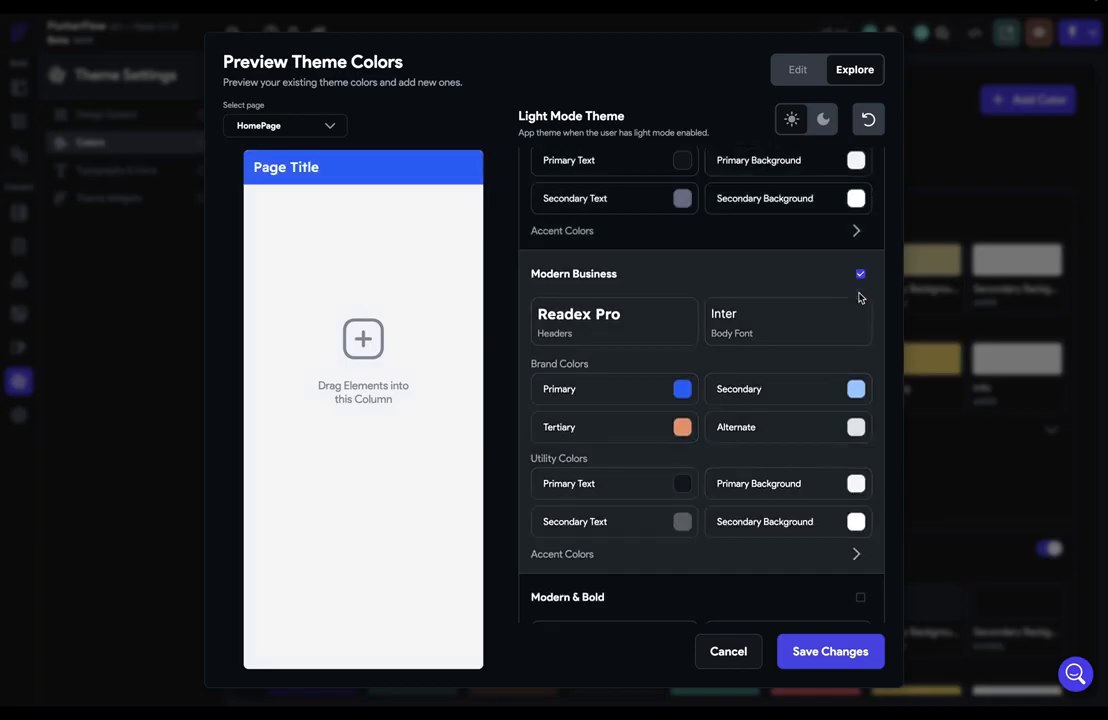
pyautogui.click(830, 662)
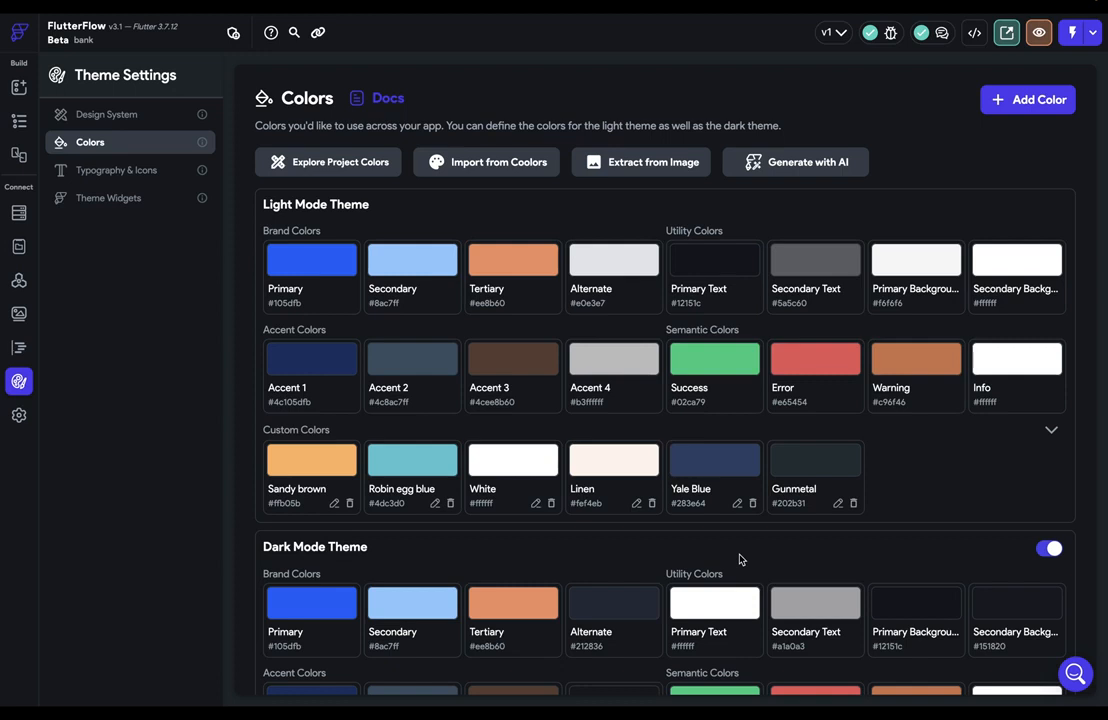
# Step: Create a page named Home09Dashboard from the dashboard page template, using the project's own theme
pyautogui.click(18, 120)
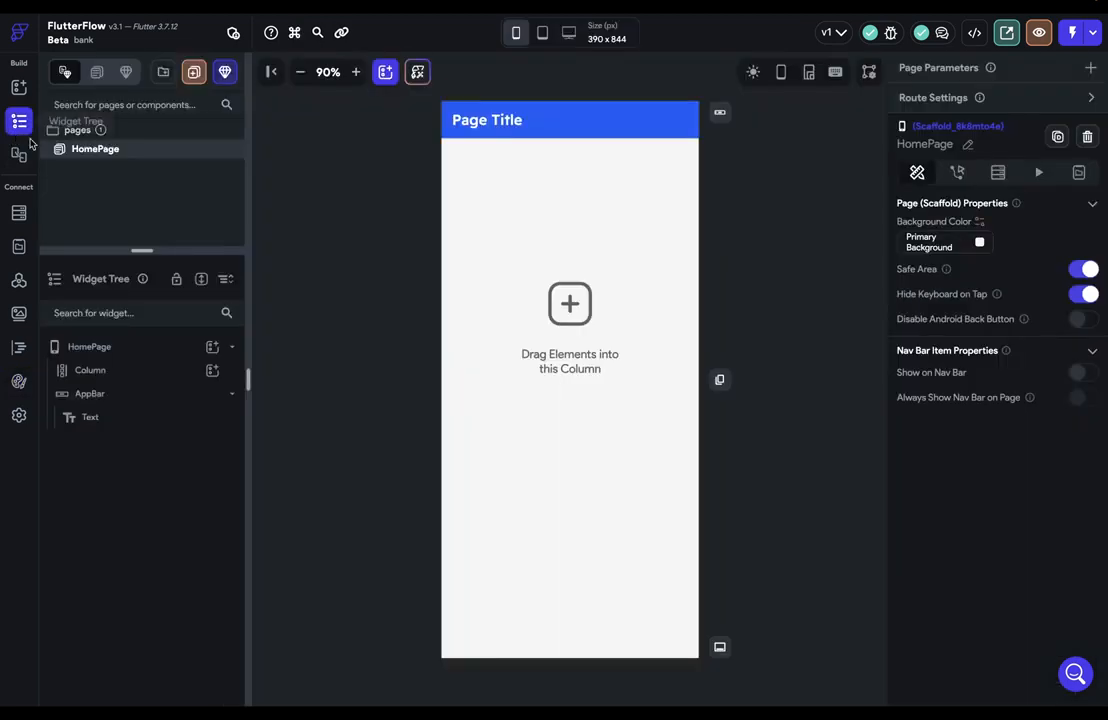
pyautogui.click(196, 73)
pyautogui.scroll(-10, 395, 305)
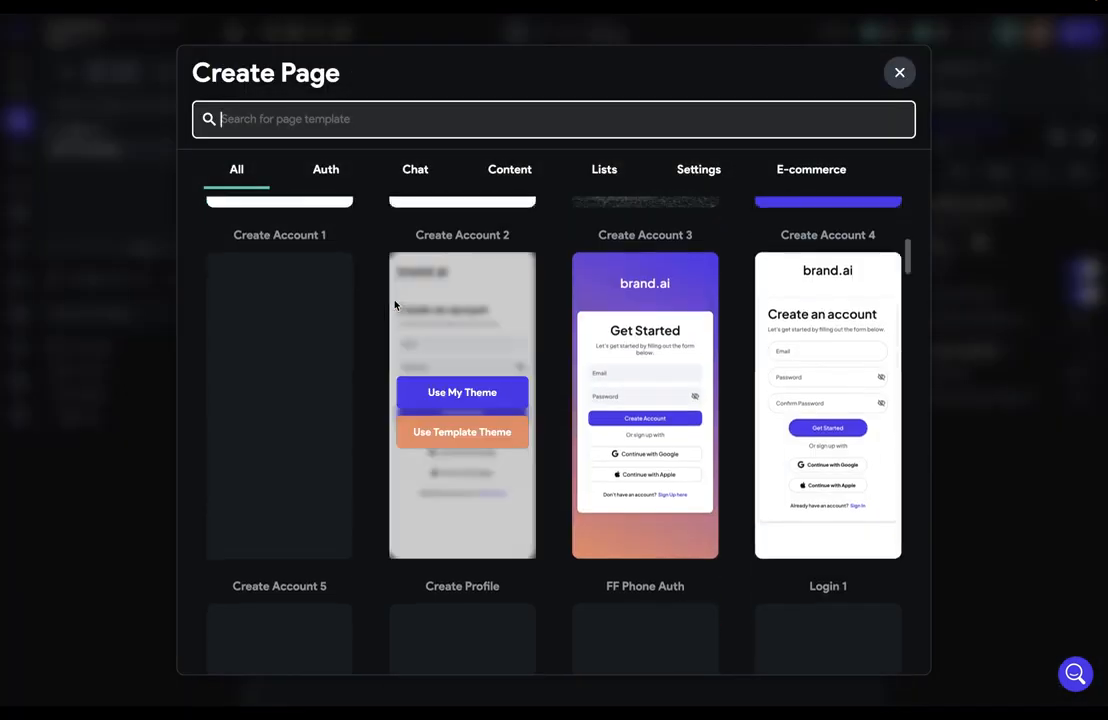
pyautogui.scroll(-10, 395, 305)
pyautogui.click(262, 495)
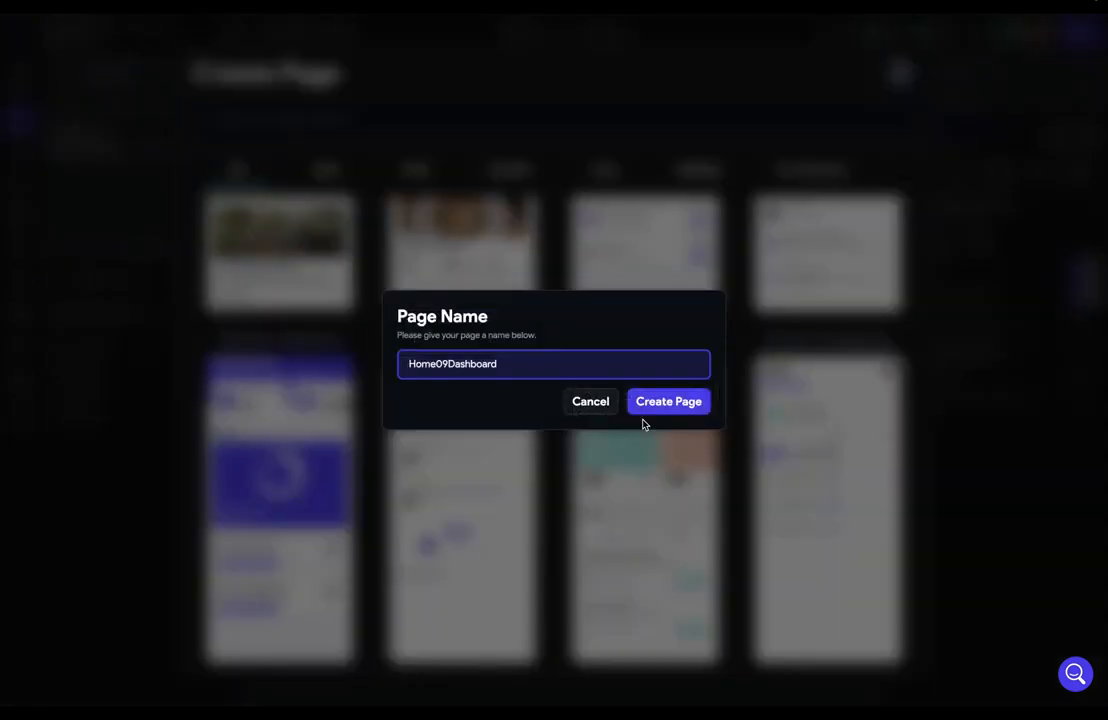
pyautogui.click(688, 406)
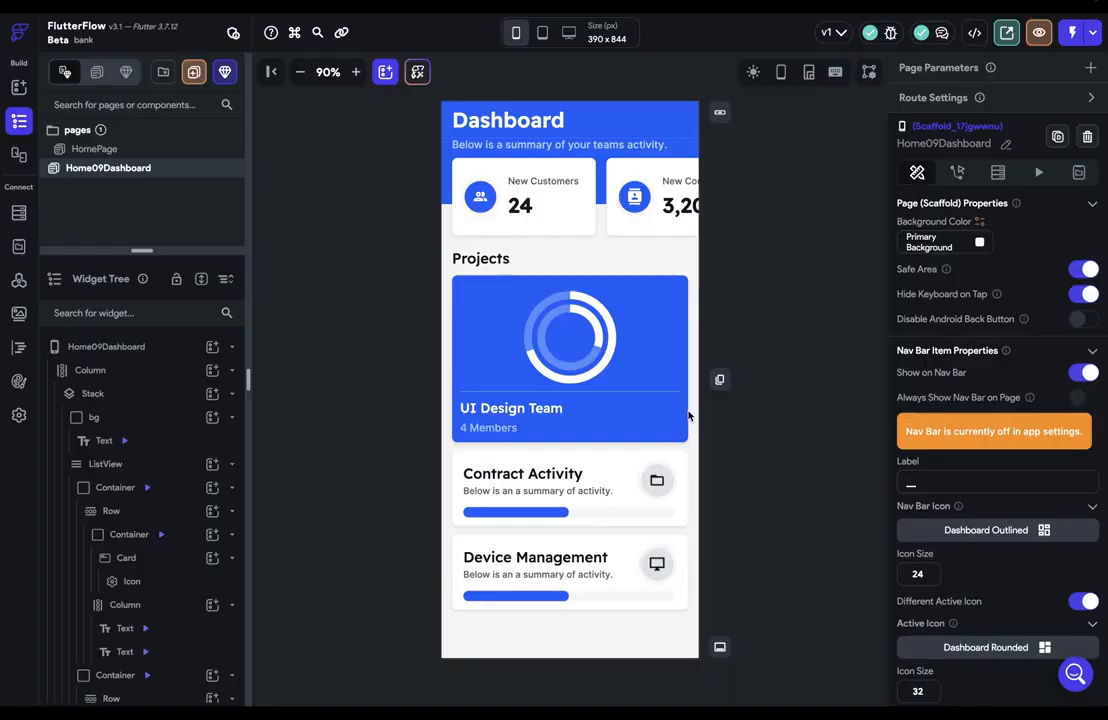
# Step: Create a page named Product8 from the last product page template
pyautogui.click(193, 72)
pyautogui.scroll(-8, 481, 331)
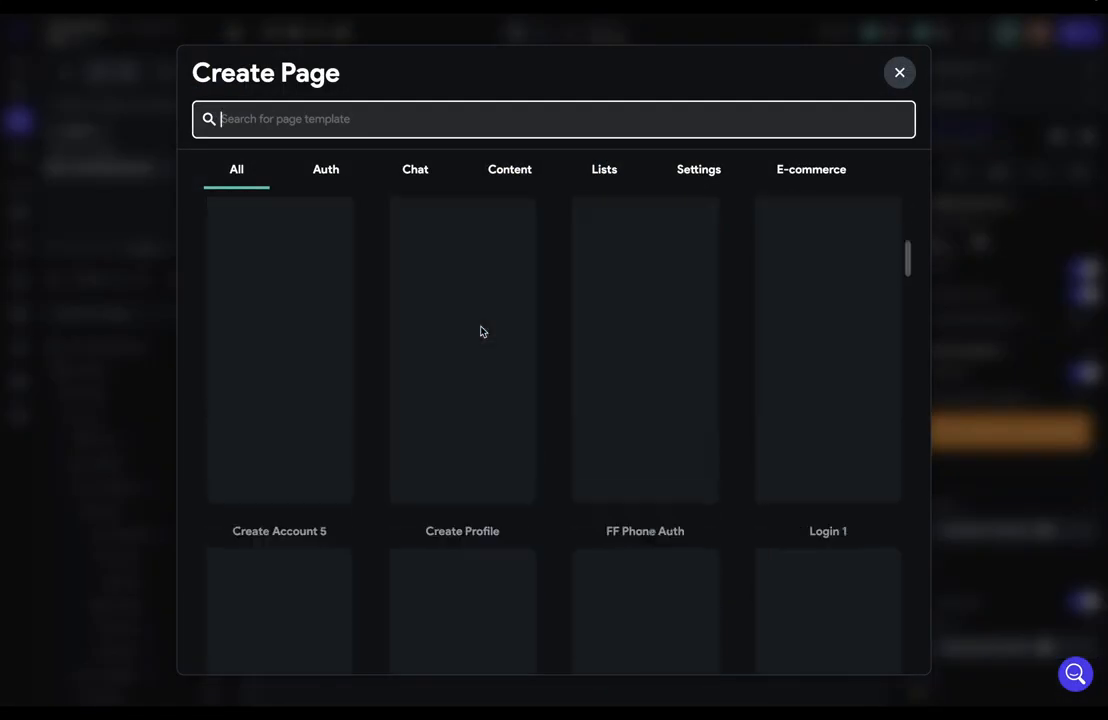
pyautogui.scroll(-10, 481, 331)
pyautogui.click(279, 507)
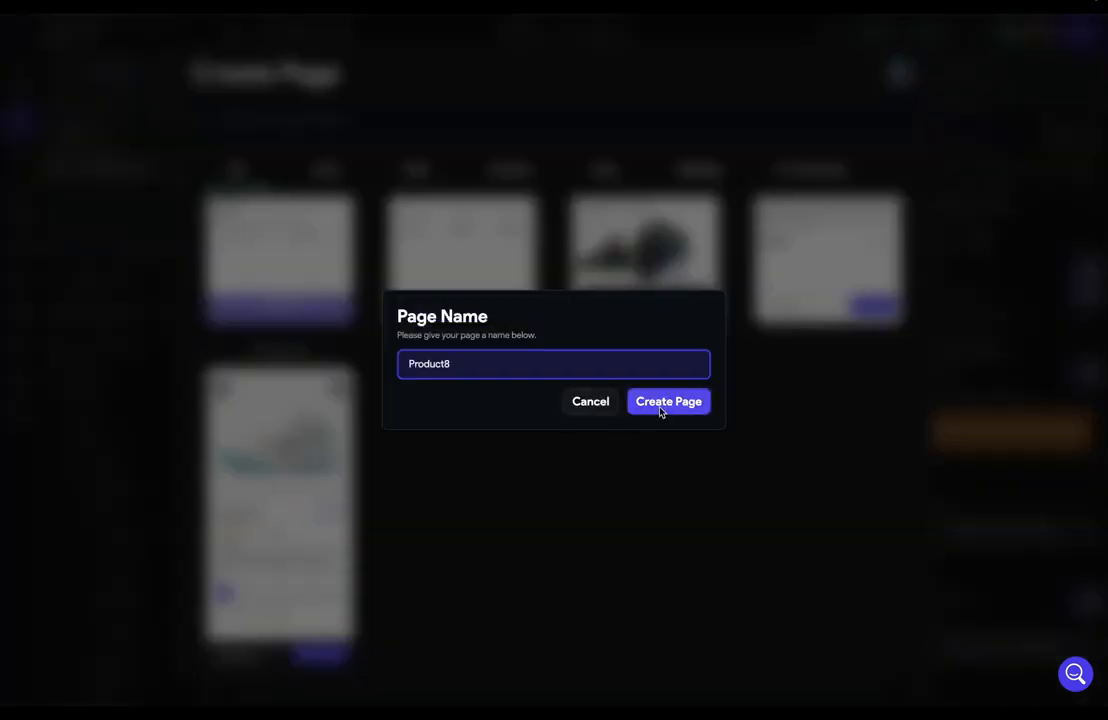
pyautogui.click(660, 410)
# Step: Return to the theme colors and preview the project colors on the Home09Dashboard page in dark mode
pyautogui.click(19, 381)
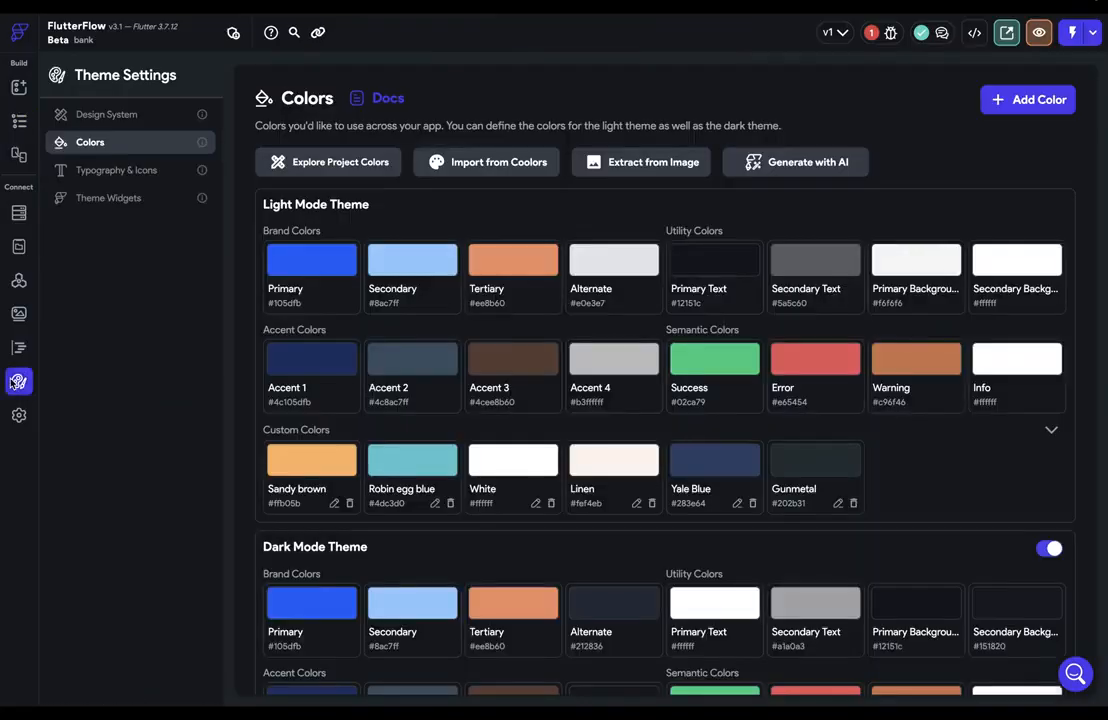
pyautogui.click(330, 166)
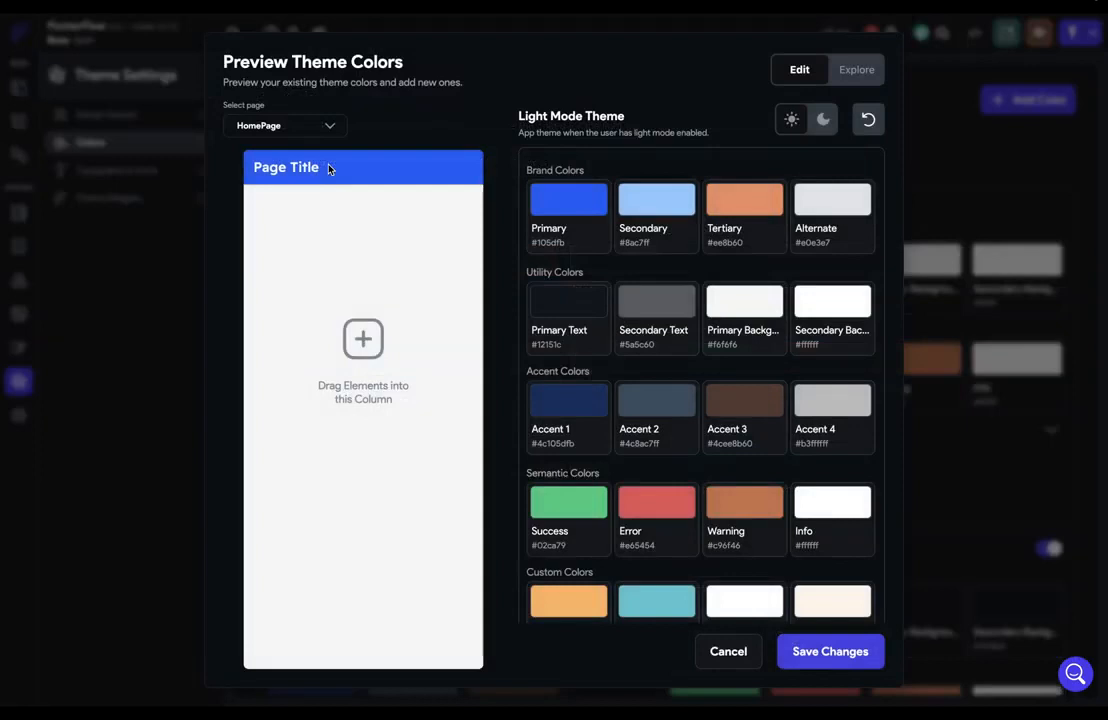
pyautogui.click(326, 127)
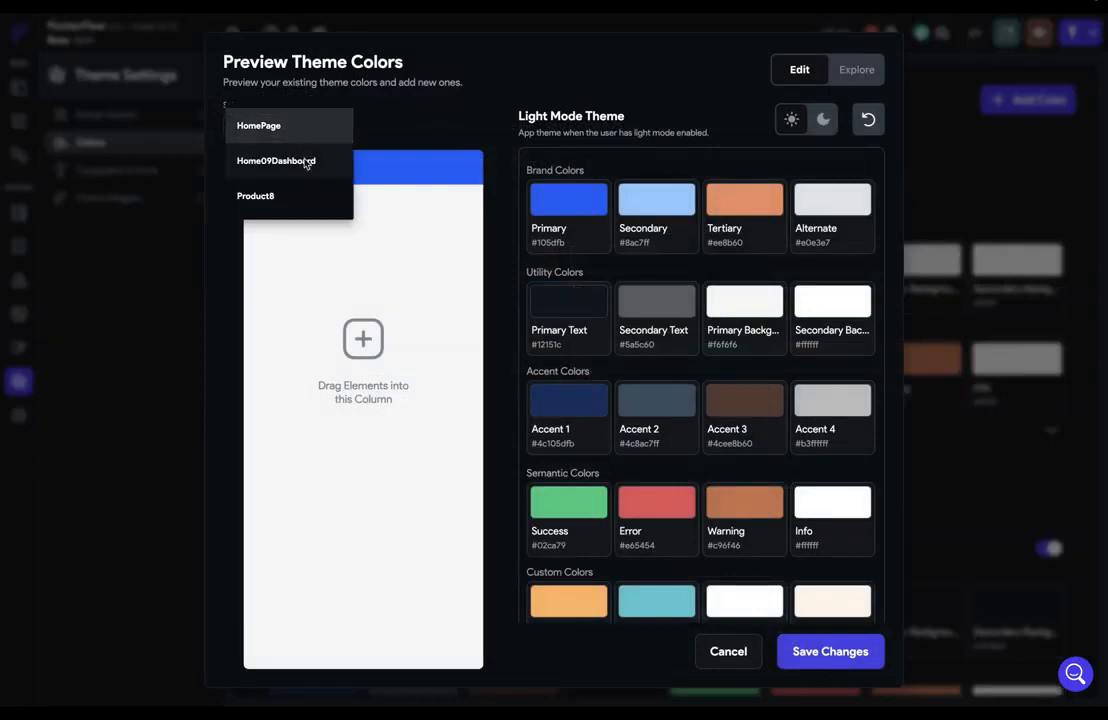
pyautogui.click(306, 164)
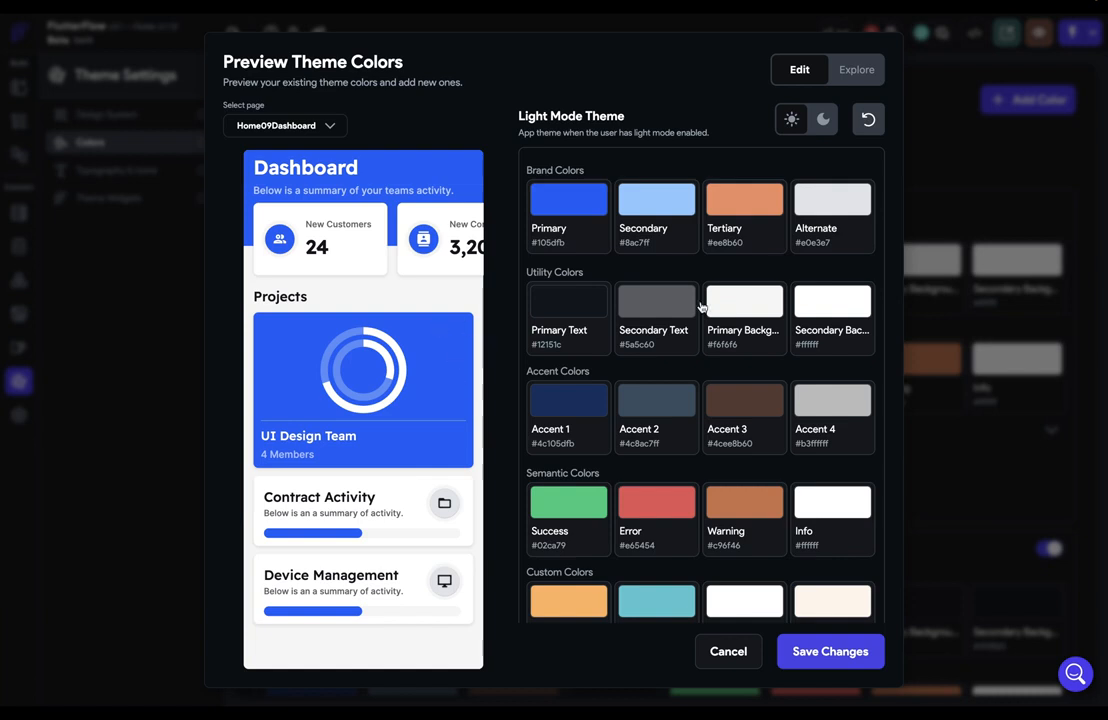
pyautogui.click(821, 120)
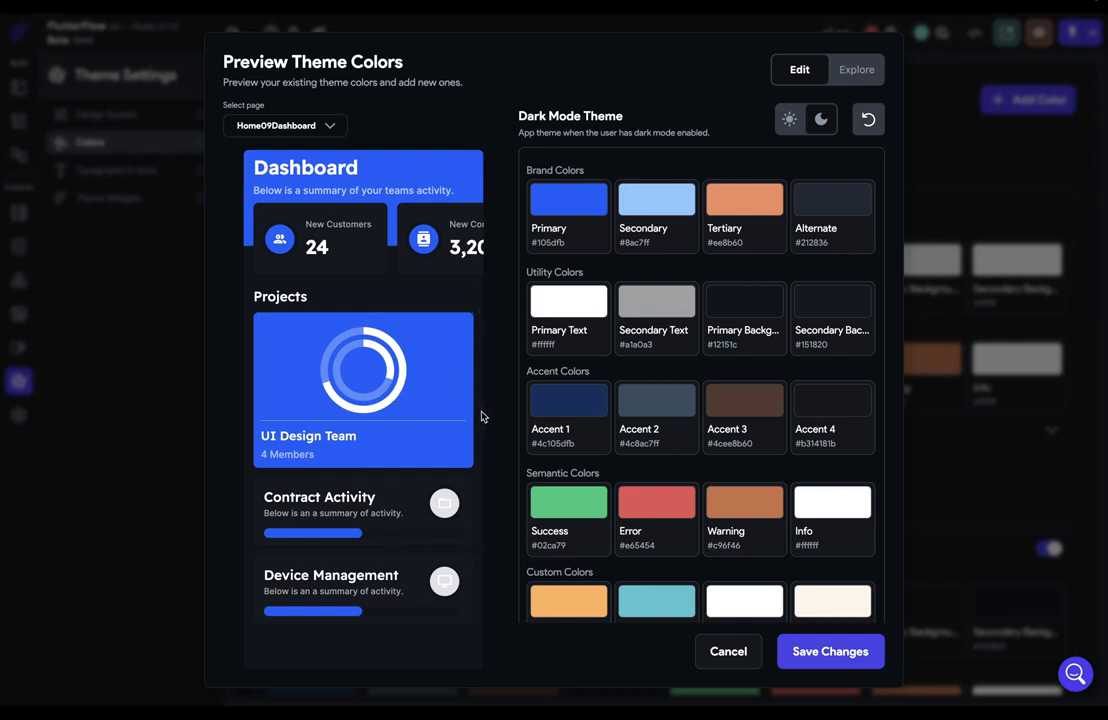
# Step: Set the dark mode Secondary Background color to #2E3144 and save the theme changes
pyautogui.click(834, 315)
pyautogui.moveTo(405, 356); pyautogui.dragTo(400, 346)
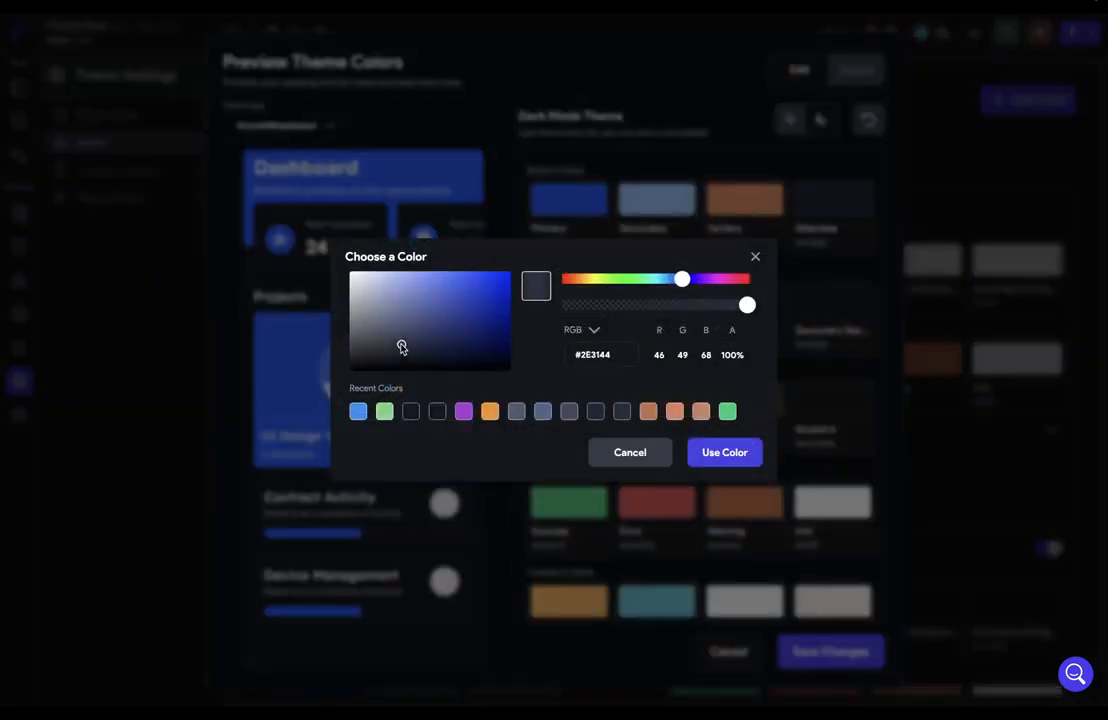
pyautogui.click(729, 456)
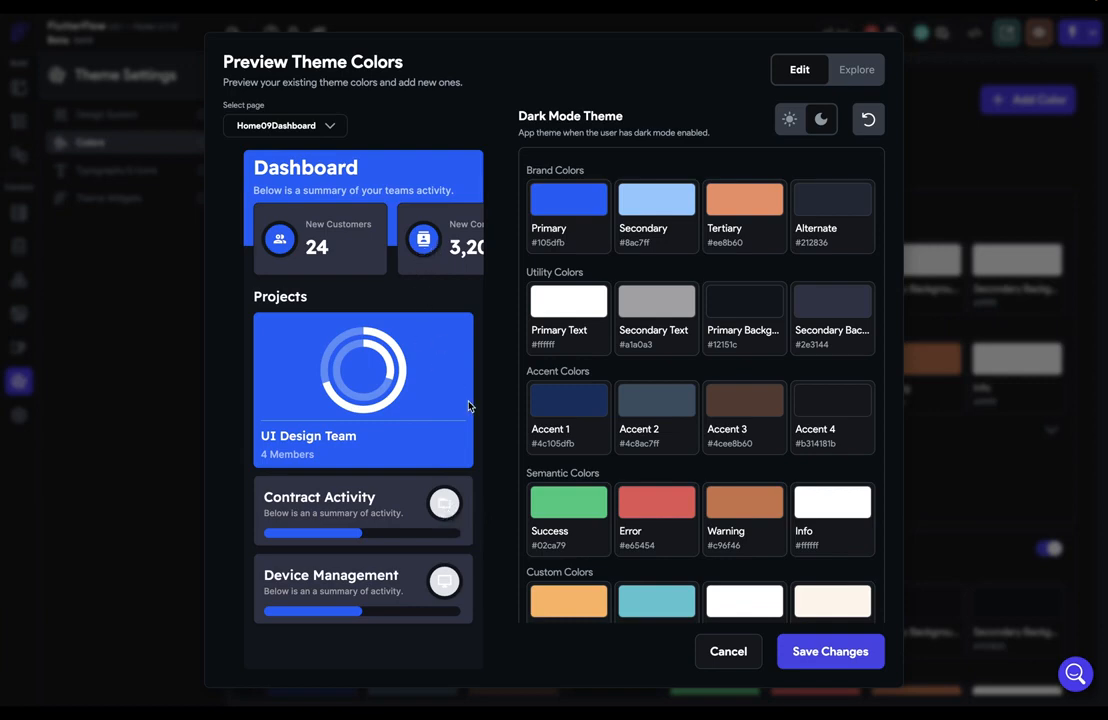
pyautogui.click(815, 649)
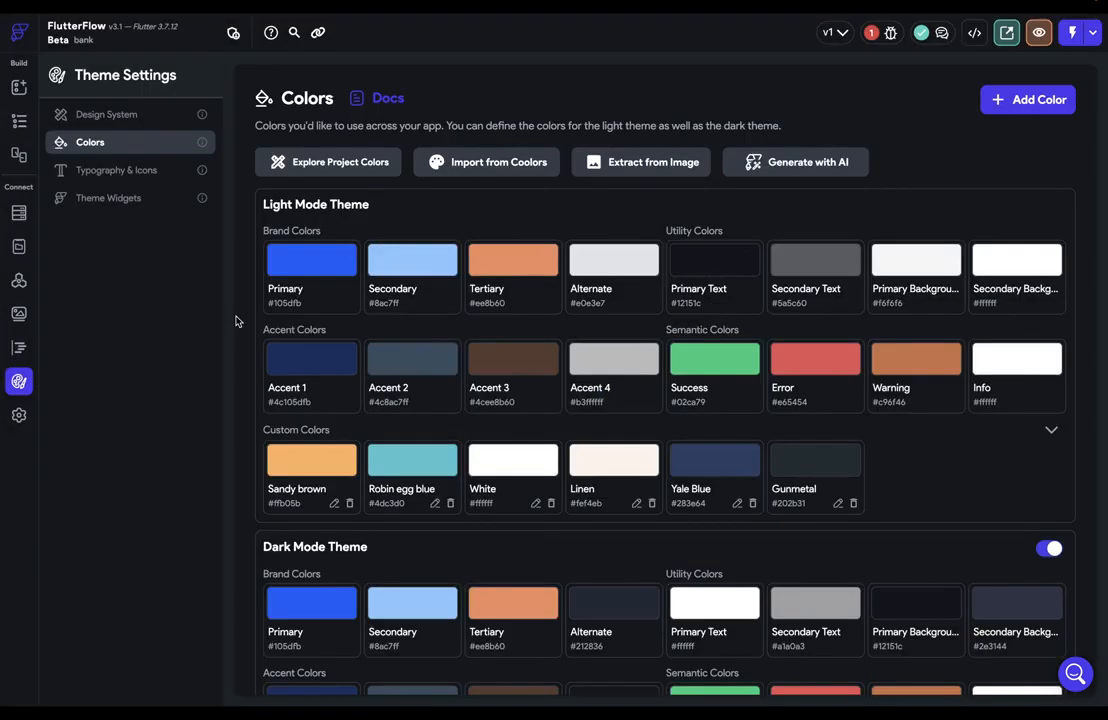
# Step: On Home09Dashboard, set the Contract Activity and Device Management icon cards to the Primary theme color
pyautogui.click(19, 122)
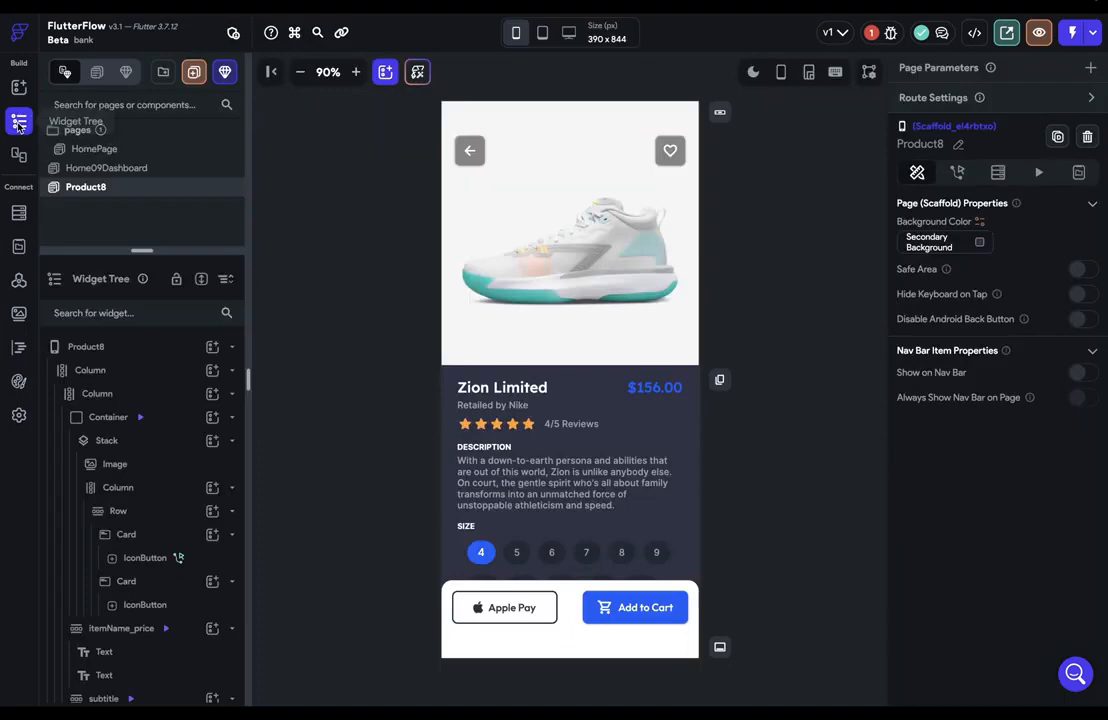
pyautogui.click(92, 167)
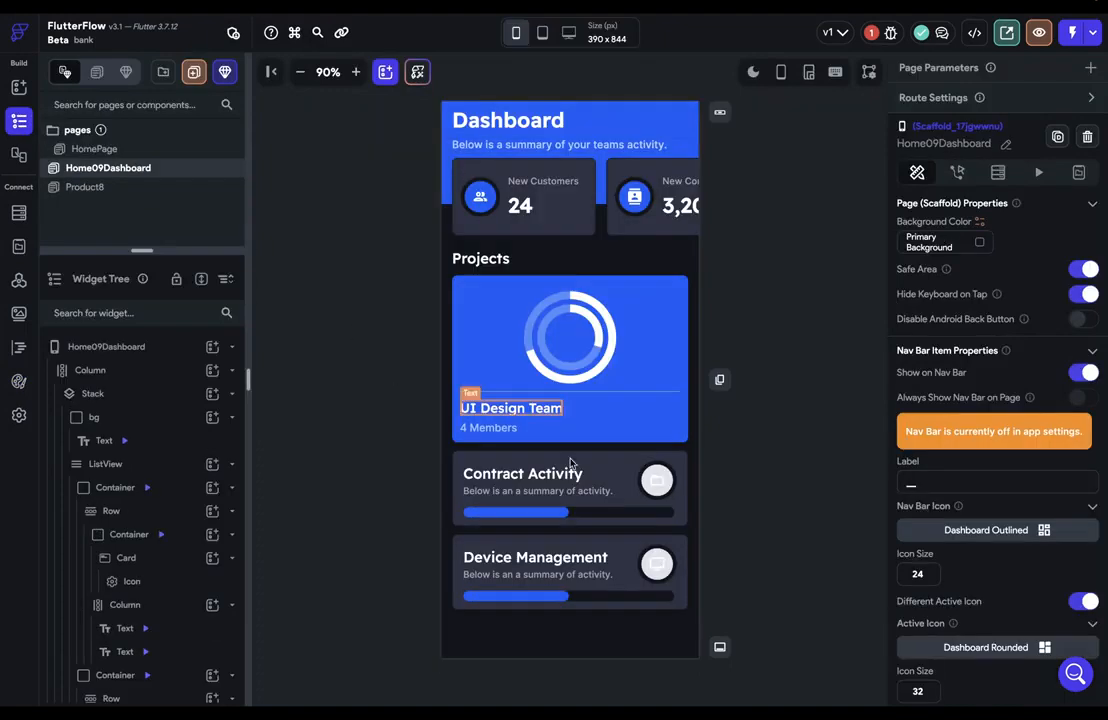
pyautogui.click(660, 482)
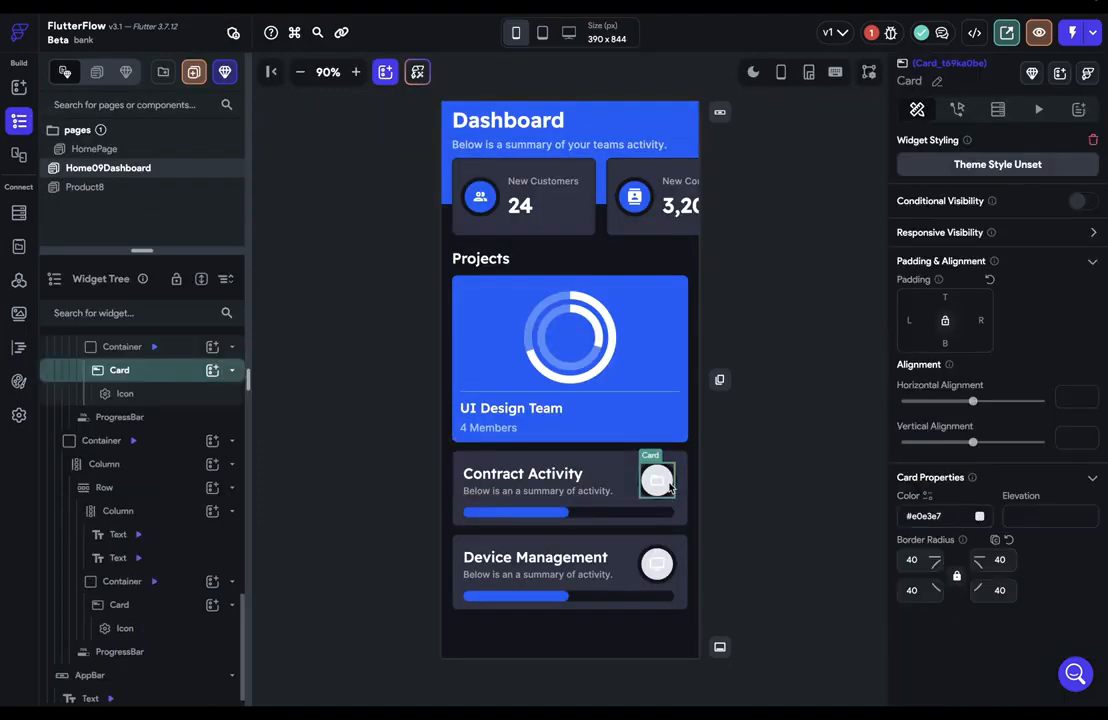
pyautogui.click(979, 516)
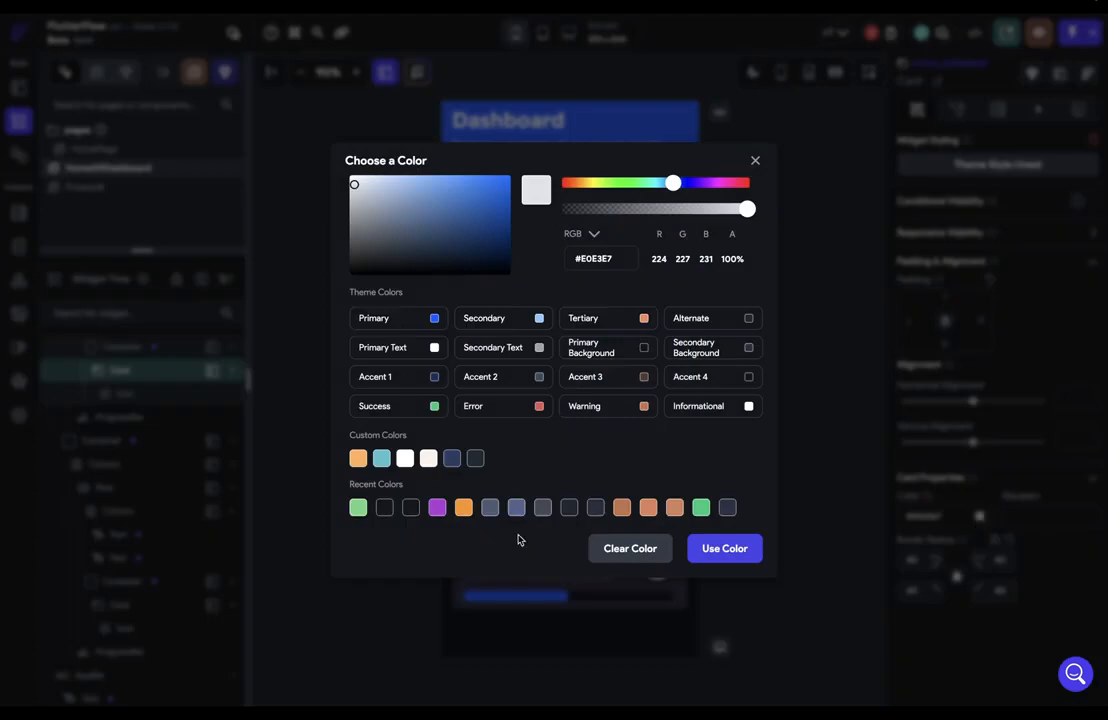
pyautogui.click(434, 319)
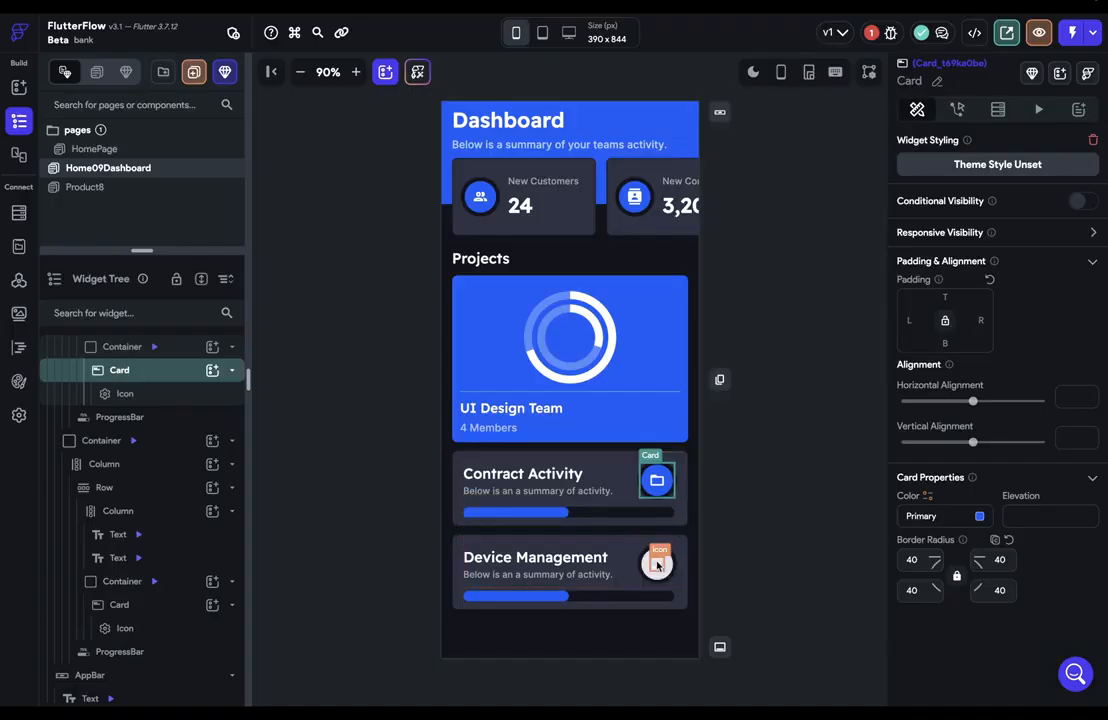
pyautogui.click(656, 563)
pyautogui.click(754, 563)
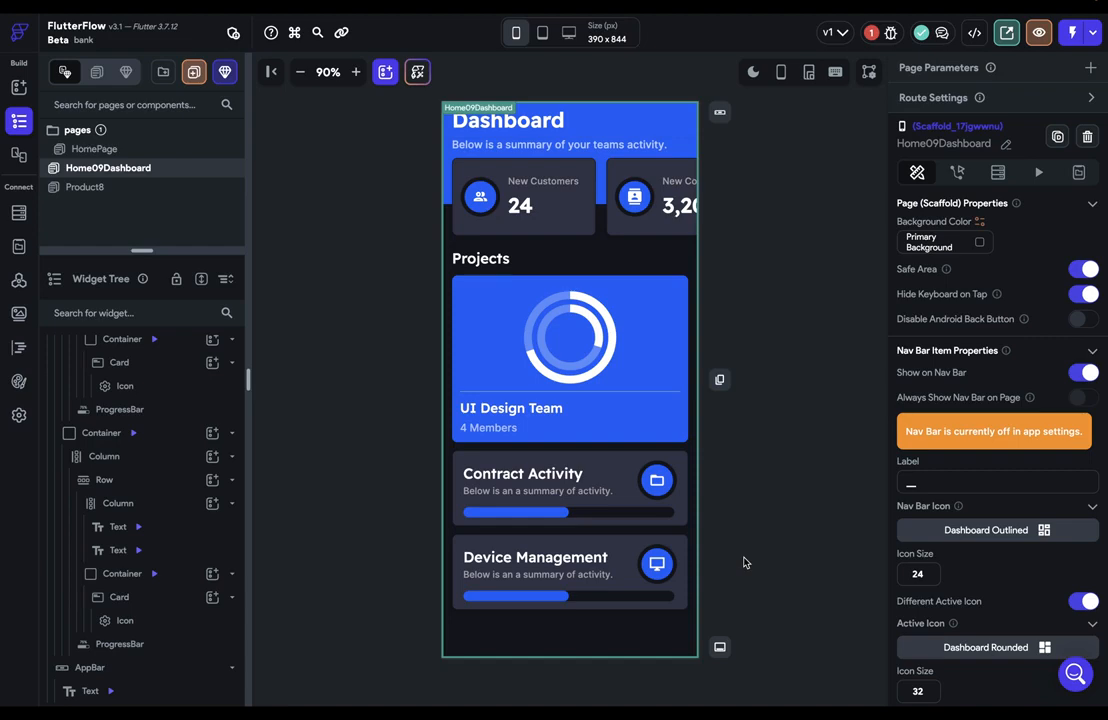
# Step: Preview the project's dark mode theme colors on the Product8 page, then close the preview without saving
pyautogui.click(18, 381)
pyautogui.click(310, 160)
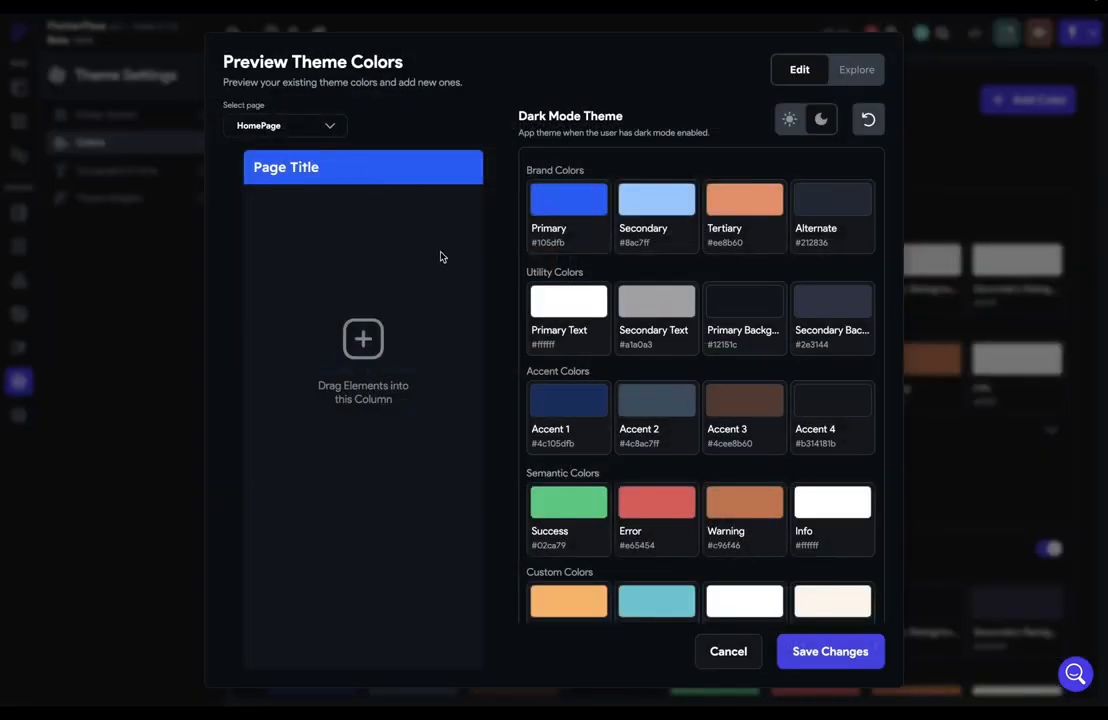
pyautogui.click(328, 133)
pyautogui.click(256, 193)
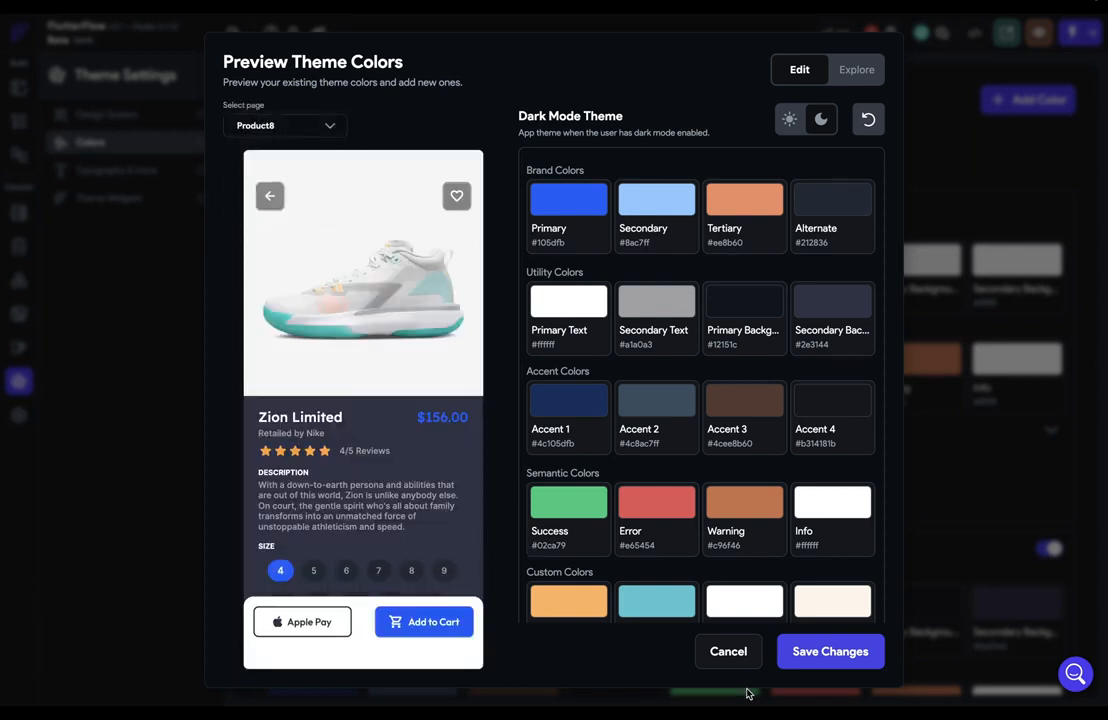
pyautogui.click(728, 651)
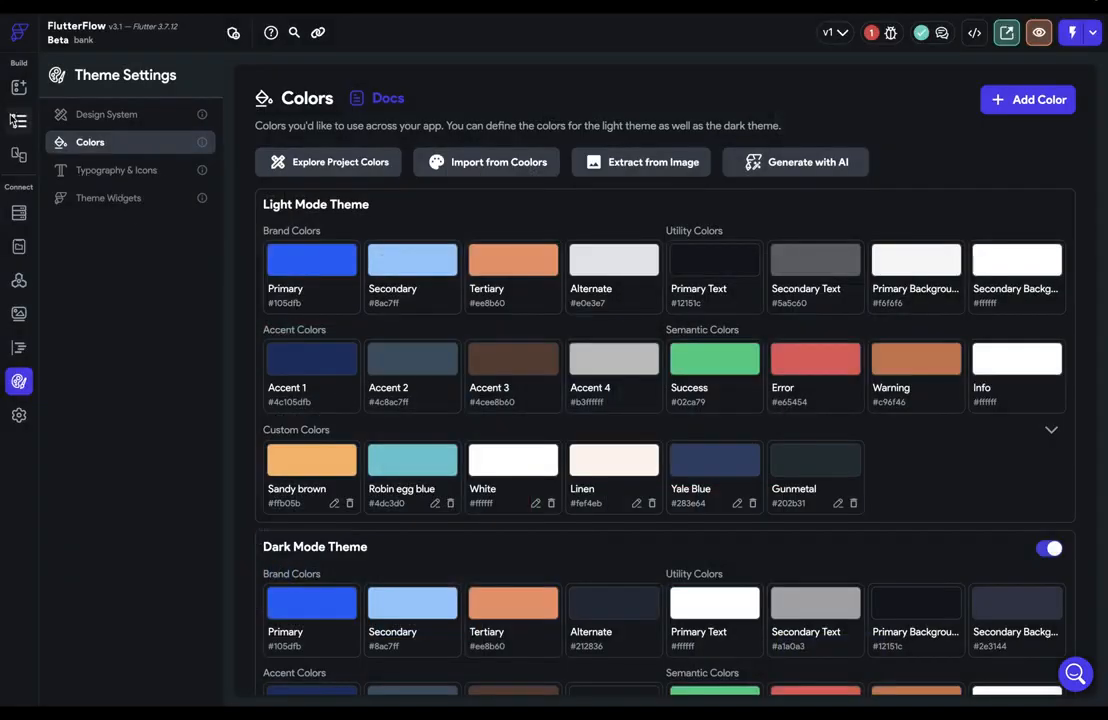
# Step: On the Product8 page, set the bottomButtonArea container's fill color to Secondary Background
pyautogui.click(19, 121)
pyautogui.click(84, 186)
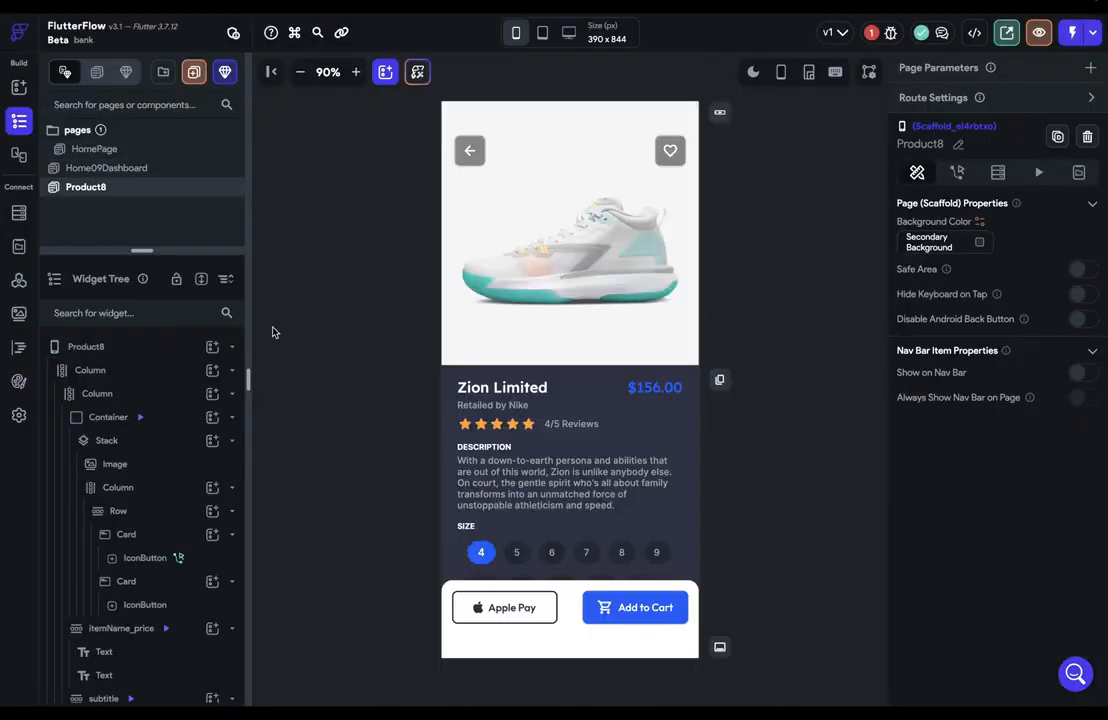
pyautogui.click(571, 645)
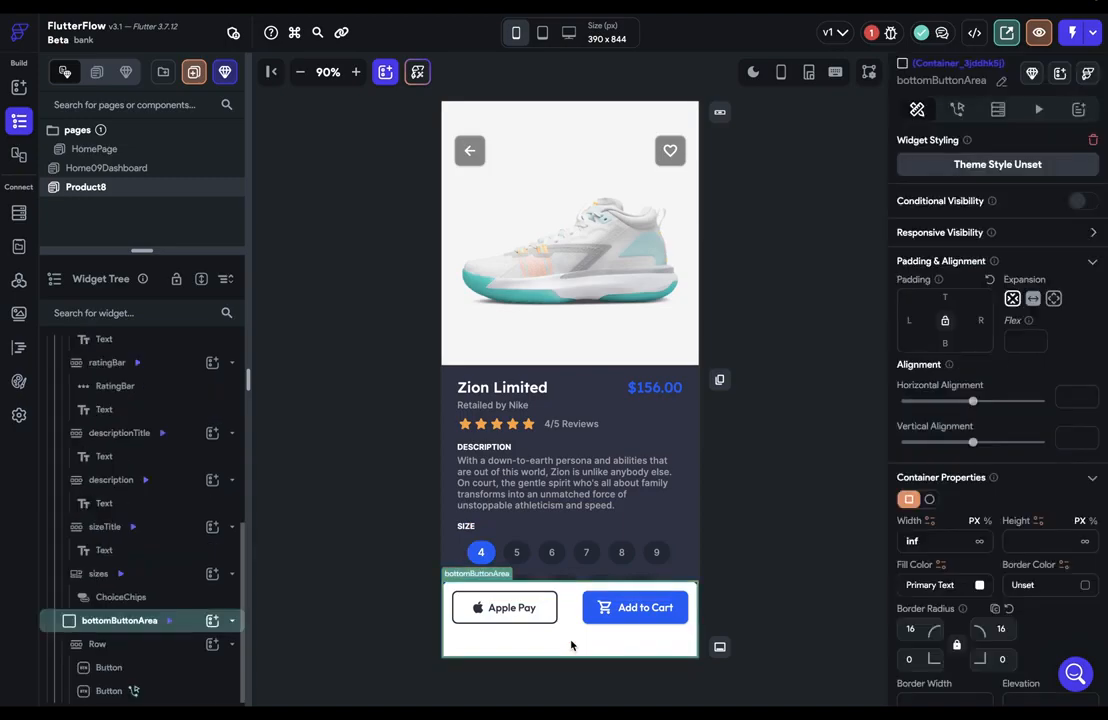
pyautogui.click(977, 588)
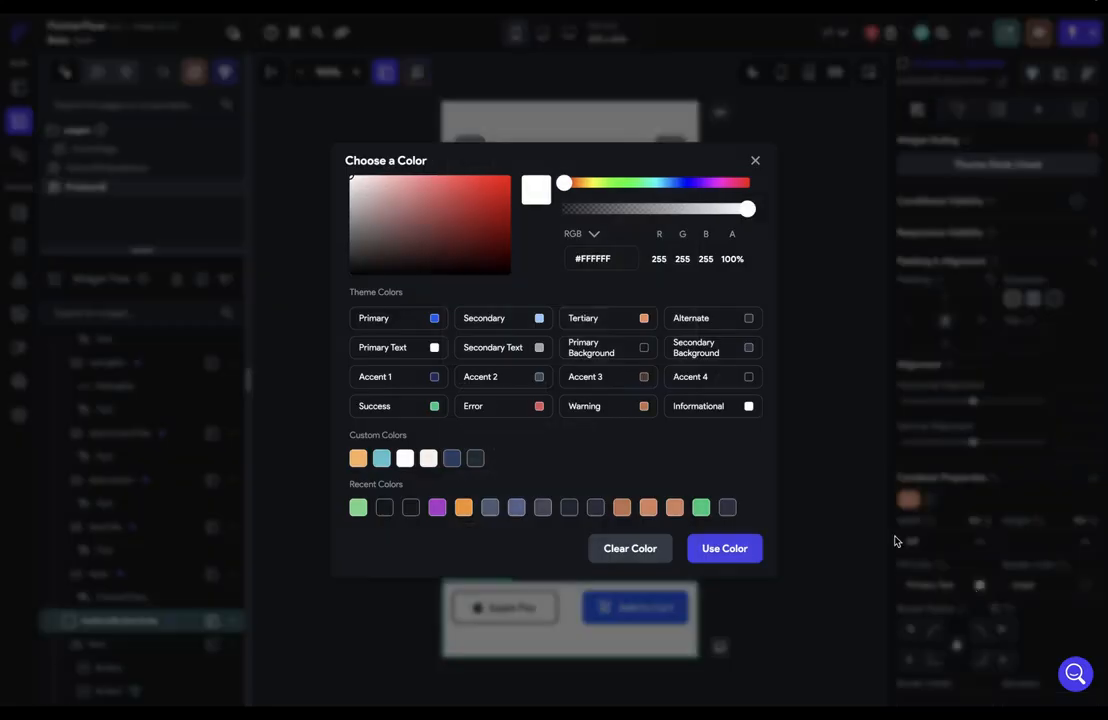
pyautogui.click(749, 348)
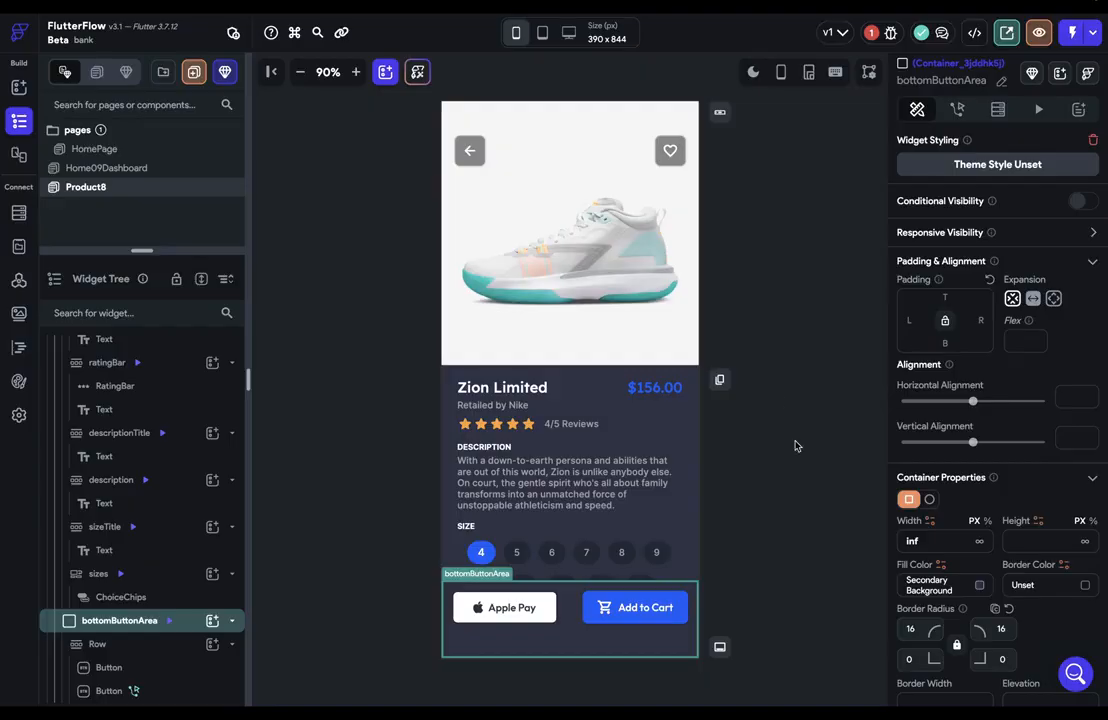
pyautogui.click(812, 552)
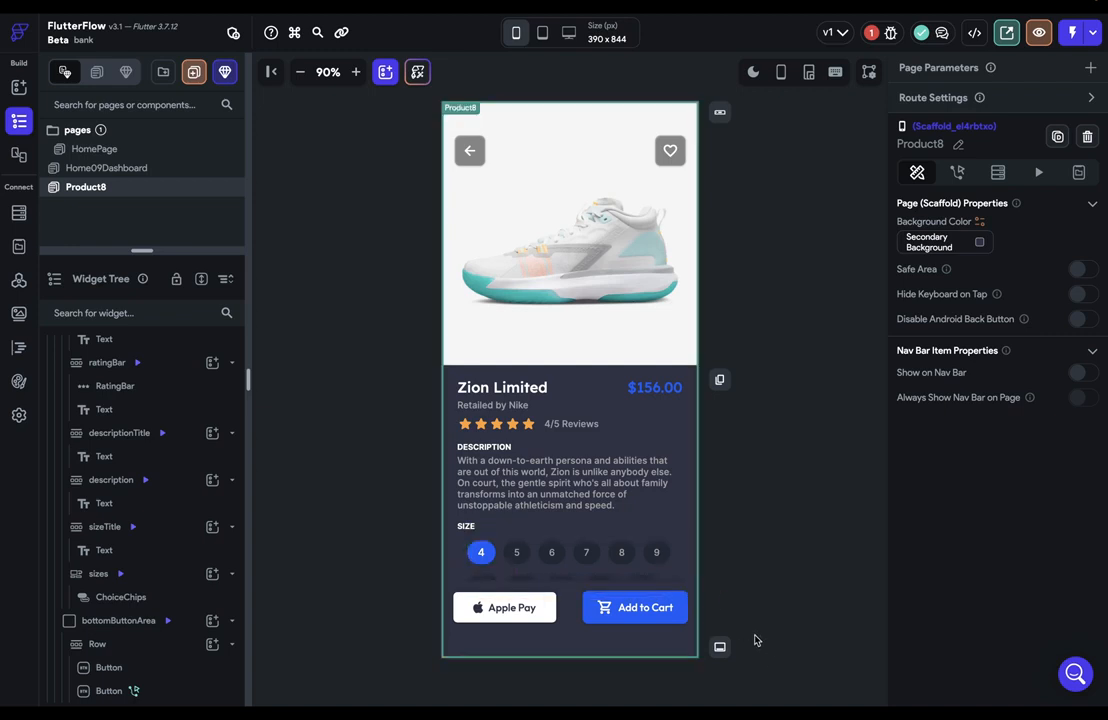
pyautogui.click(550, 645)
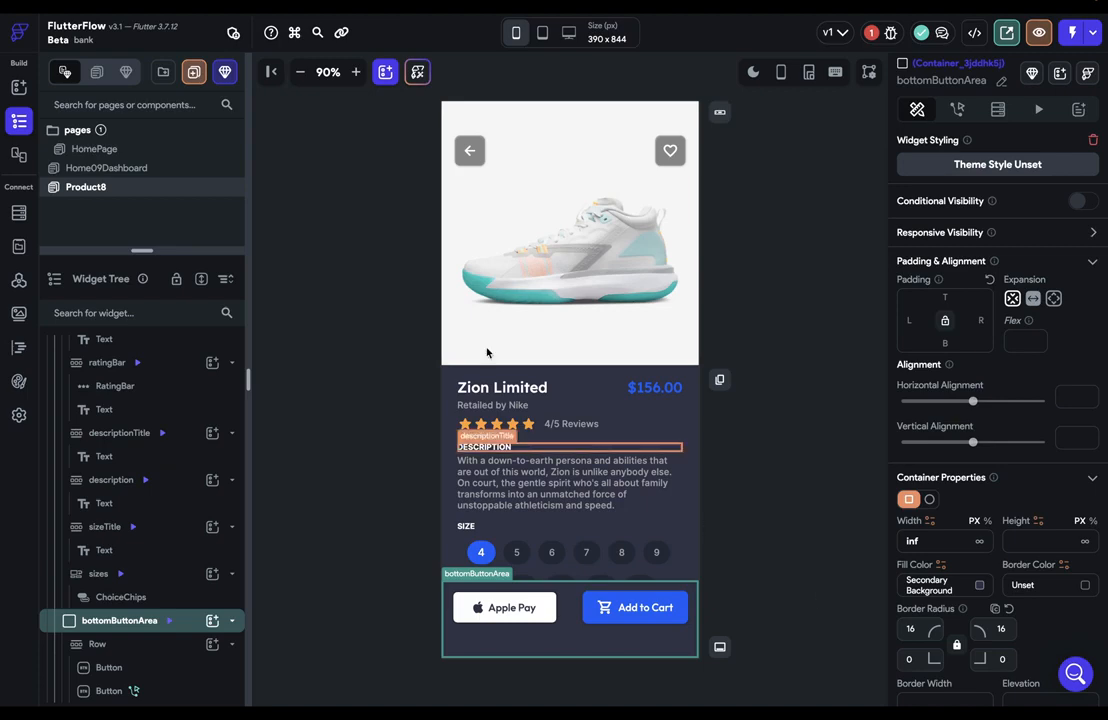
# Step: Create a blank page named brand, display it in light mode, and delete its app bar
pyautogui.click(197, 75)
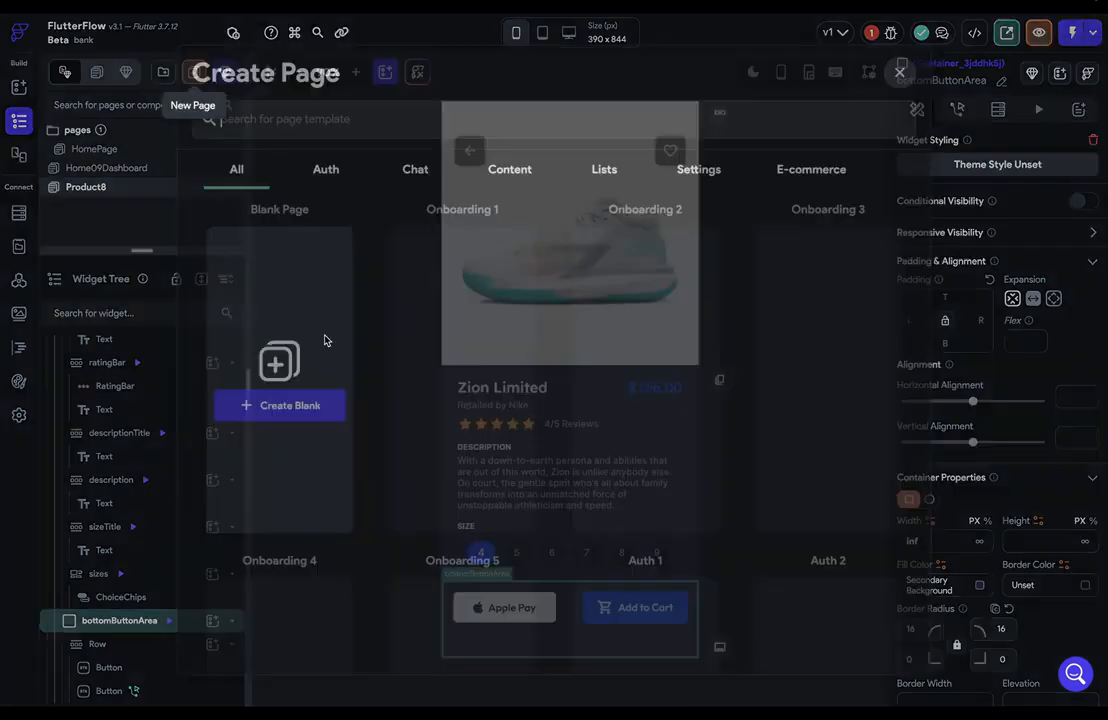
pyautogui.click(299, 413)
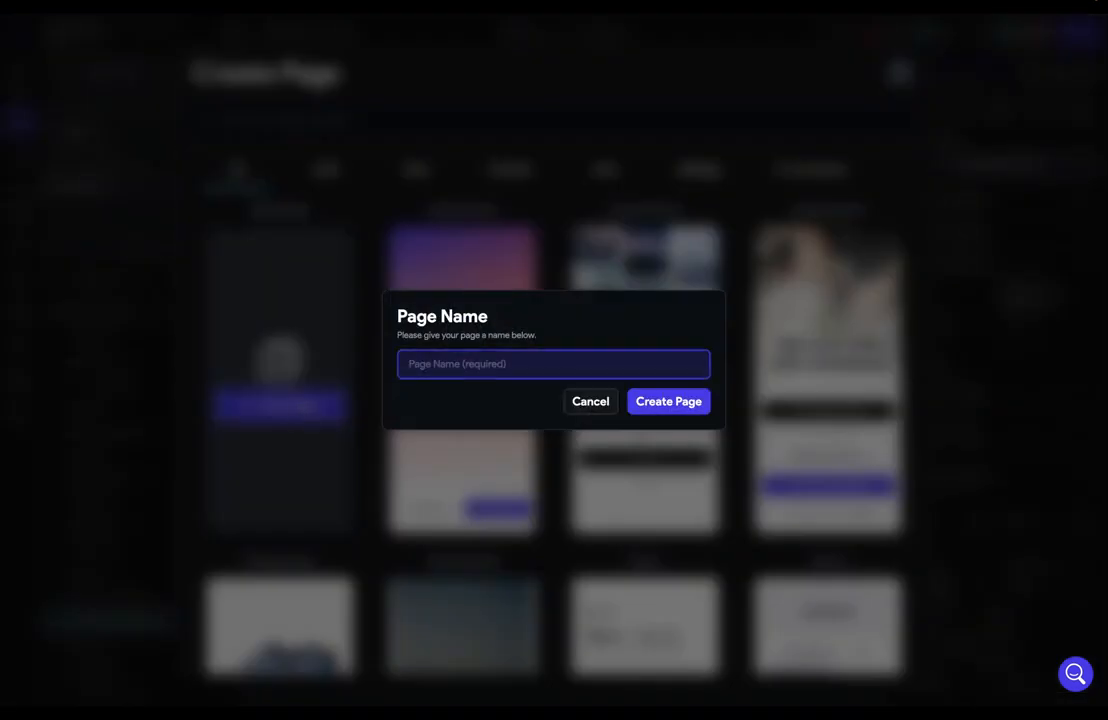
pyautogui.write('brand')
pyautogui.press('Return')
pyautogui.click(754, 72)
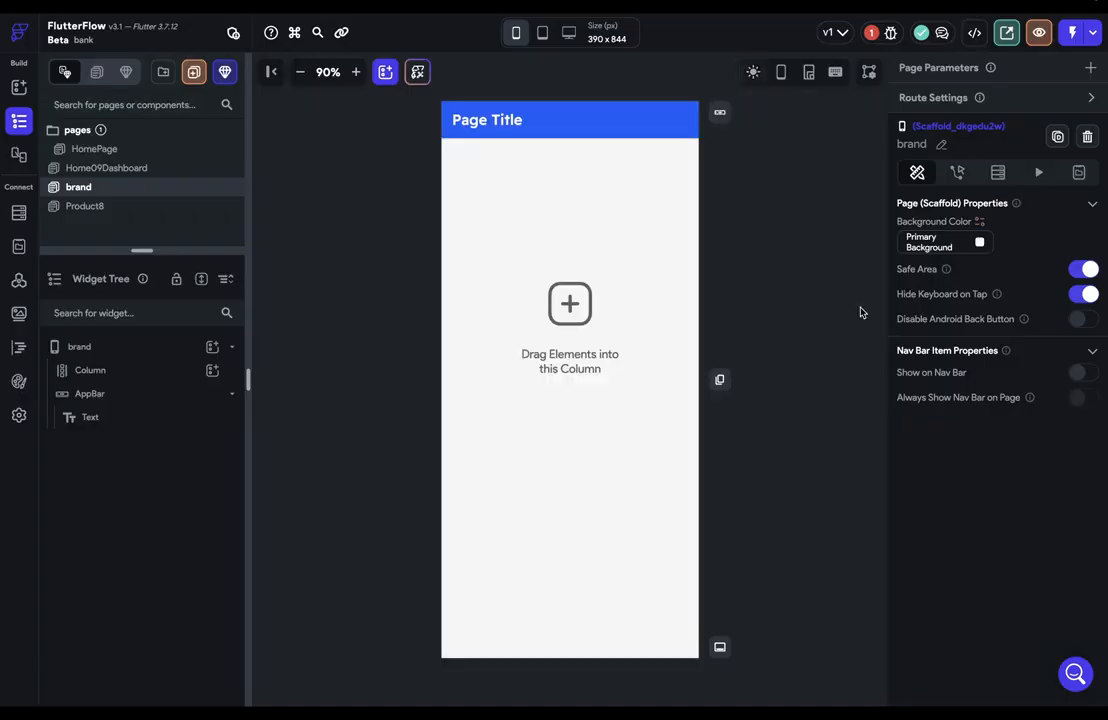
pyautogui.click(668, 129)
pyautogui.press('Delete')
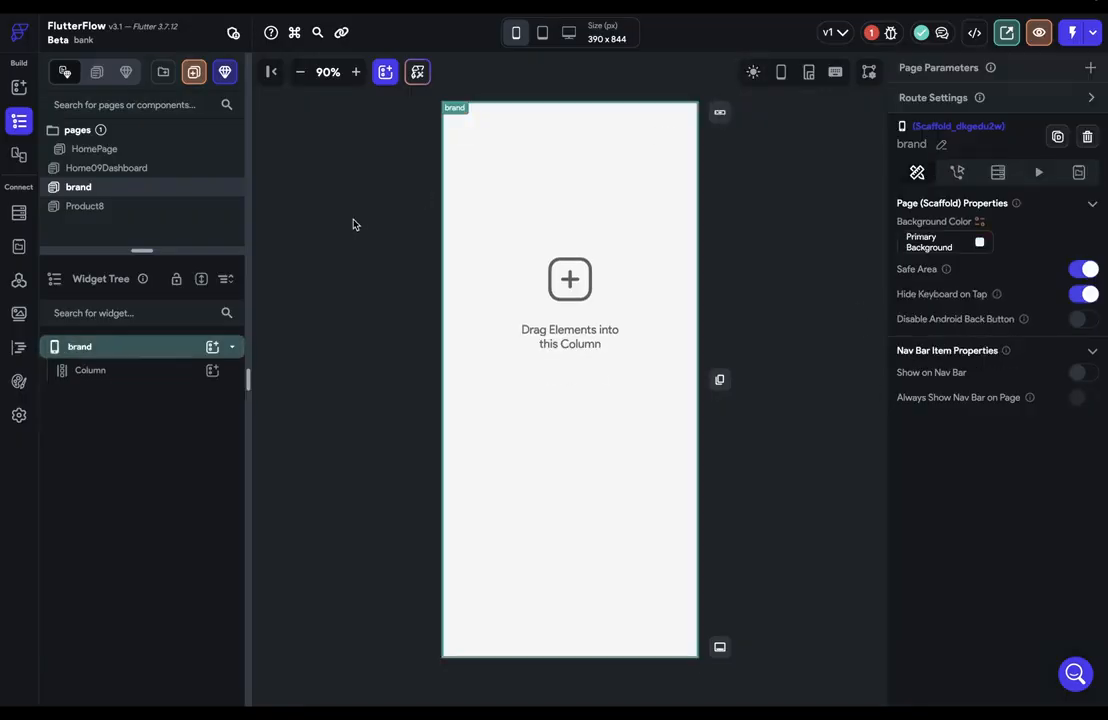
# Step: Fill the brand page's column with two expanded containers and stretch the column's cross axis alignment
pyautogui.click(212, 370)
pyautogui.click(287, 522)
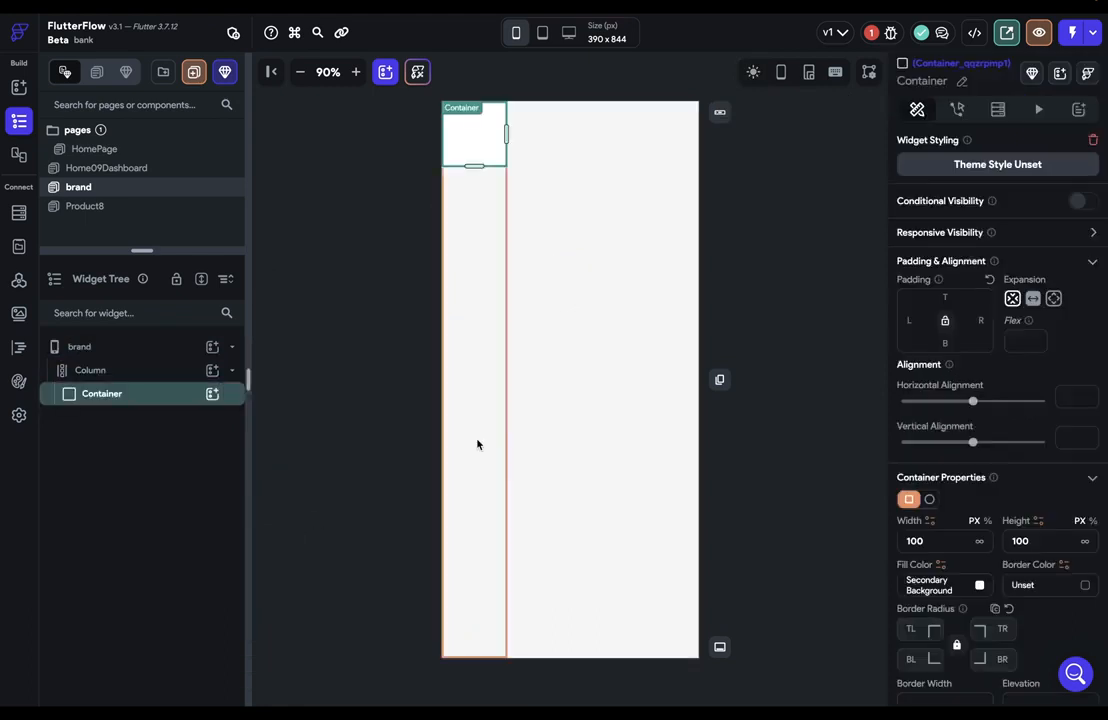
pyautogui.click(1053, 298)
pyautogui.hotkey('ctrl', 'd')
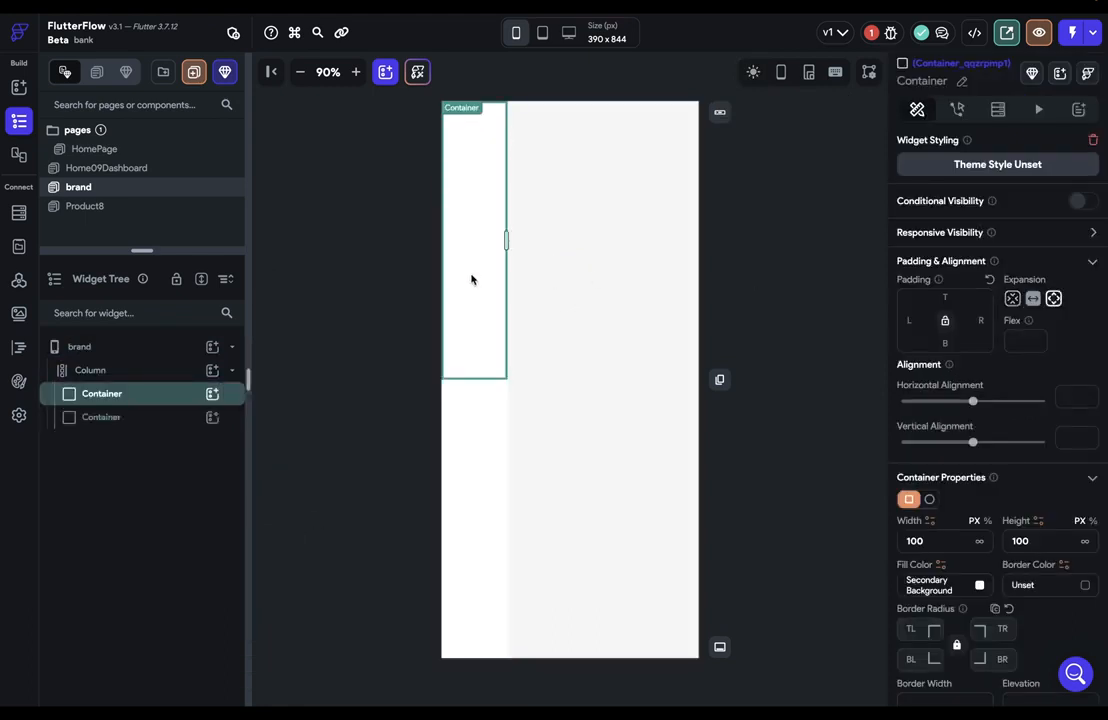
pyautogui.click(158, 376)
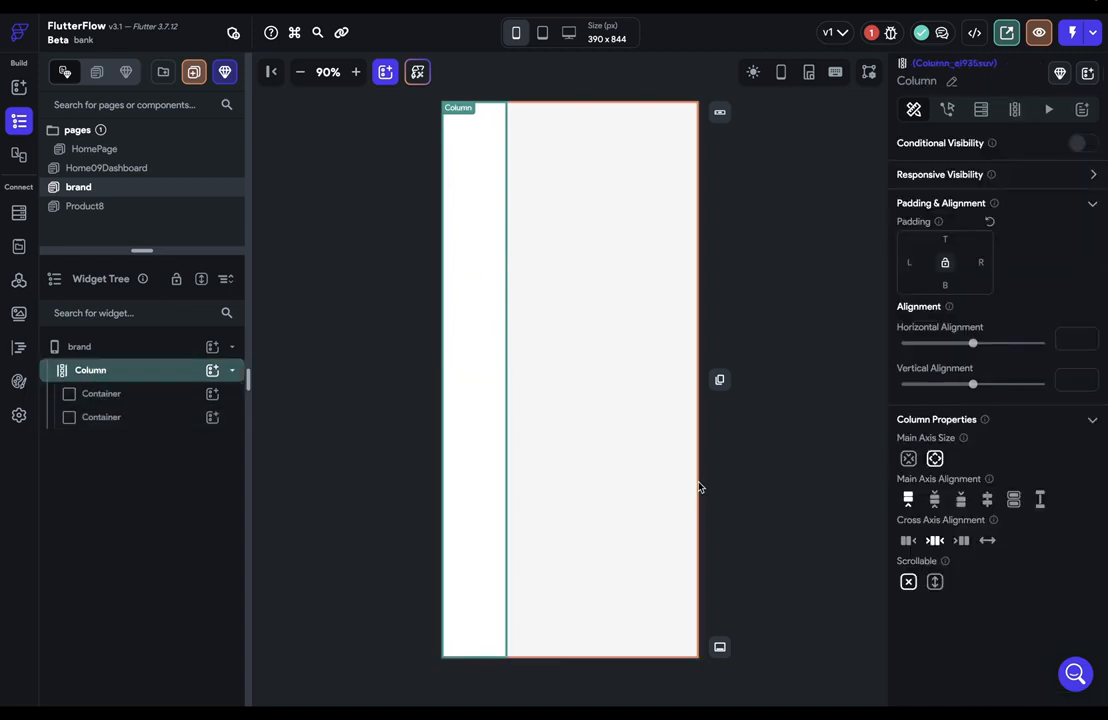
pyautogui.click(987, 540)
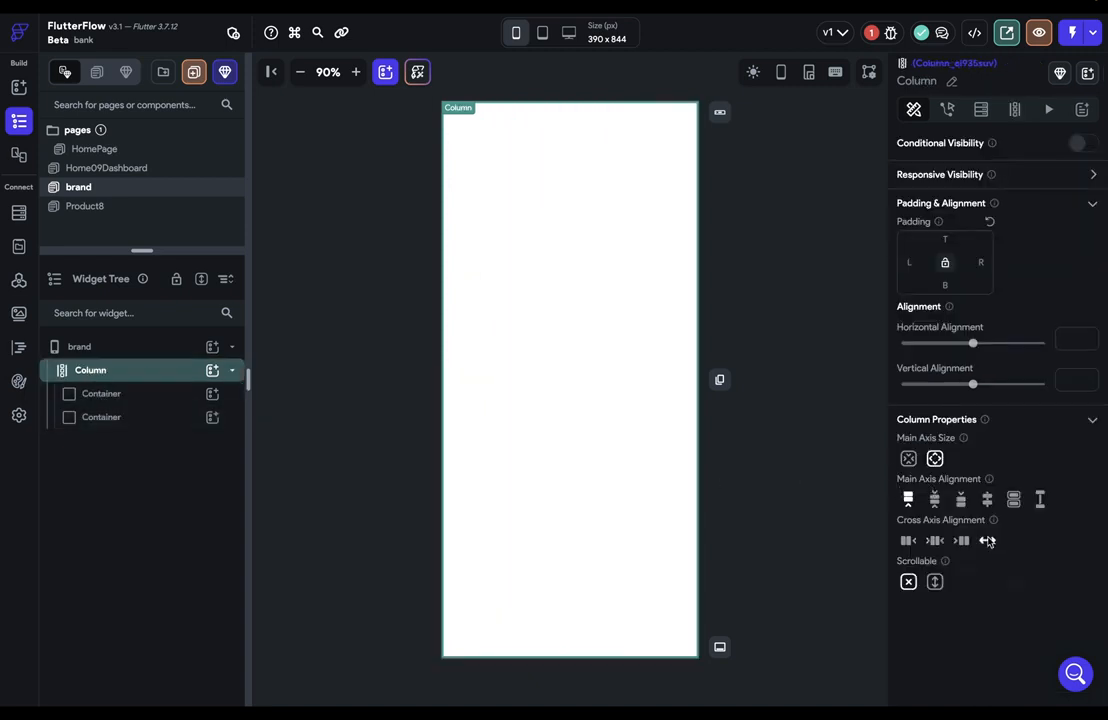
# Step: Set the lower container's fill color to the Primary Text theme color
pyautogui.click(540, 262)
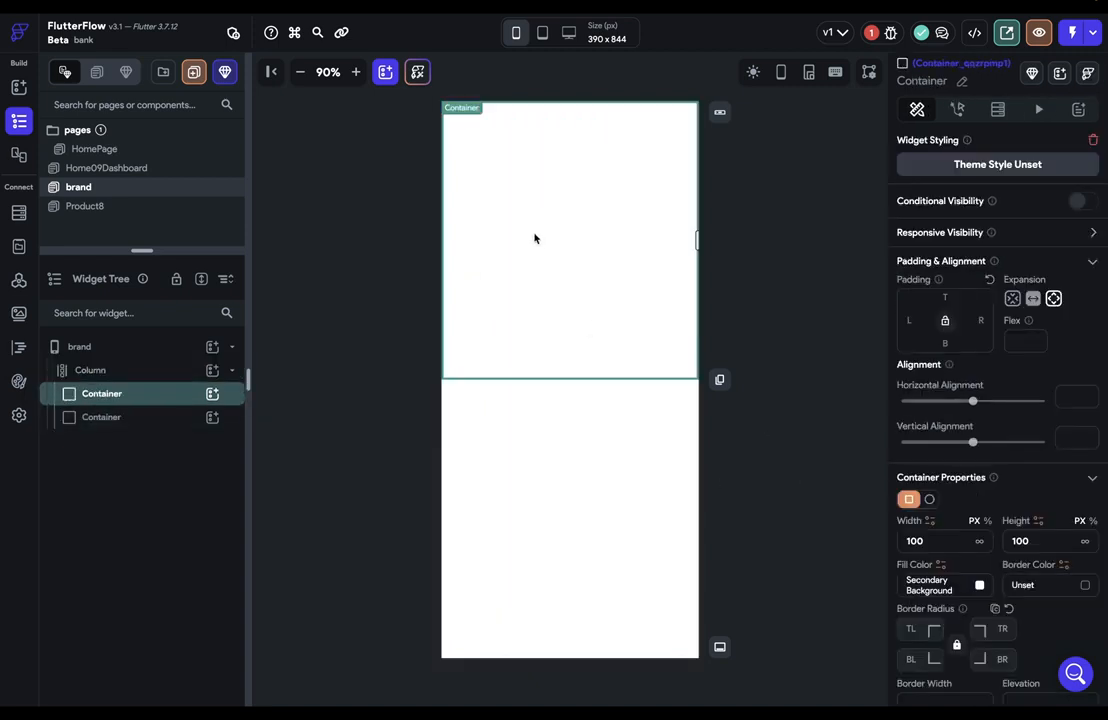
pyautogui.click(589, 452)
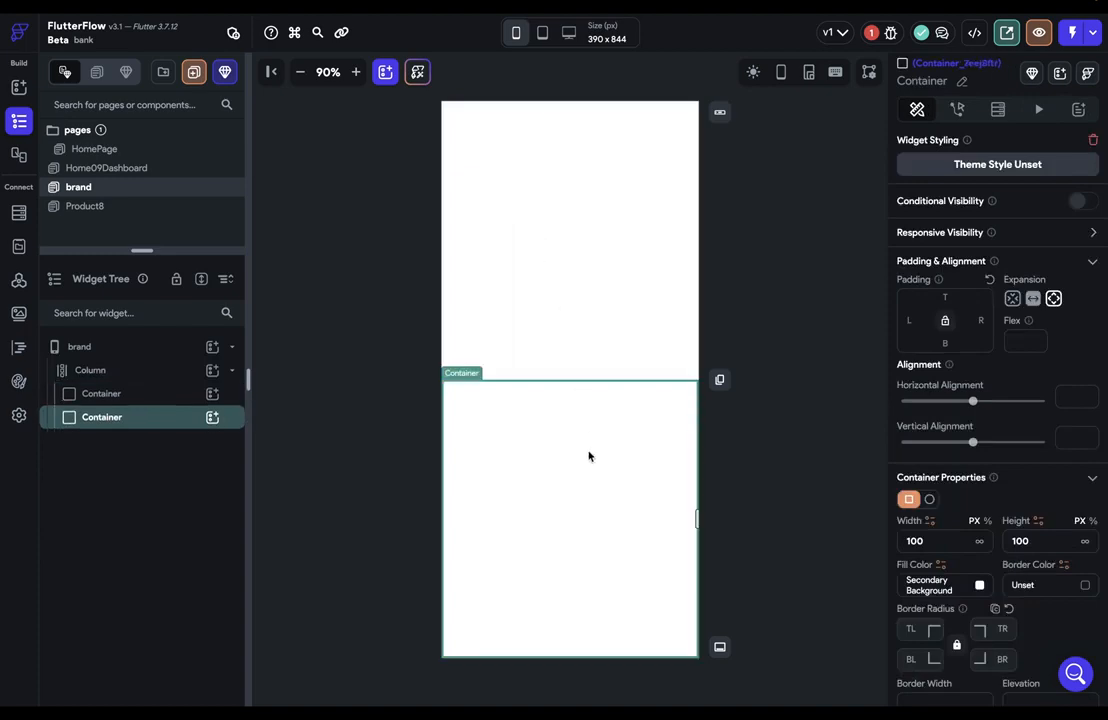
pyautogui.click(981, 587)
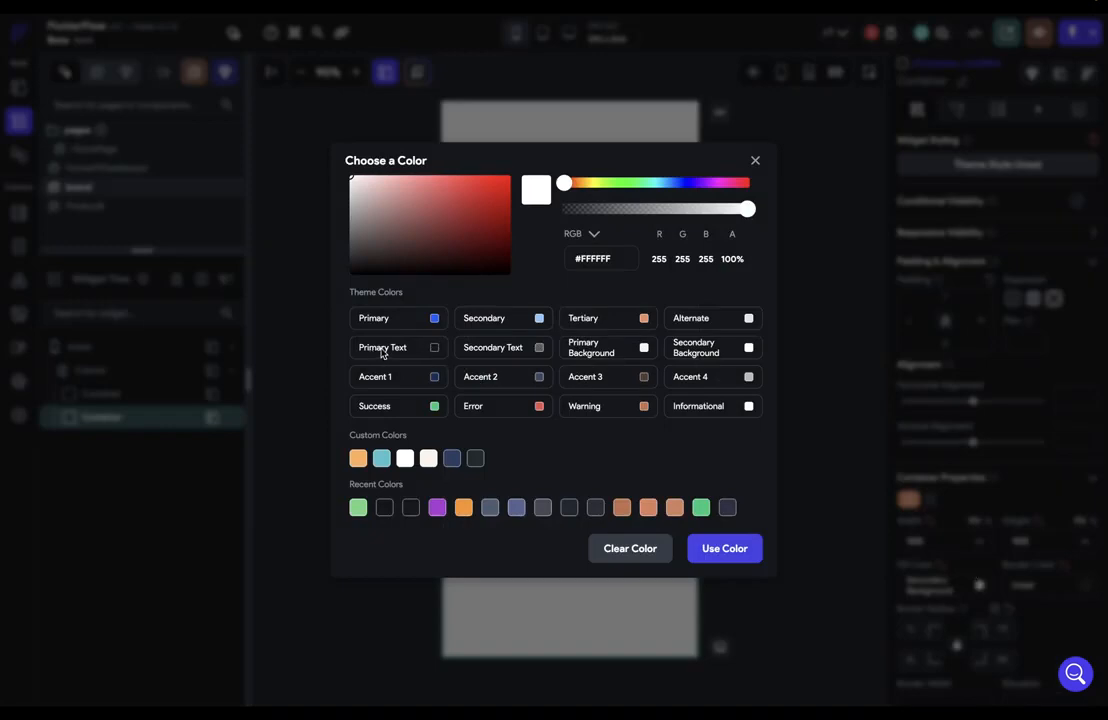
pyautogui.click(434, 349)
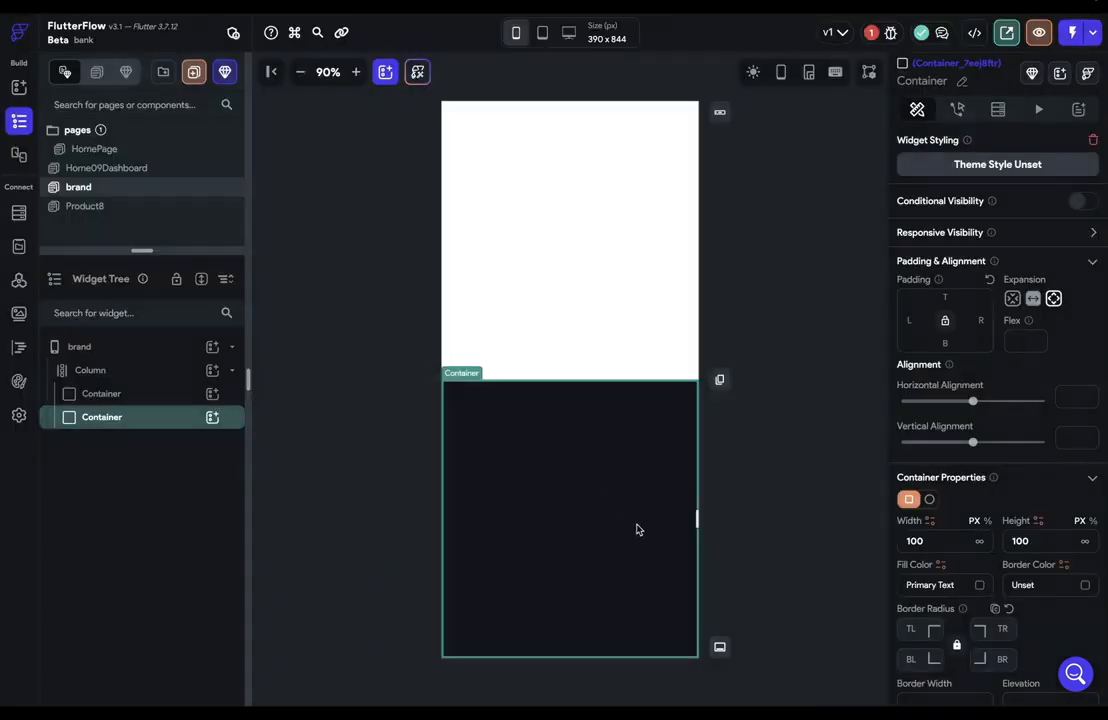
# Step: Add a child container inside the upper container and set its horizontal alignment to 0
pyautogui.click(185, 393)
pyautogui.click(212, 393)
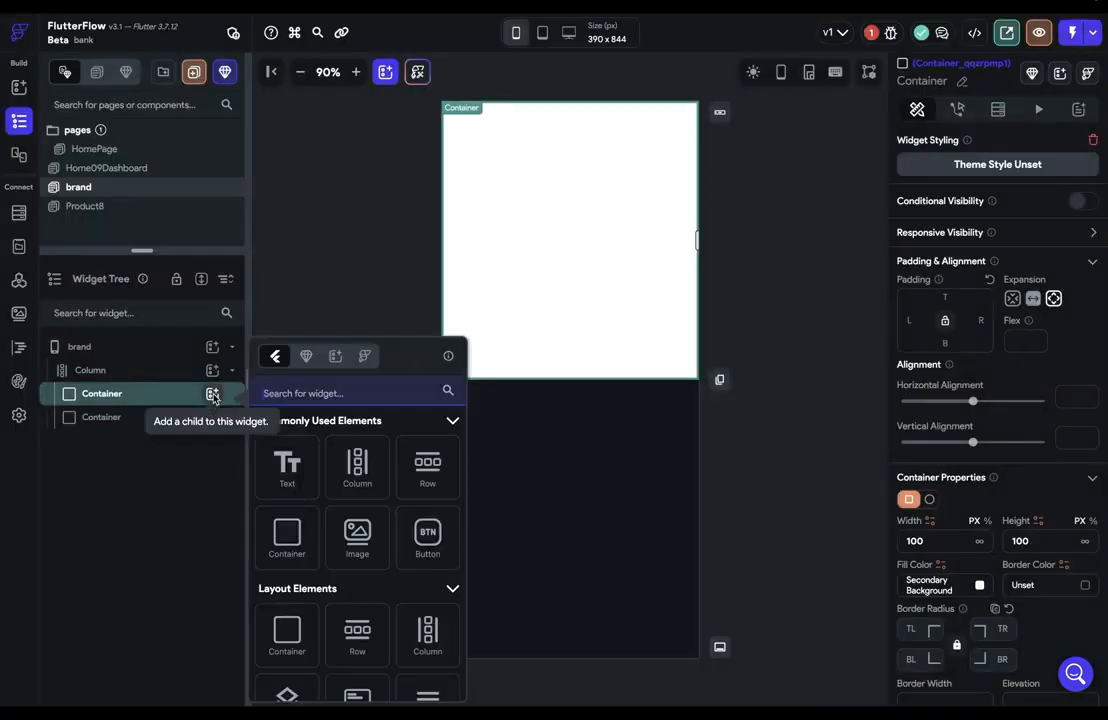
pyautogui.click(287, 536)
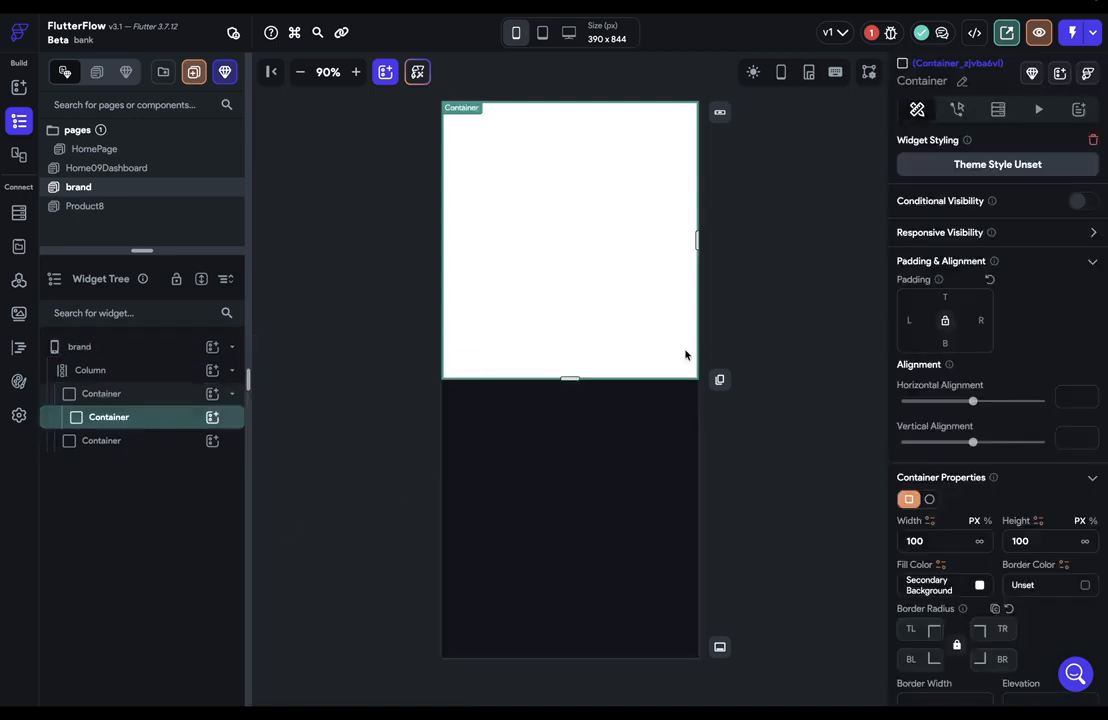
pyautogui.click(1076, 397)
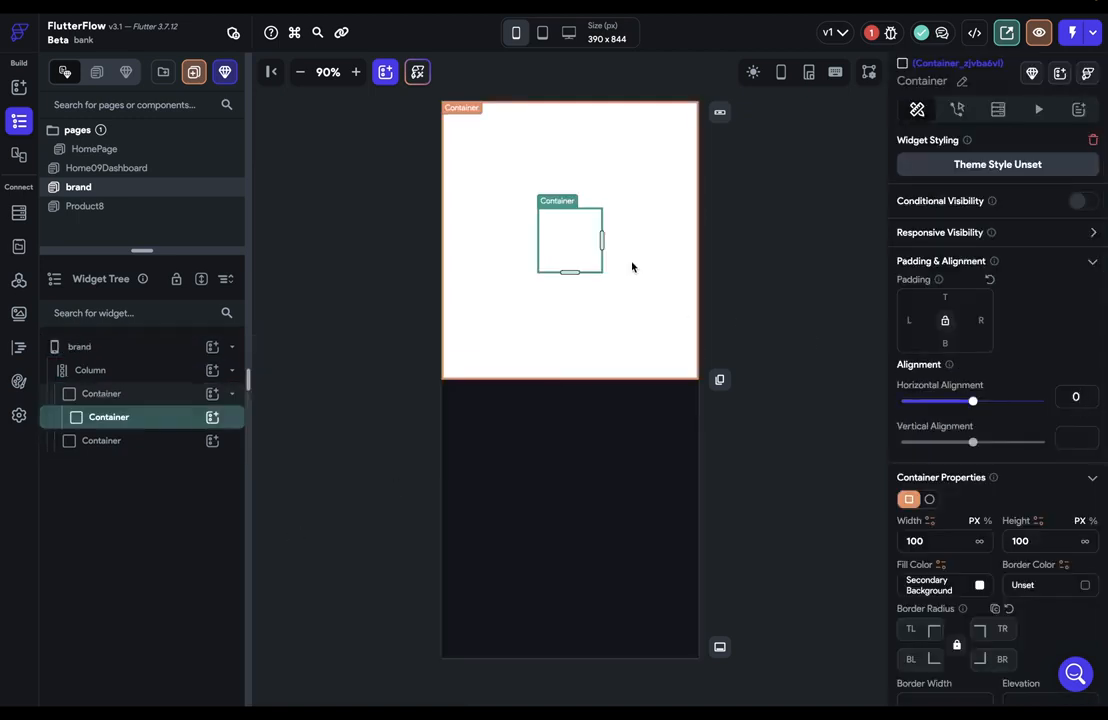
# Step: Make the upper child container a circle with a diameter of 200 px and fill it with the Tertiary theme color
pyautogui.click(929, 500)
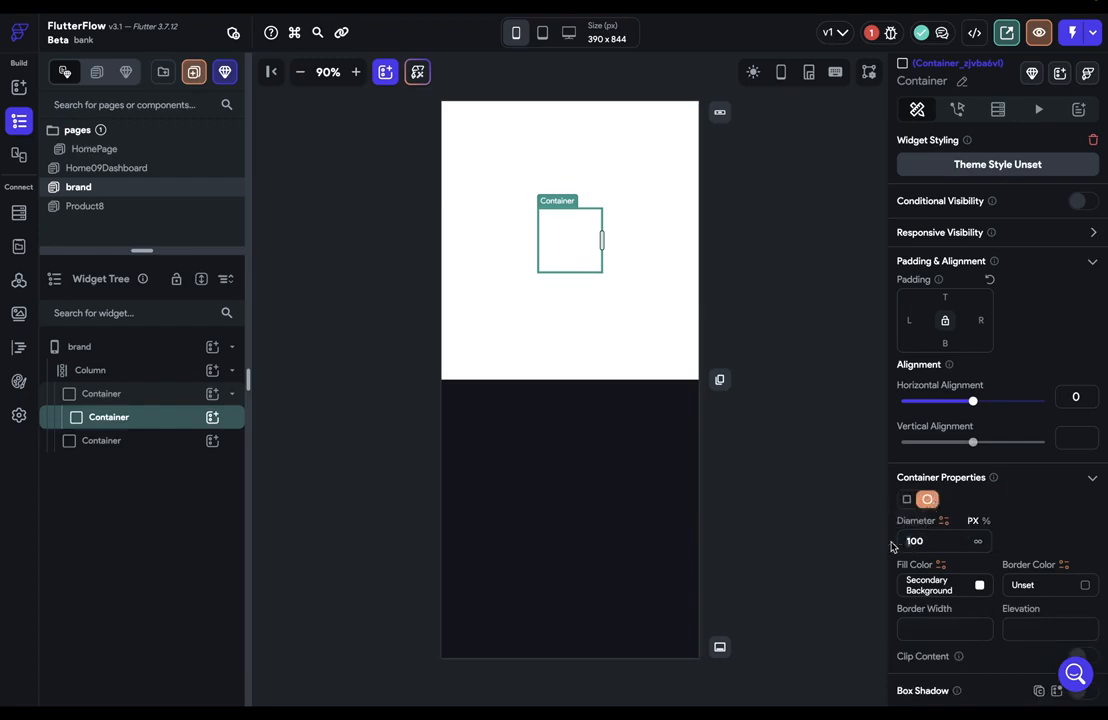
pyautogui.write('200')
pyautogui.click(979, 585)
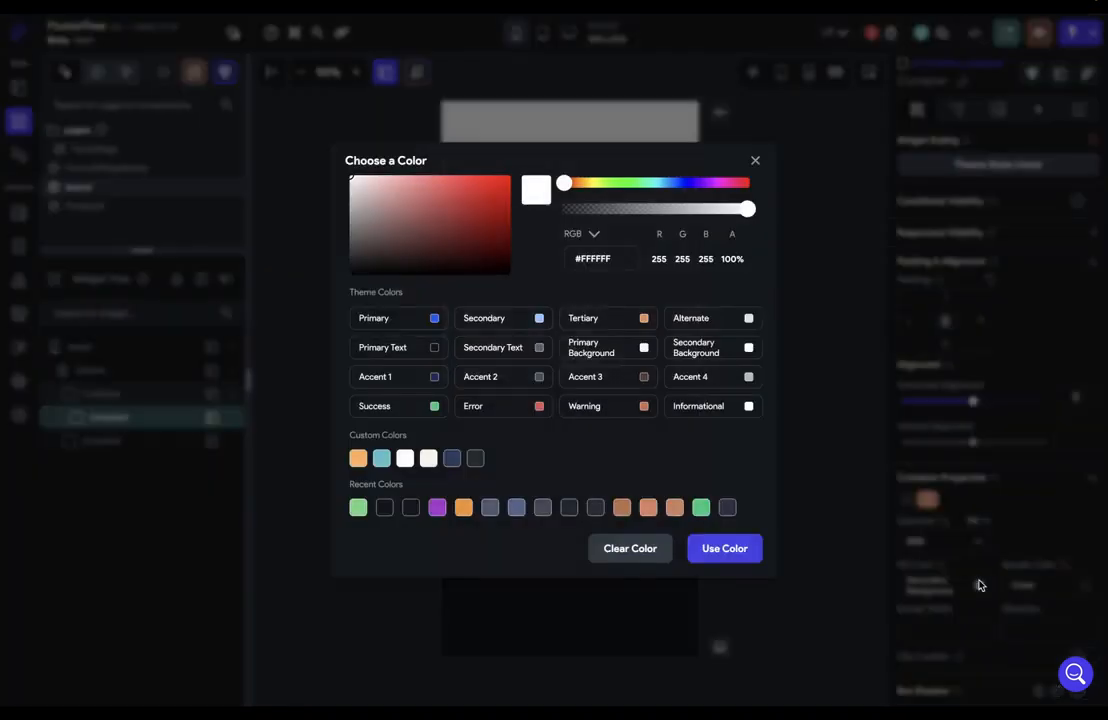
pyautogui.click(650, 319)
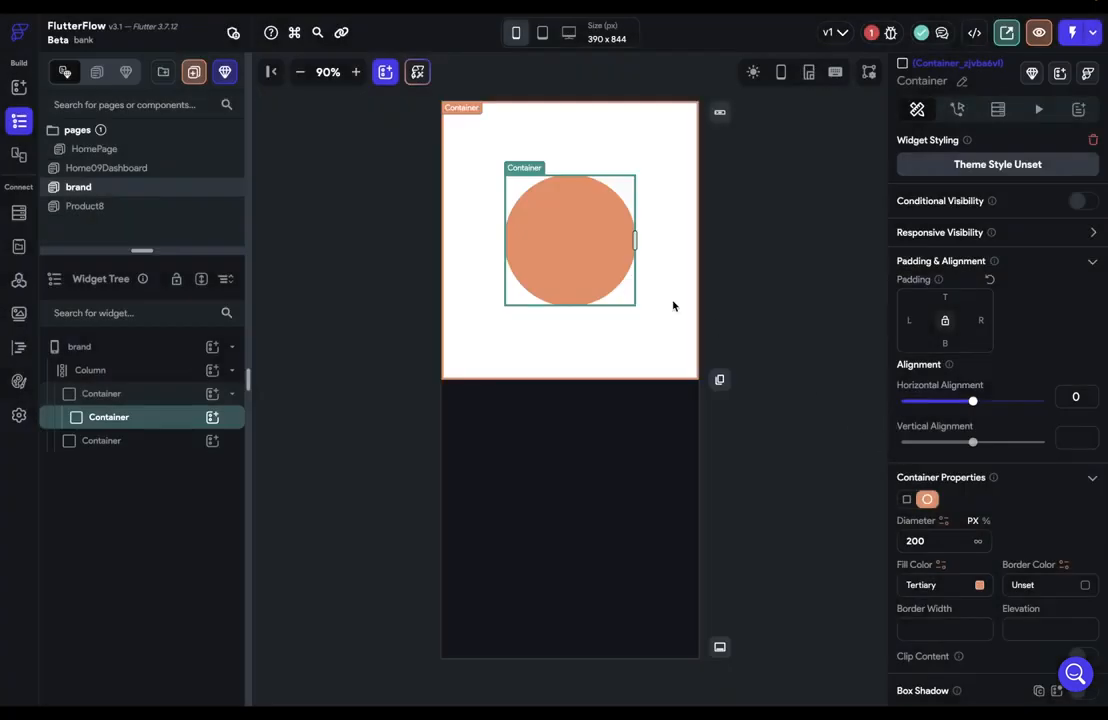
# Step: Copy the circle container and paste it into the dark lower container
pyautogui.hotkey('ctrl', 'c')
pyautogui.click(590, 471)
pyautogui.hotkey('ctrl', 'v')
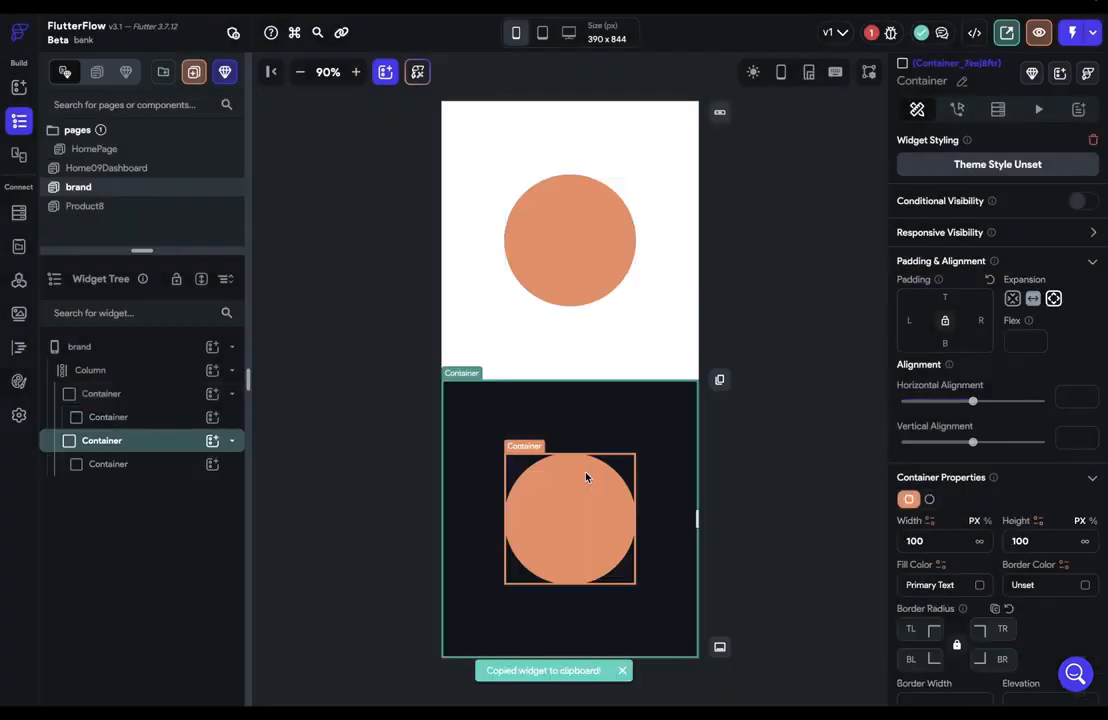
pyautogui.click(767, 475)
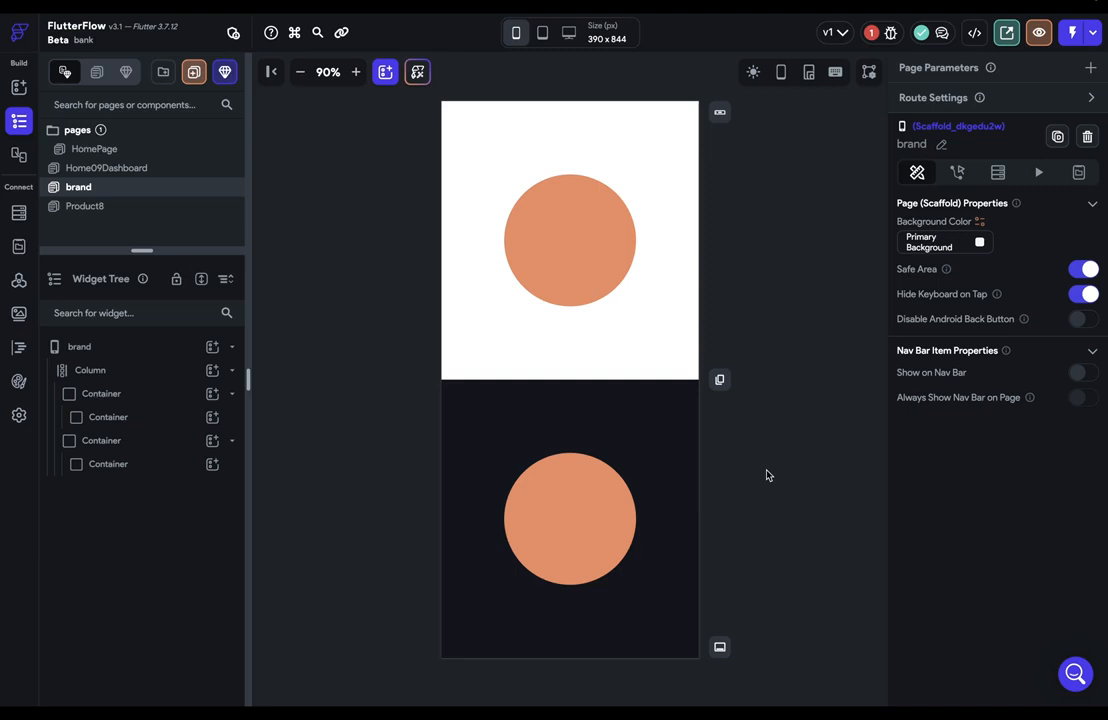
# Step: Examine the upper circle's fill color as HSL values, leaving the color as it is
pyautogui.click(577, 238)
pyautogui.click(980, 586)
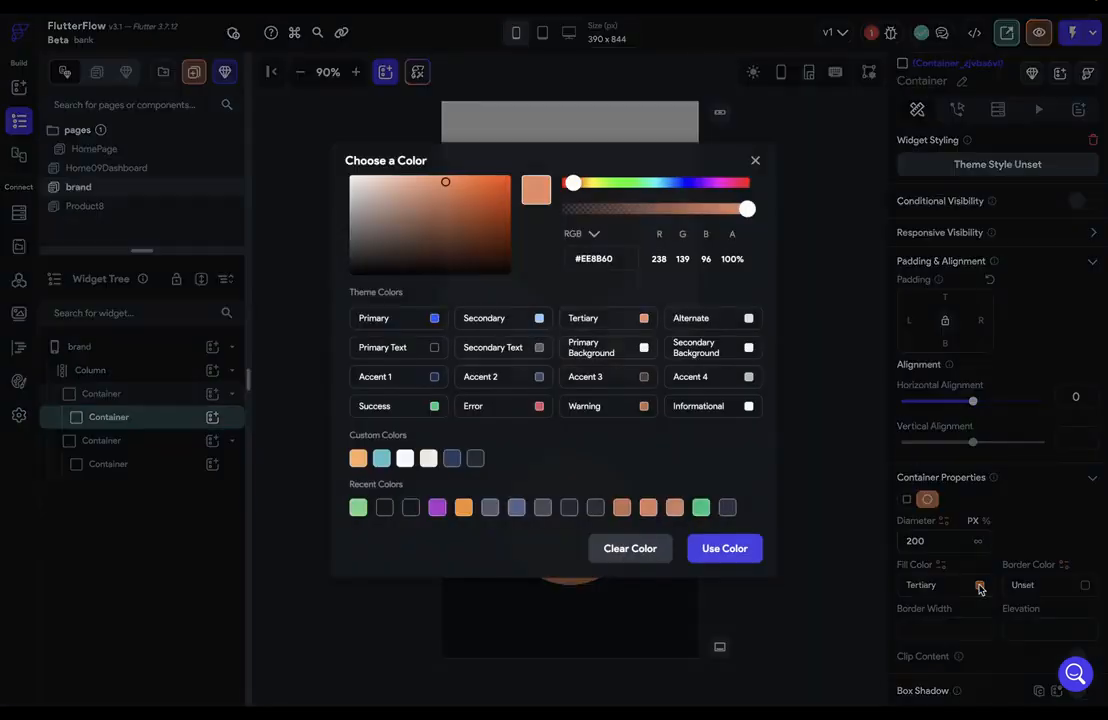
pyautogui.click(586, 236)
pyautogui.click(583, 300)
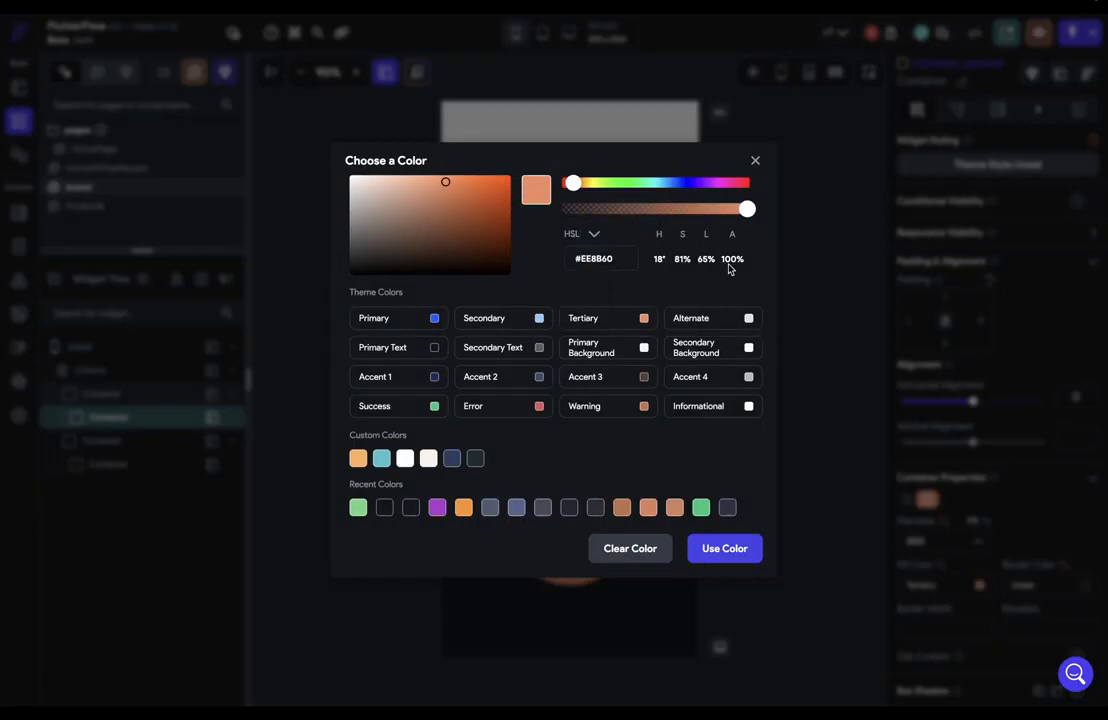
pyautogui.click(755, 160)
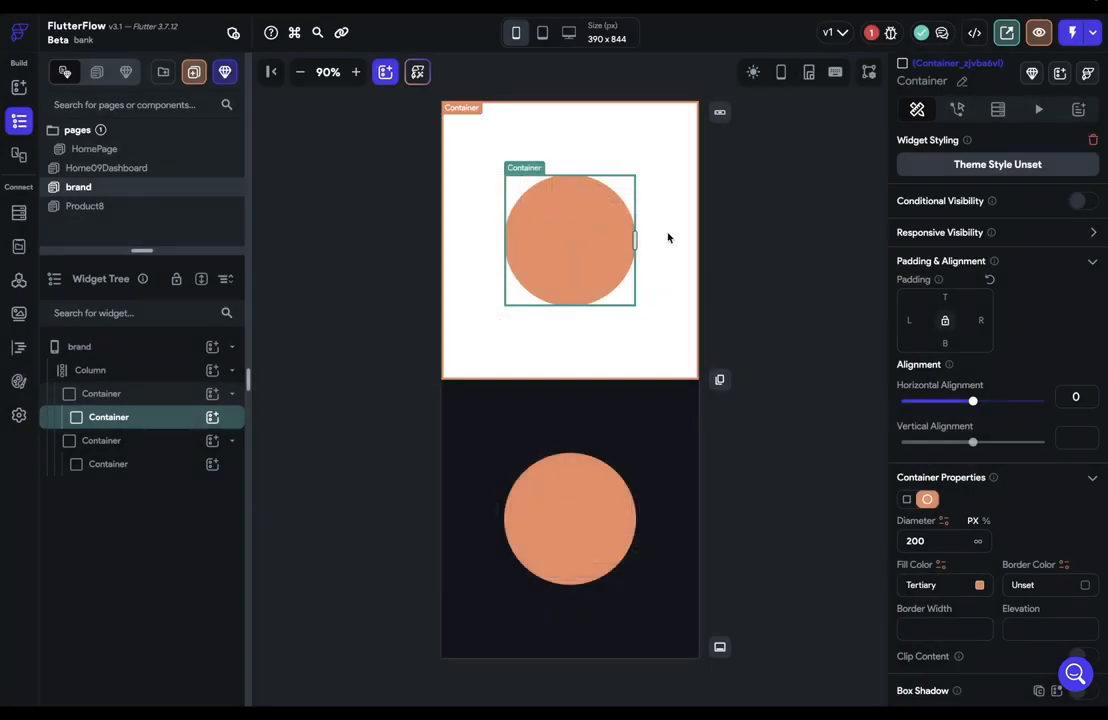
# Step: Darken the fill of the circle in the lower container to the custom color #d17854
pyautogui.click(585, 502)
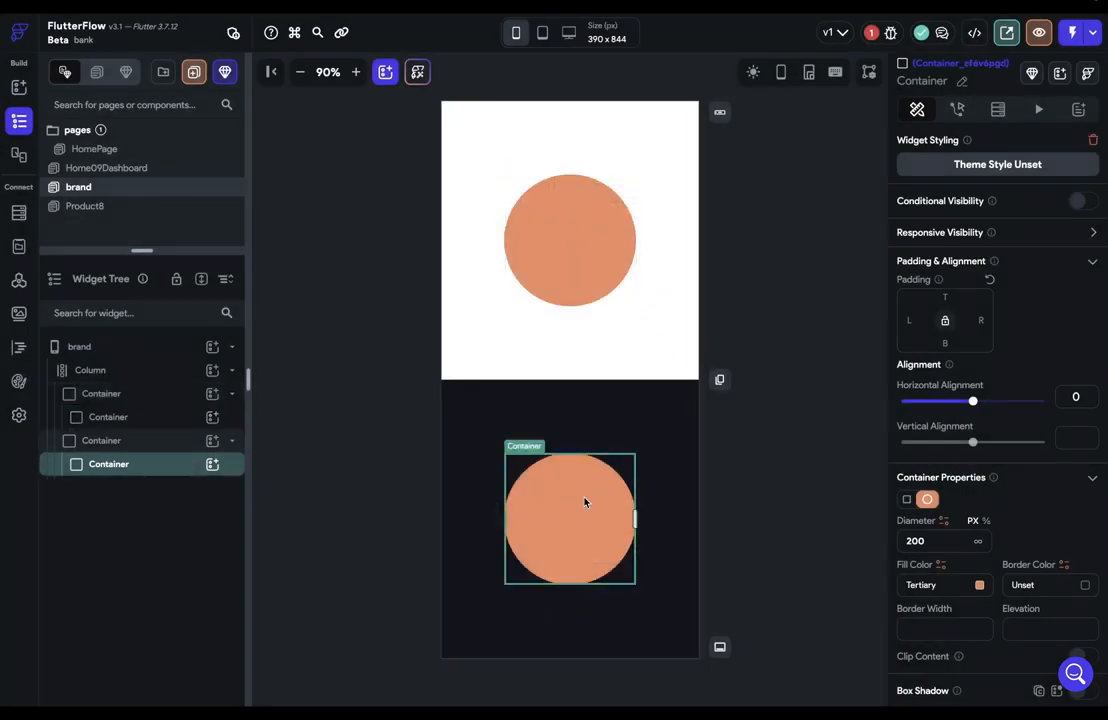
pyautogui.click(670, 456)
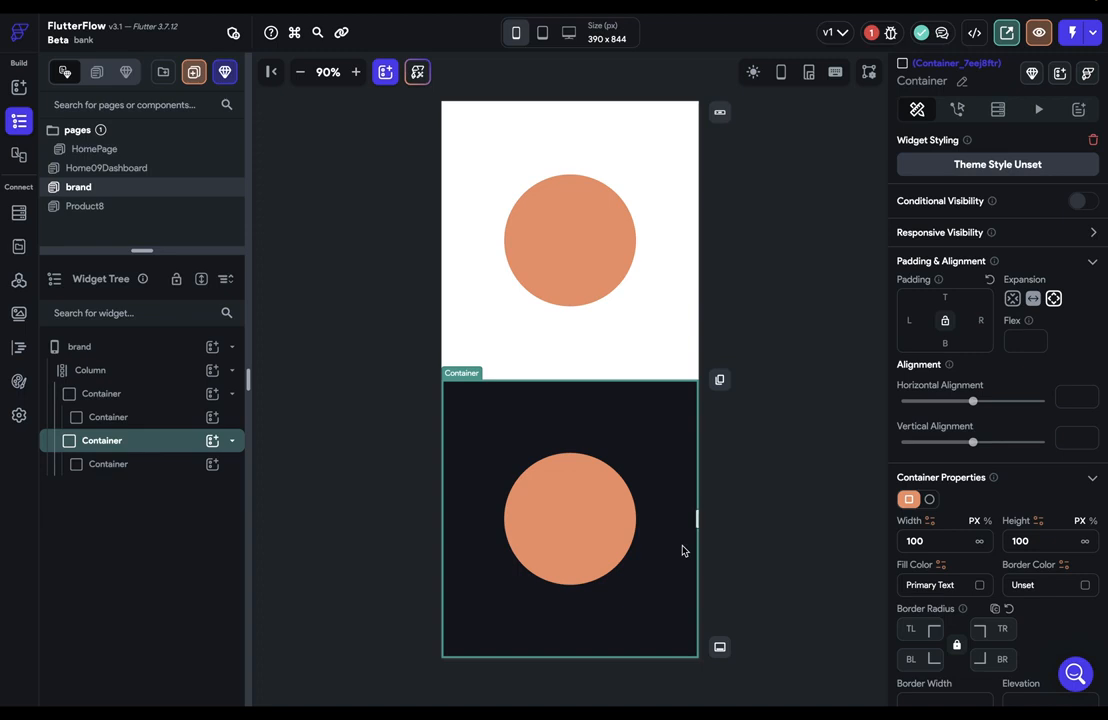
pyautogui.click(566, 502)
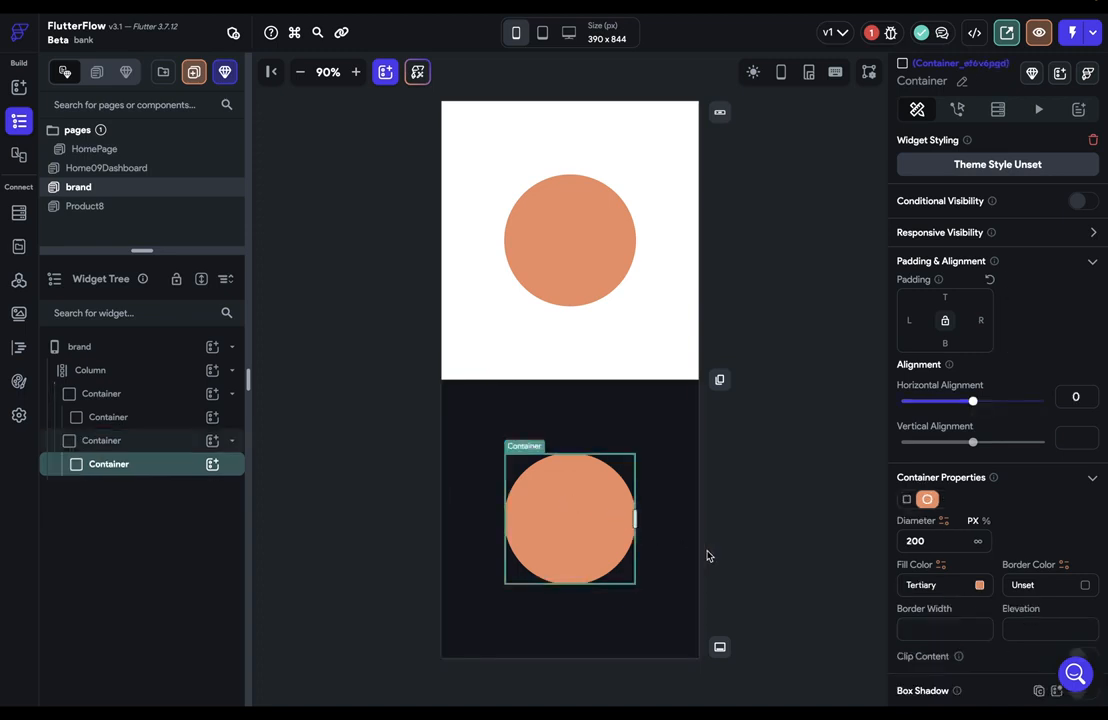
pyautogui.click(980, 586)
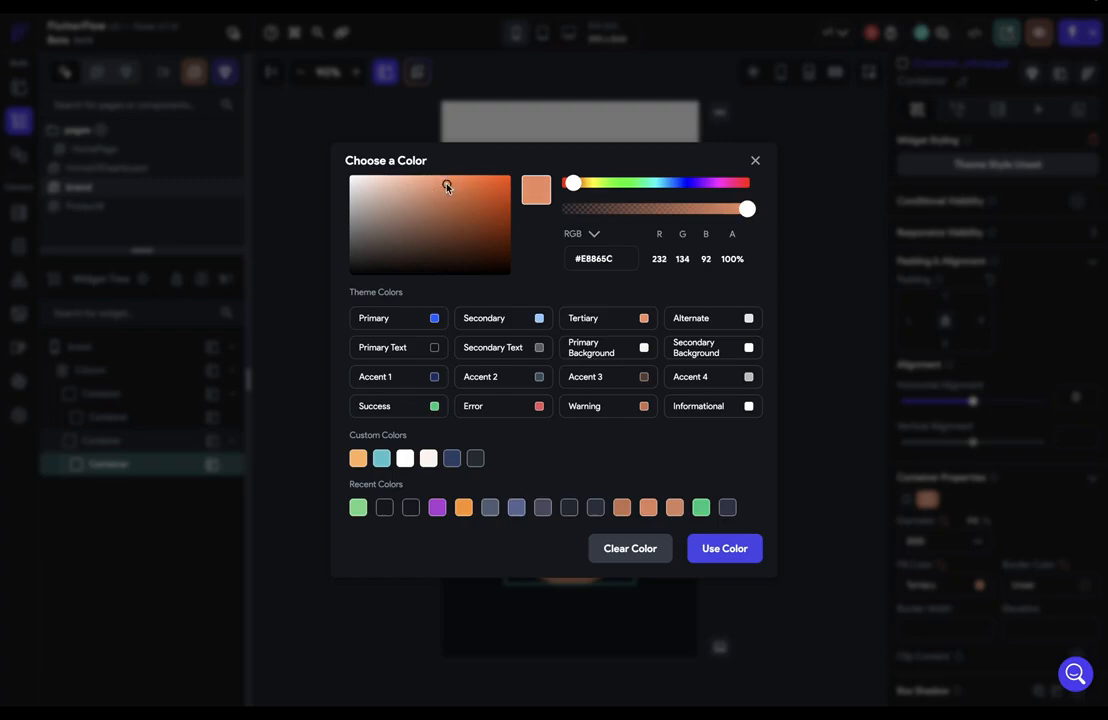
pyautogui.moveTo(447, 187); pyautogui.dragTo(448, 193)
pyautogui.click(724, 548)
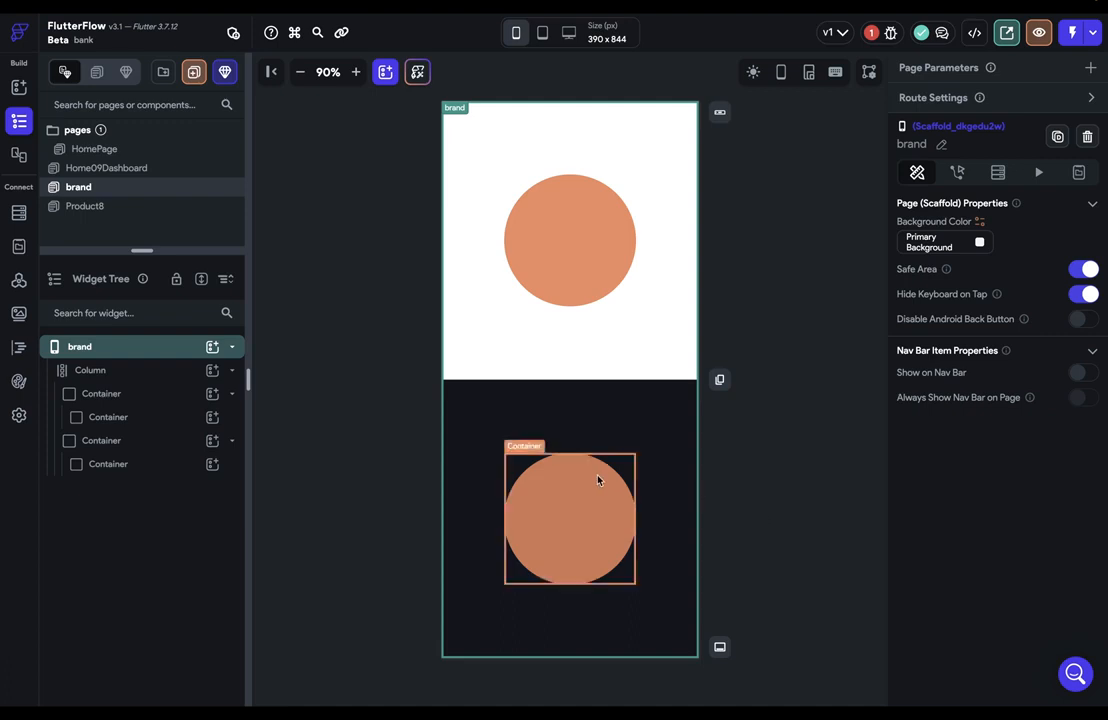
# Step: Reuse the lower circle's fill color #d17854 as the Tertiary brand color of the dark mode theme
pyautogui.click(579, 492)
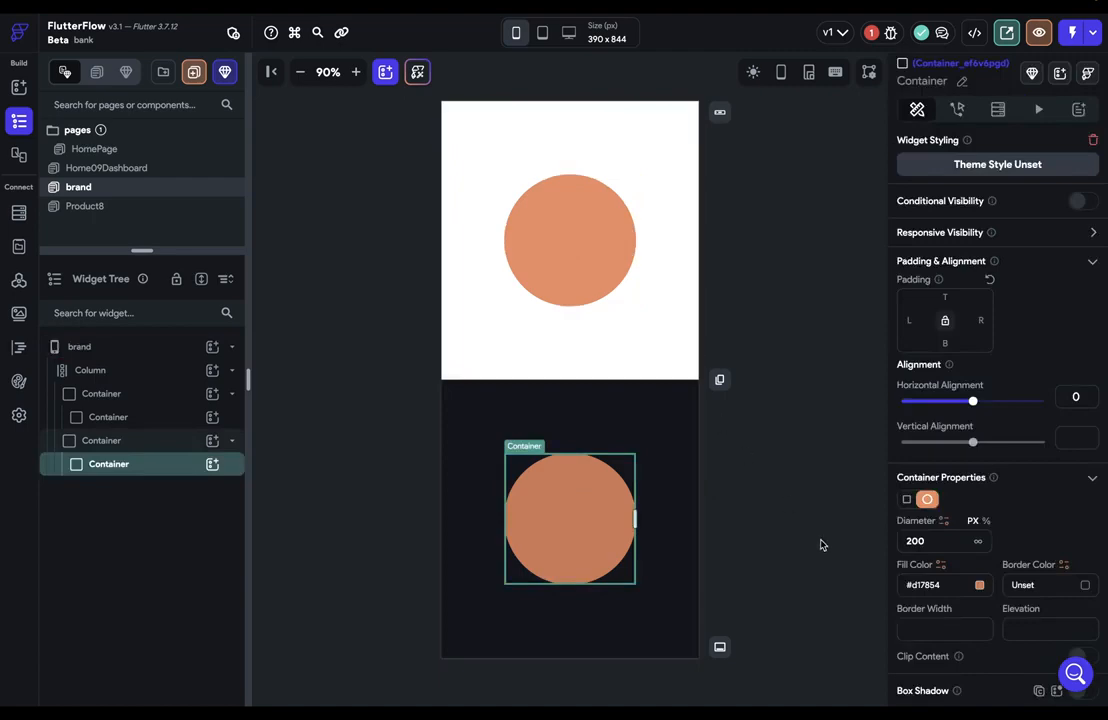
pyautogui.click(979, 586)
pyautogui.press('Escape')
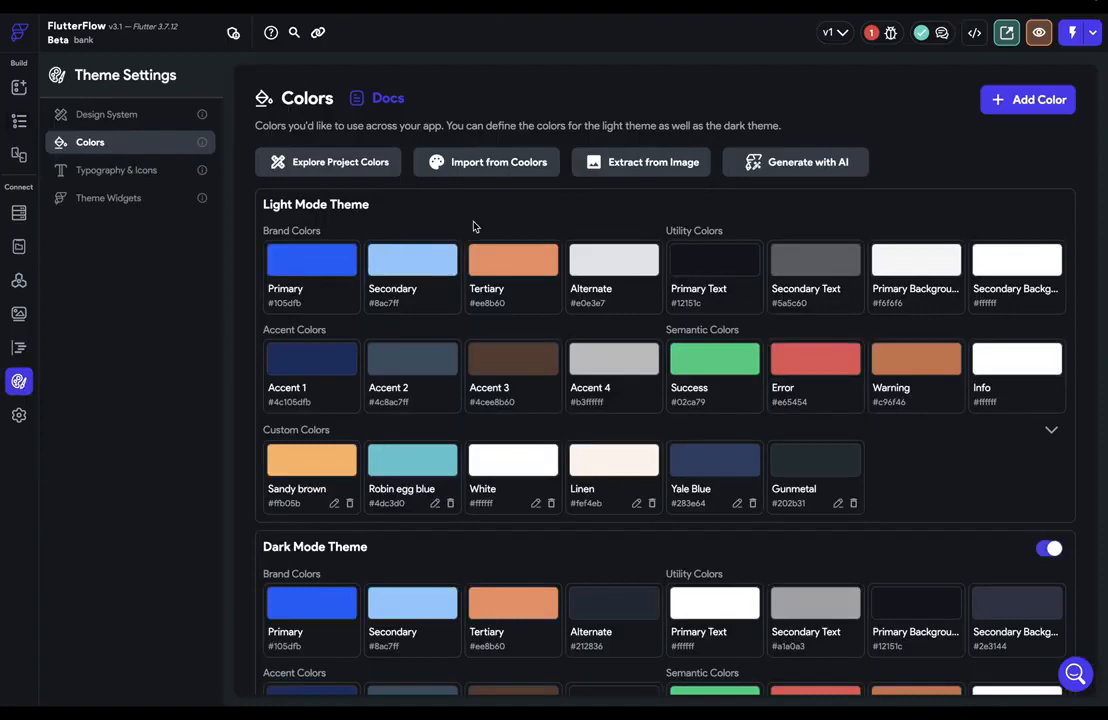
pyautogui.scroll(-3, 474, 227)
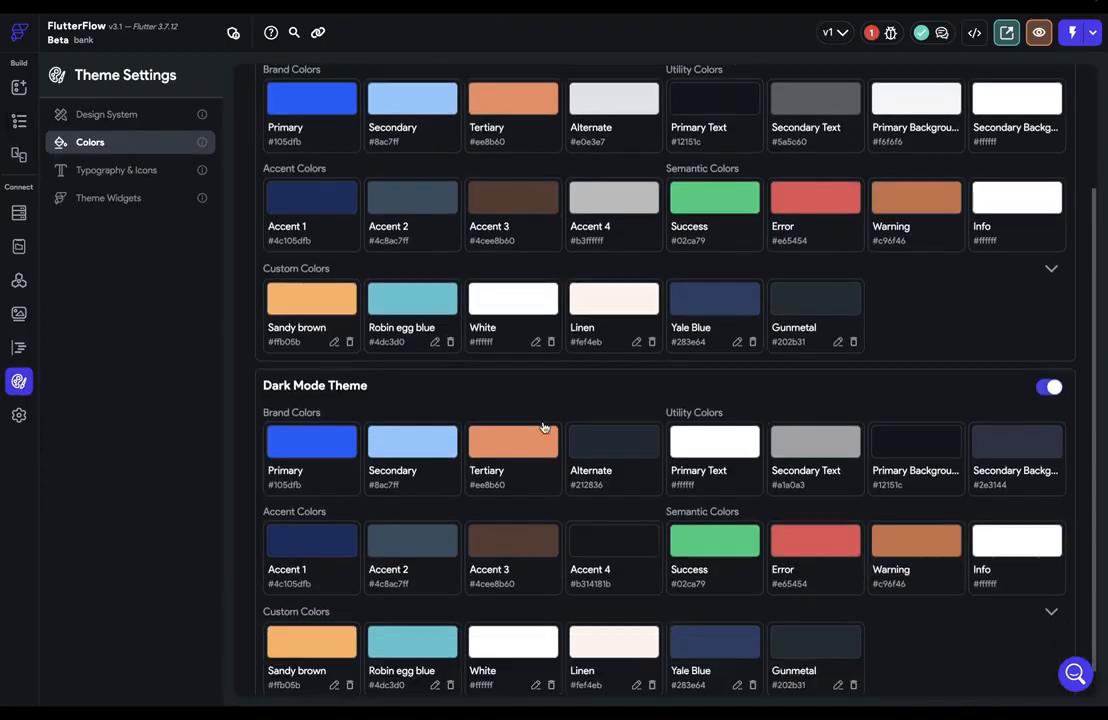
pyautogui.click(525, 456)
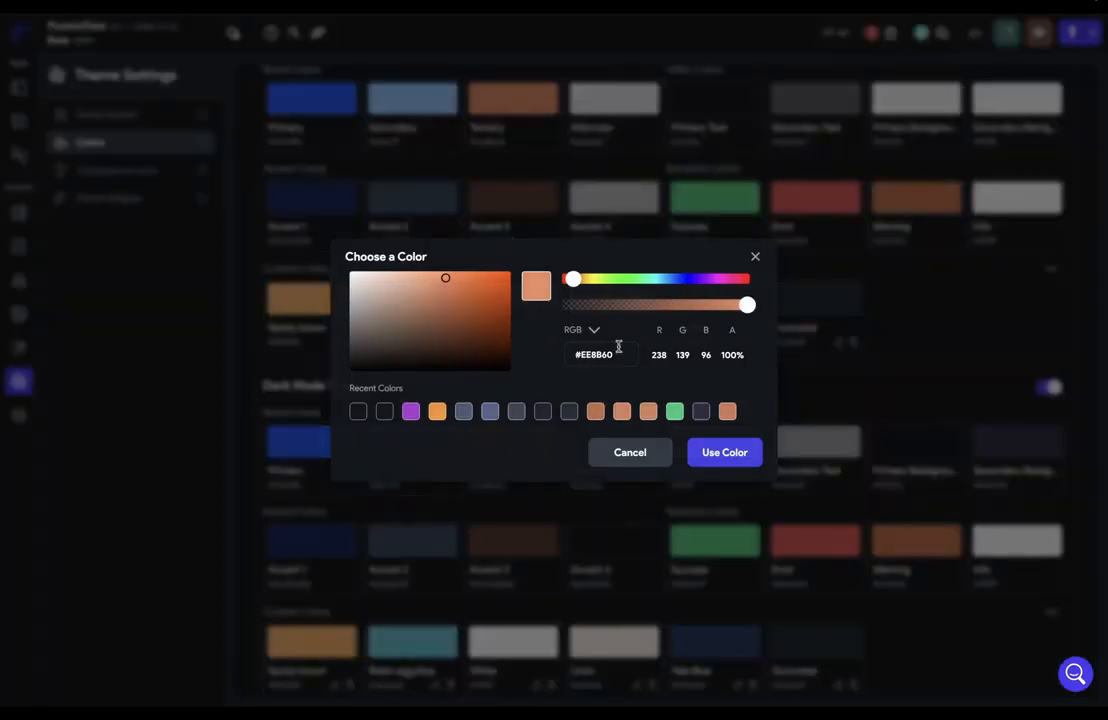
pyautogui.click(707, 452)
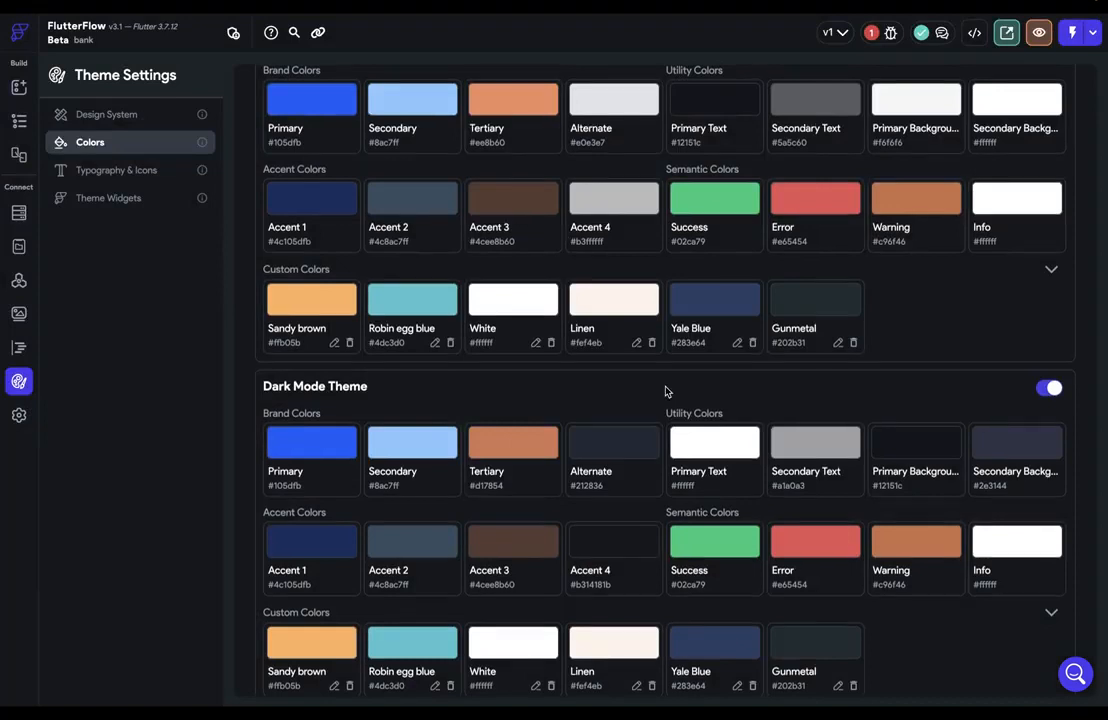
pyautogui.scroll(3, 665, 391)
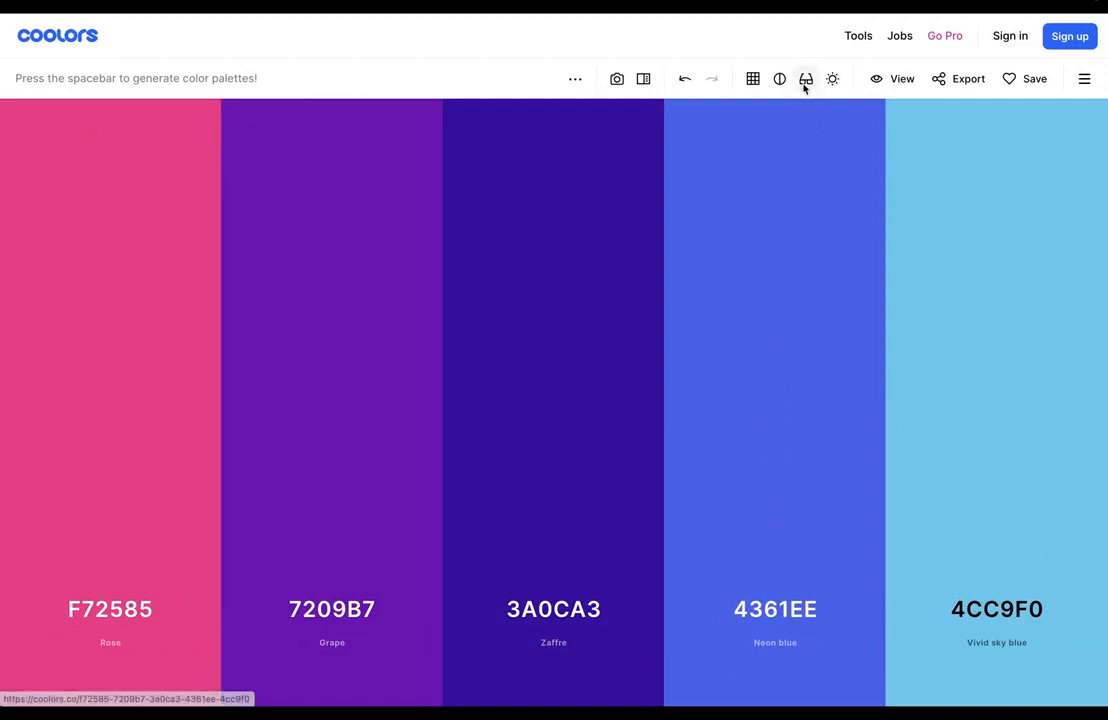
# Step: Preview the Coolors palette in the color blindness view with the Deuteranopia simulation
pyautogui.click(805, 85)
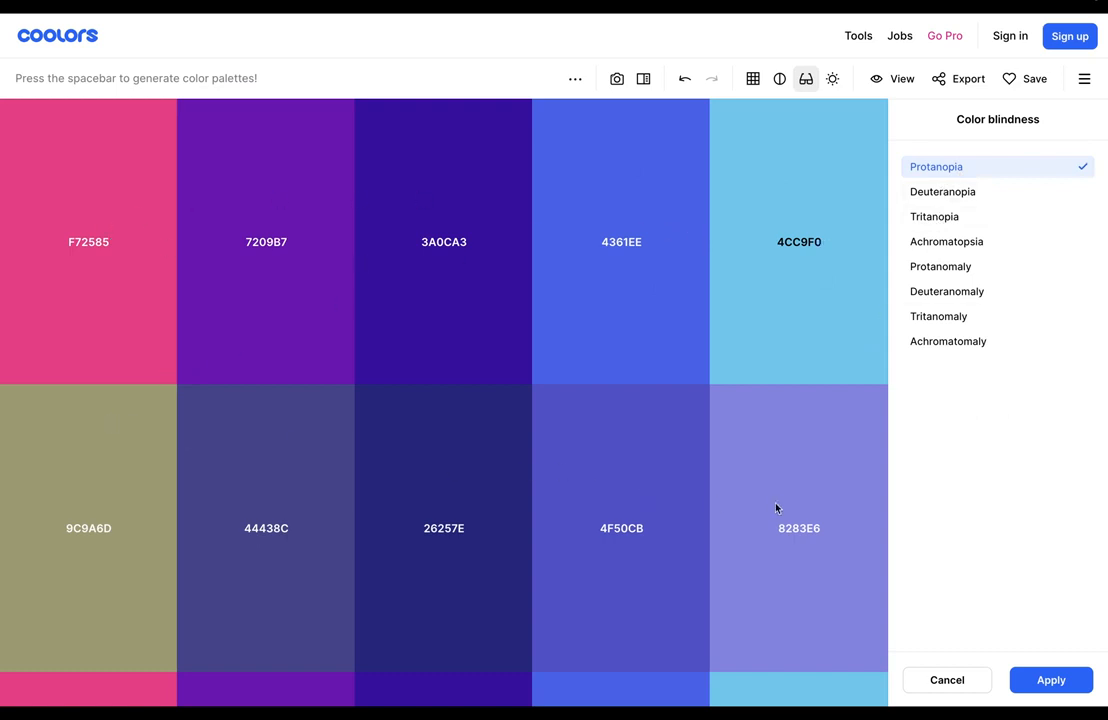
pyautogui.click(1015, 194)
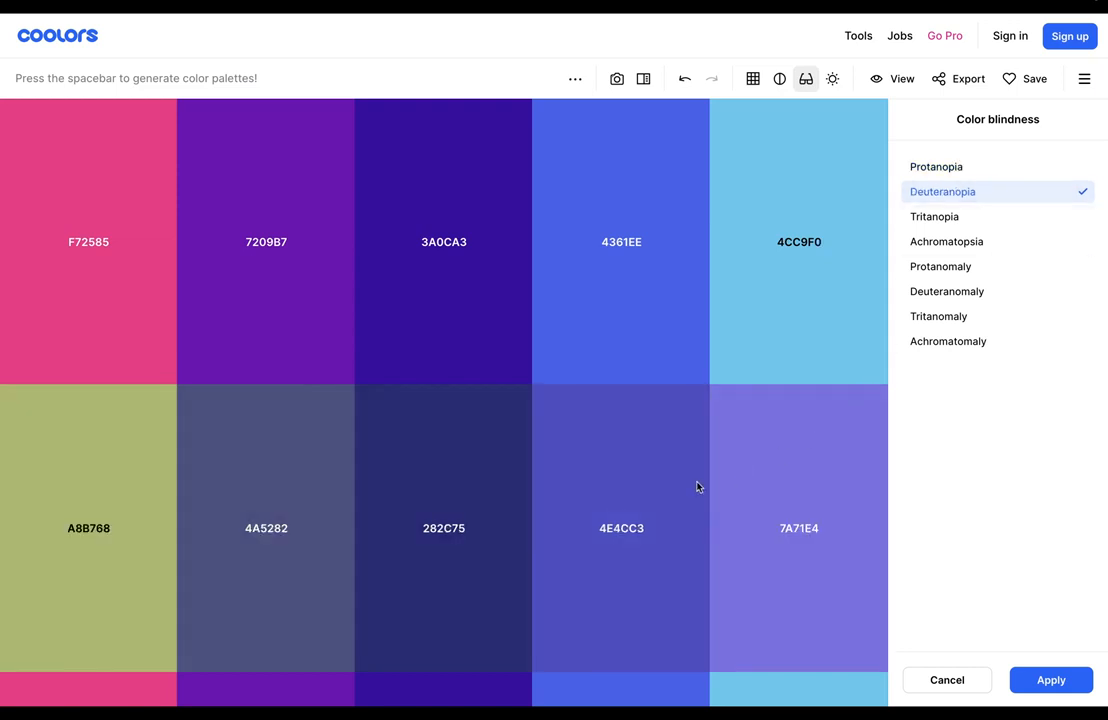